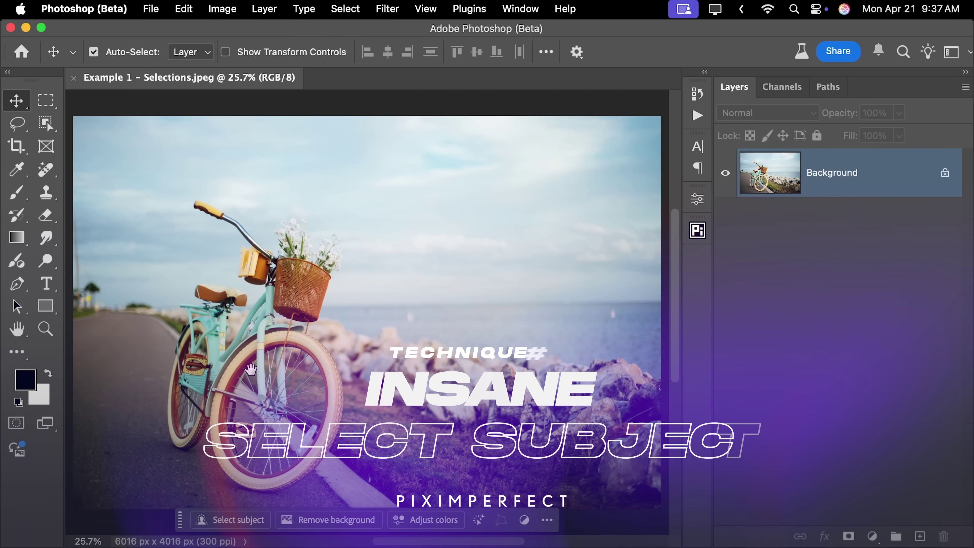
pyautogui.moveTo(249, 390); pyautogui.dragTo(338, 342)
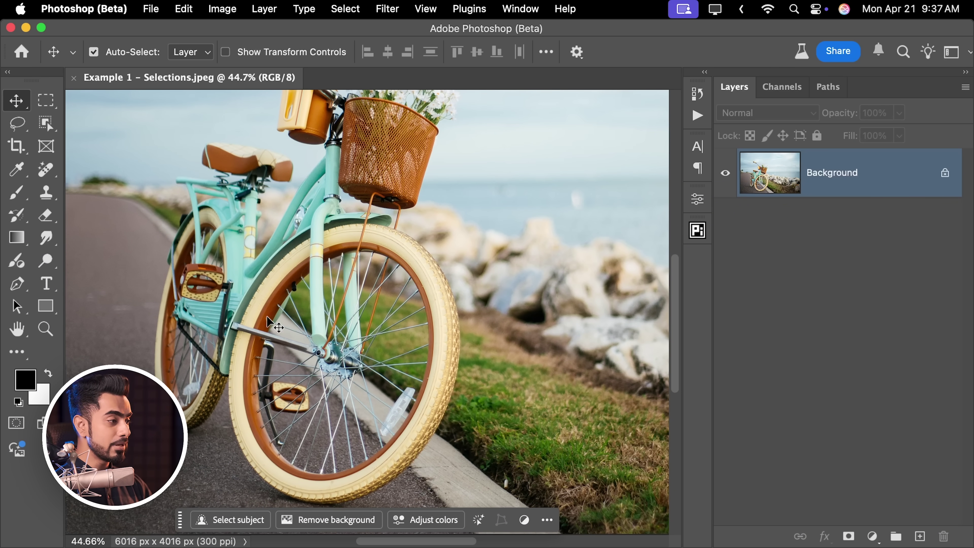
pyautogui.moveTo(279, 315); pyautogui.dragTo(295, 253)
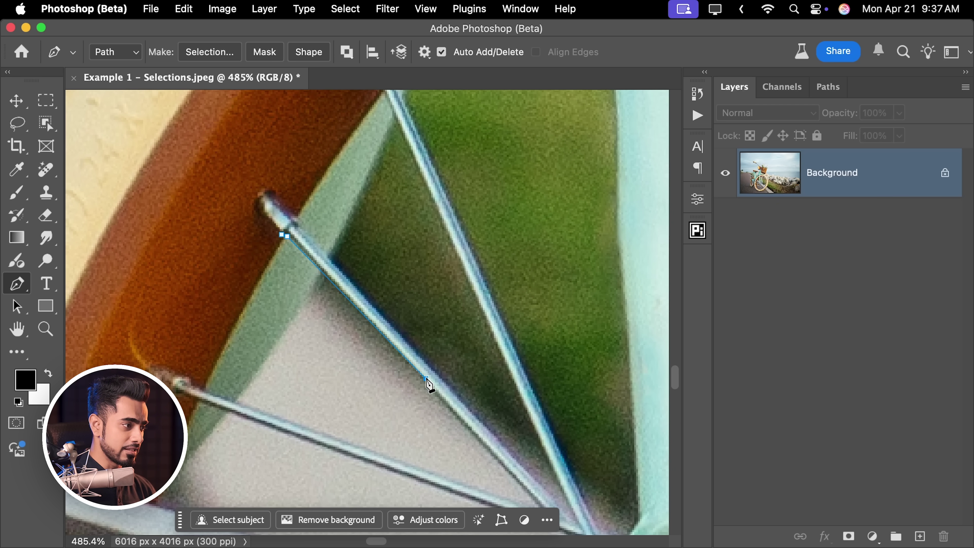
pyautogui.scroll(-5, 427, 380)
pyautogui.hscroll(3, 427, 381)
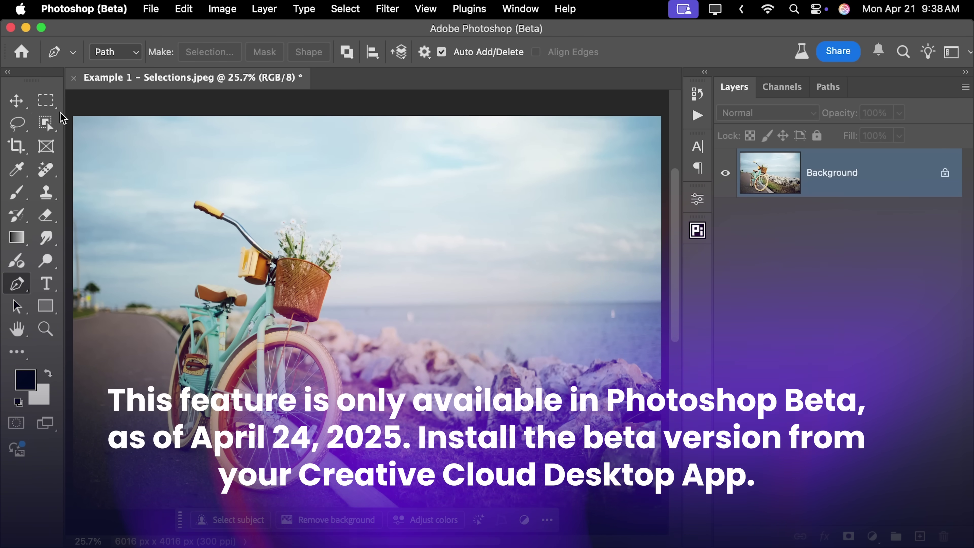
# Select the bicycle as the subject with the Quick Selection tool active, and turn the selection into a layer mask.
pyautogui.rightClick(51, 131)
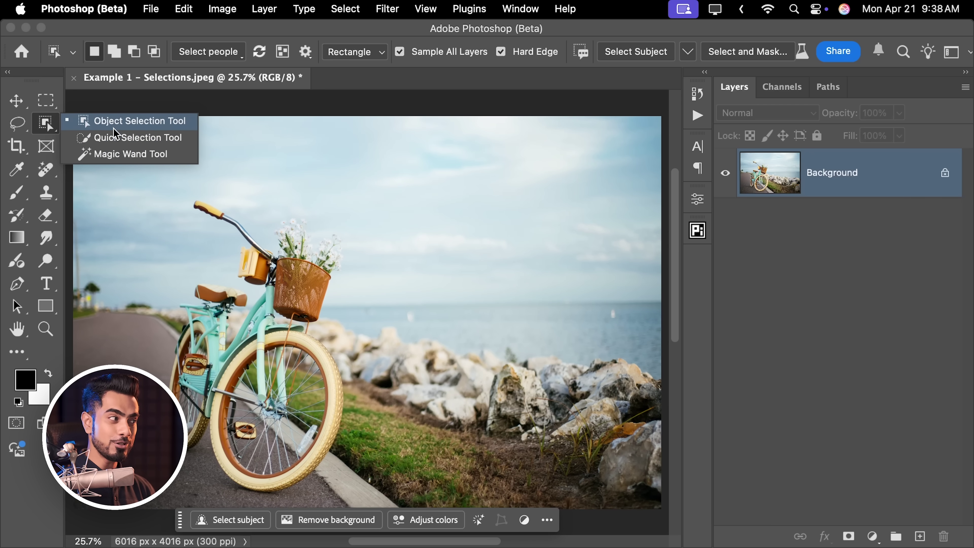
pyautogui.click(123, 138)
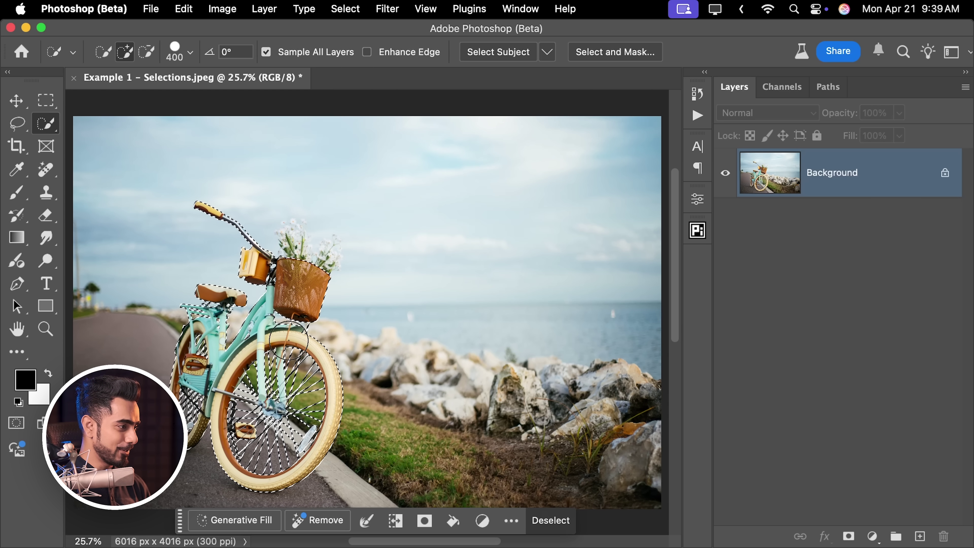
pyautogui.scroll(3, 270, 423)
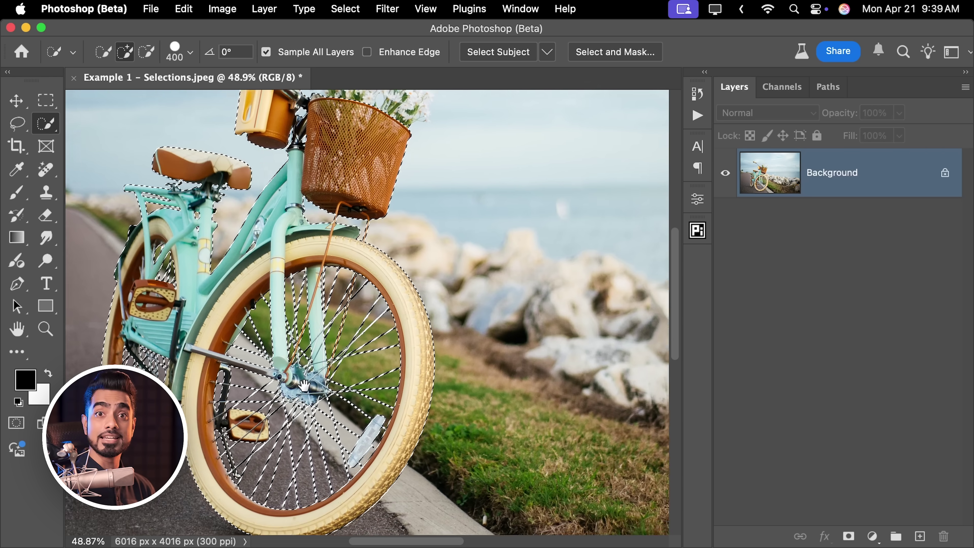
pyautogui.moveTo(293, 346); pyautogui.dragTo(342, 309)
pyautogui.scroll(2, 342, 309)
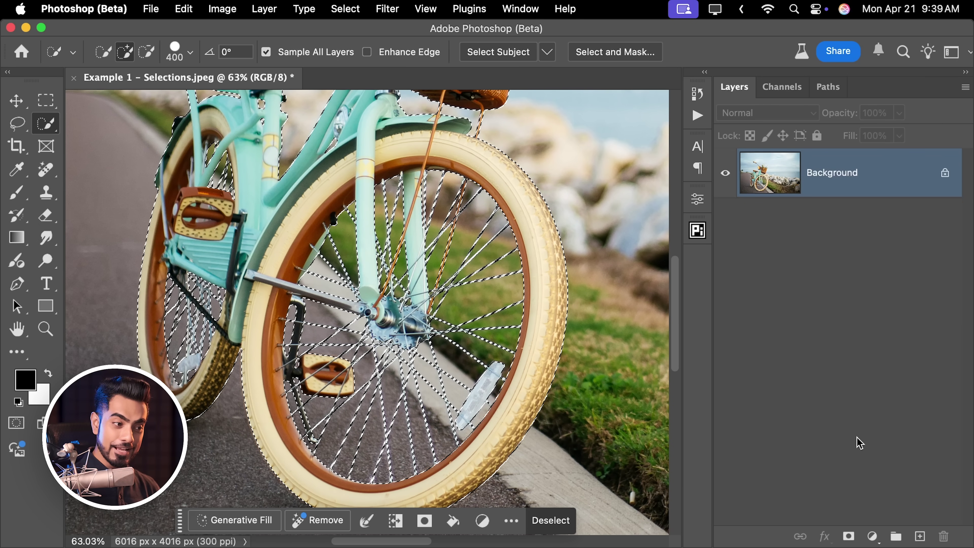
pyautogui.click(849, 537)
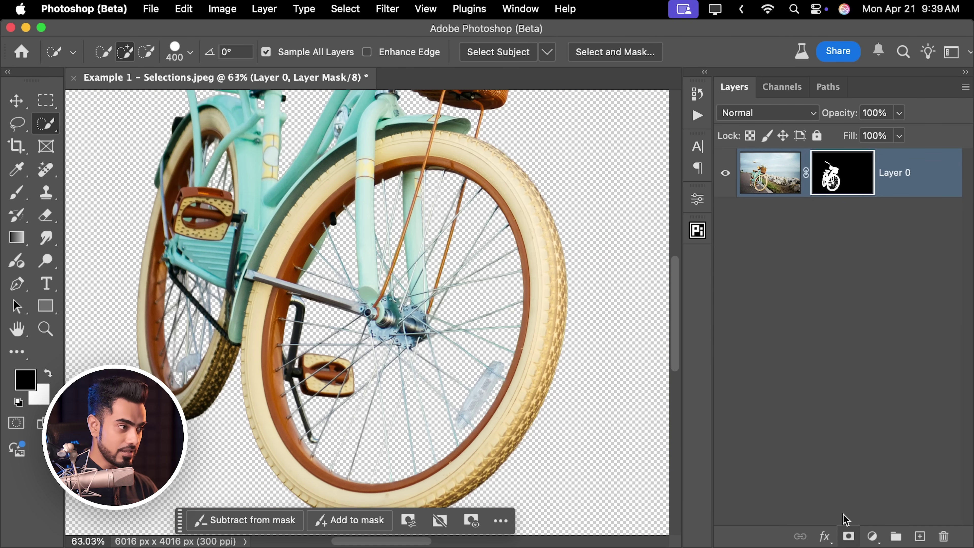
# Inspect the cut-out bicycle and its layer mask up close around the wheel spokes and hub.
pyautogui.moveTo(366, 371); pyautogui.dragTo(457, 470)
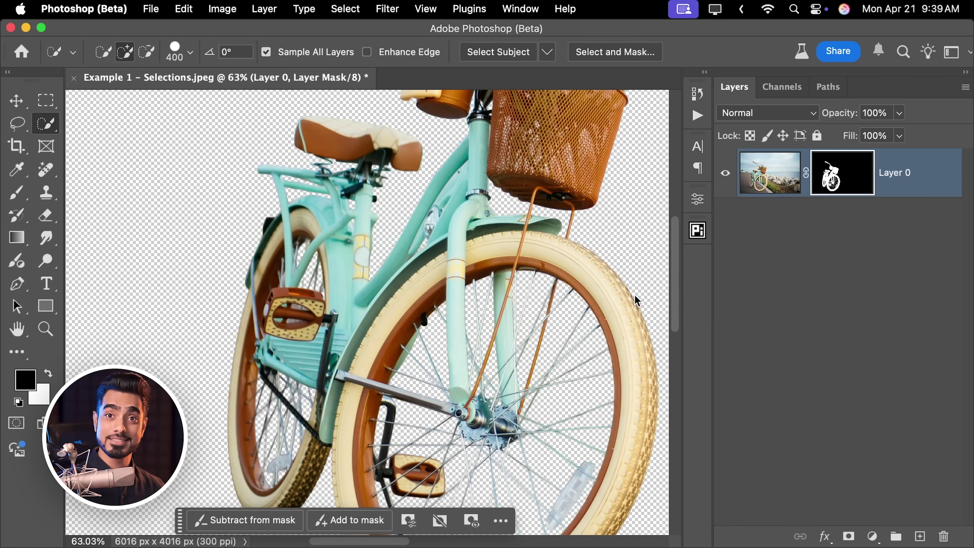
pyautogui.moveTo(561, 355); pyautogui.dragTo(524, 267)
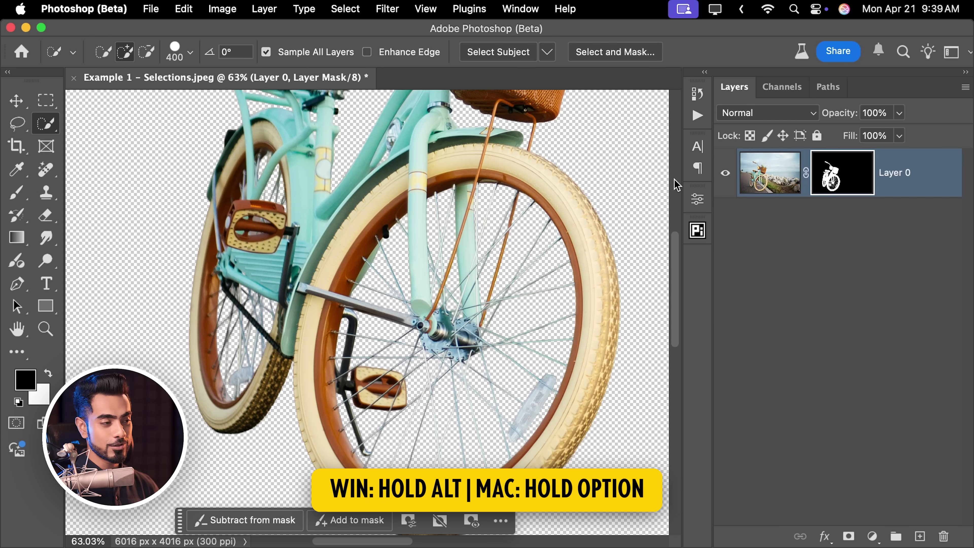
pyautogui.keyDown('alt'); pyautogui.click(843, 176); pyautogui.keyUp('alt')
pyautogui.scroll(6, 438, 303)
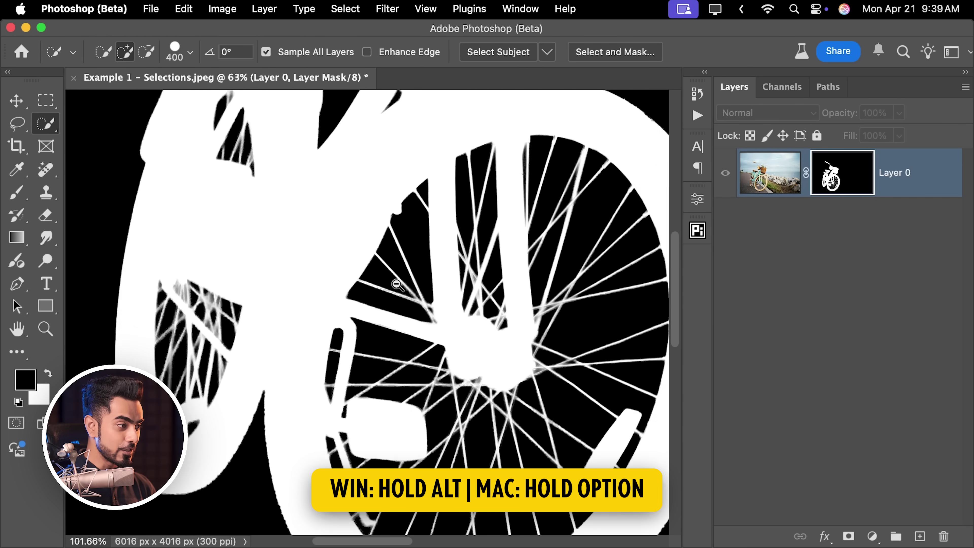
pyautogui.scroll(5, 437, 303)
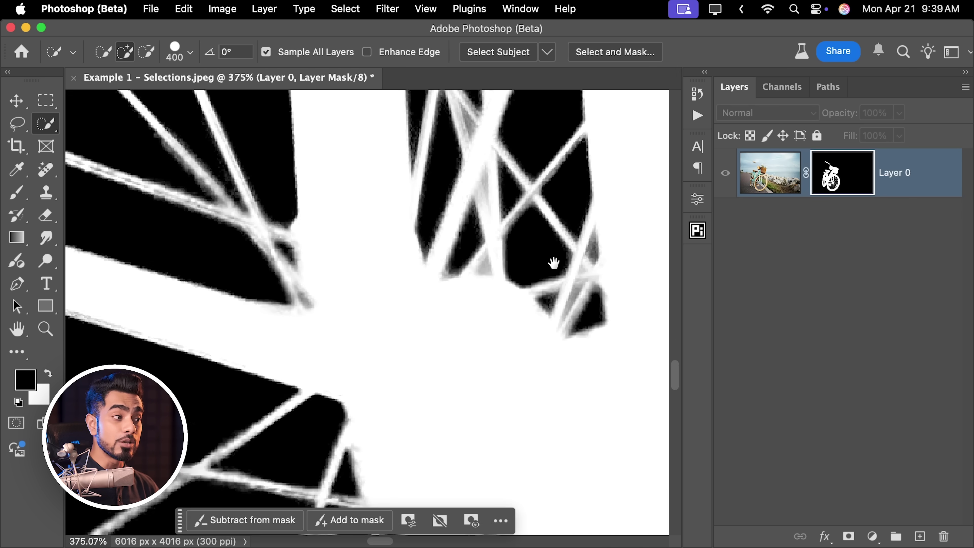
pyautogui.moveTo(549, 261); pyautogui.dragTo(418, 322)
pyautogui.scroll(-3, 518, 338)
pyautogui.scroll(-1, 425, 327)
pyautogui.scroll(-1, 425, 326)
pyautogui.hscroll(-5, 425, 327)
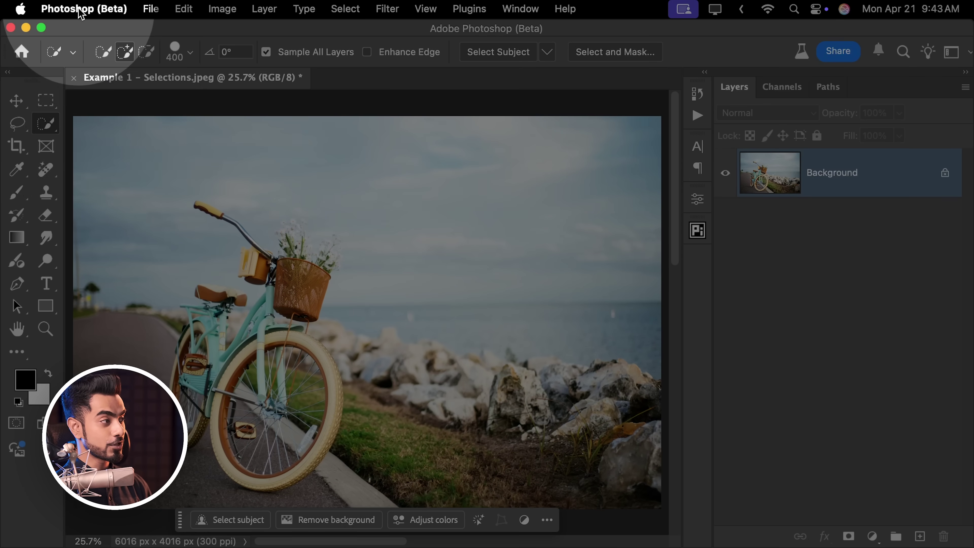
# Make sure Select Subject and Remove Background use Cloud (Detailed results) in the Image Processing preferences, and accept the settings.
pyautogui.click(84, 8)
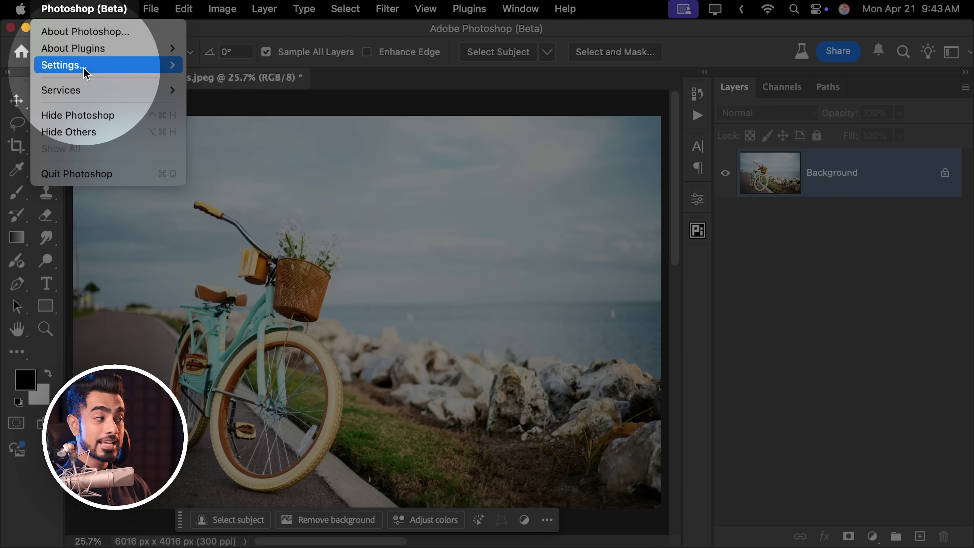
pyautogui.moveTo(85, 74)
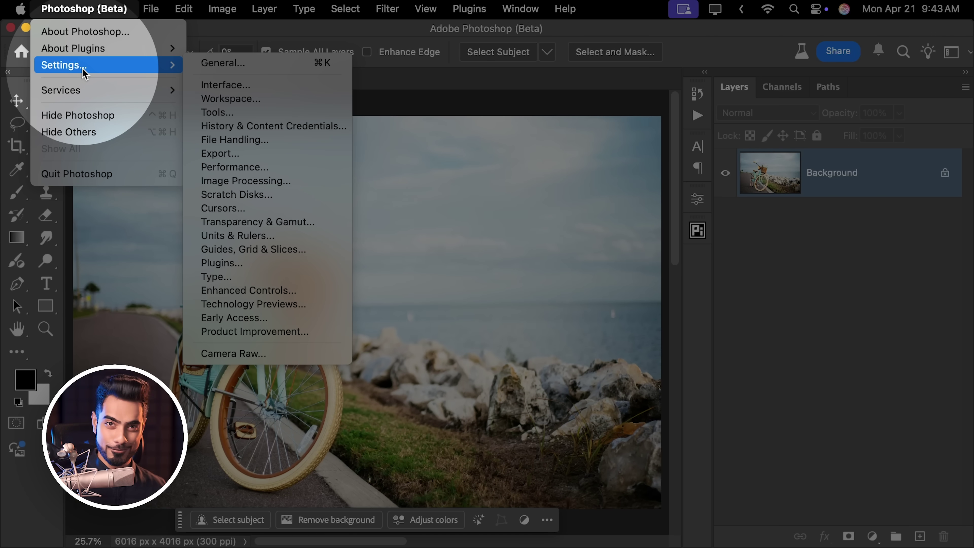
pyautogui.click(257, 183)
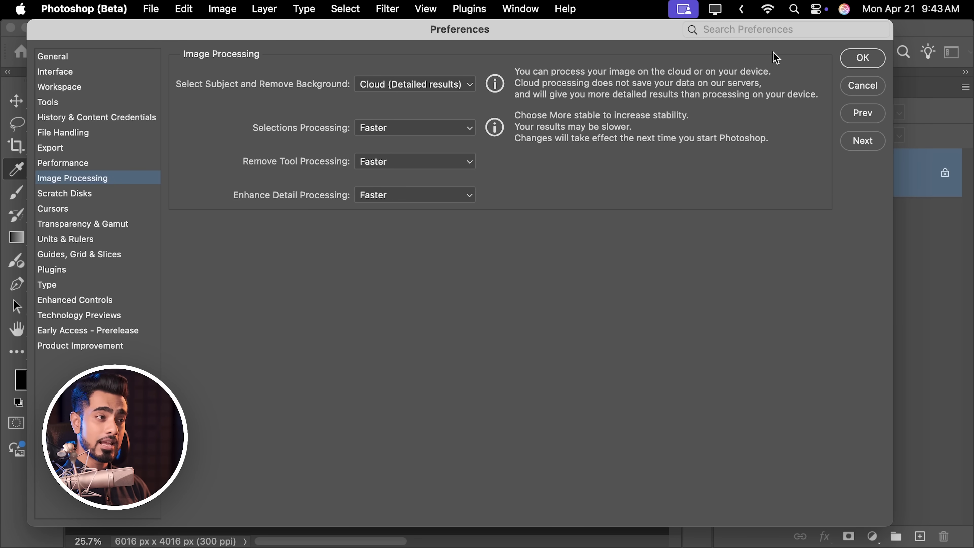
pyautogui.click(851, 62)
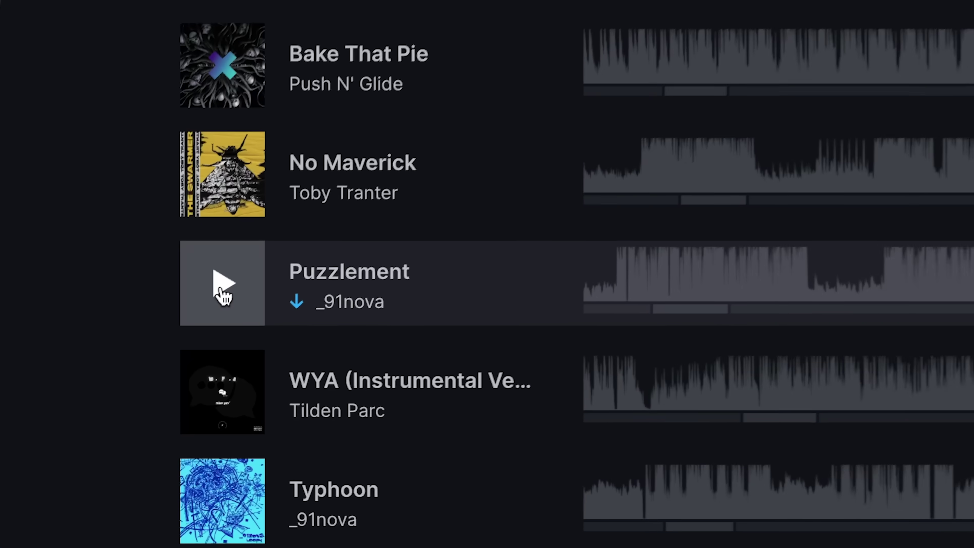
# Switch to Epidemic Sound and create a version of the track Puzzlement with a custom preferred length of 00:32.
pyautogui.click(161, 348)
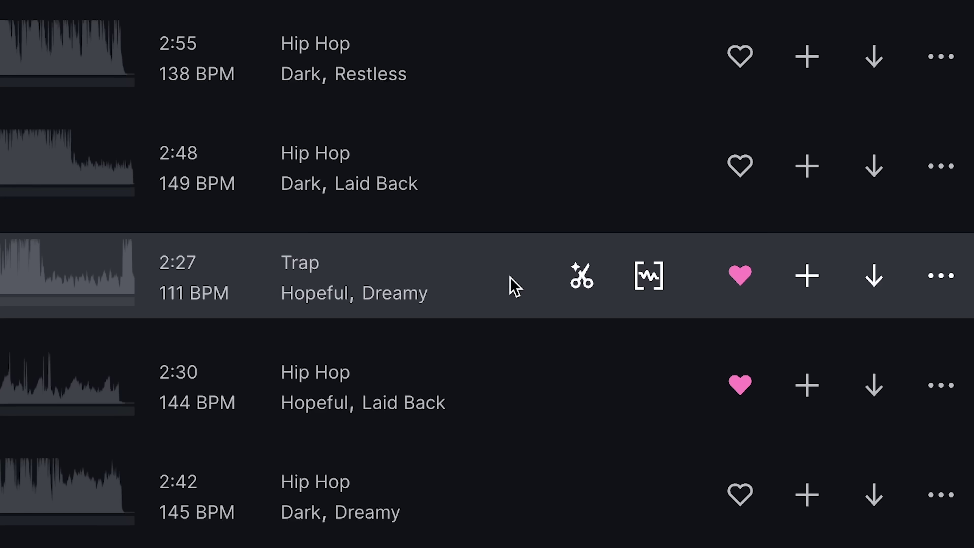
pyautogui.click(581, 276)
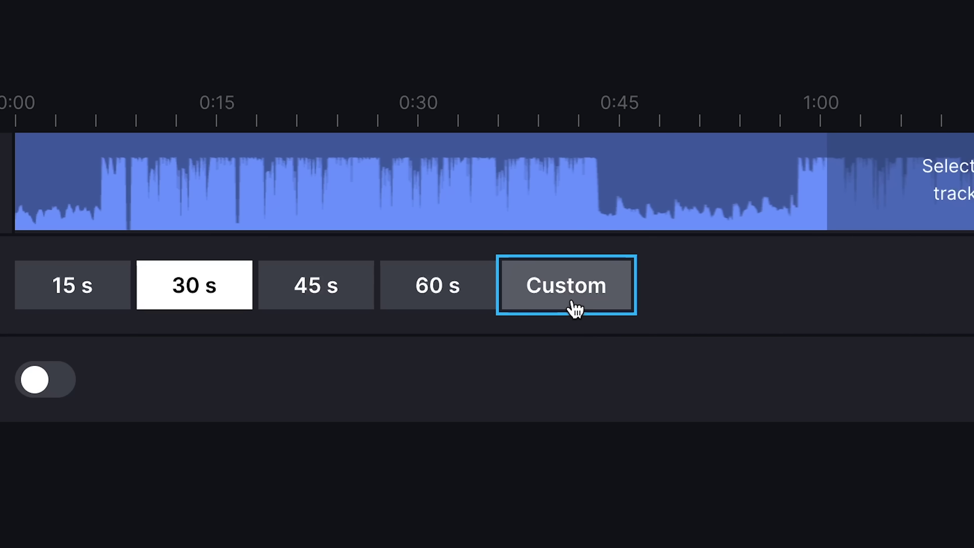
pyautogui.click(575, 309)
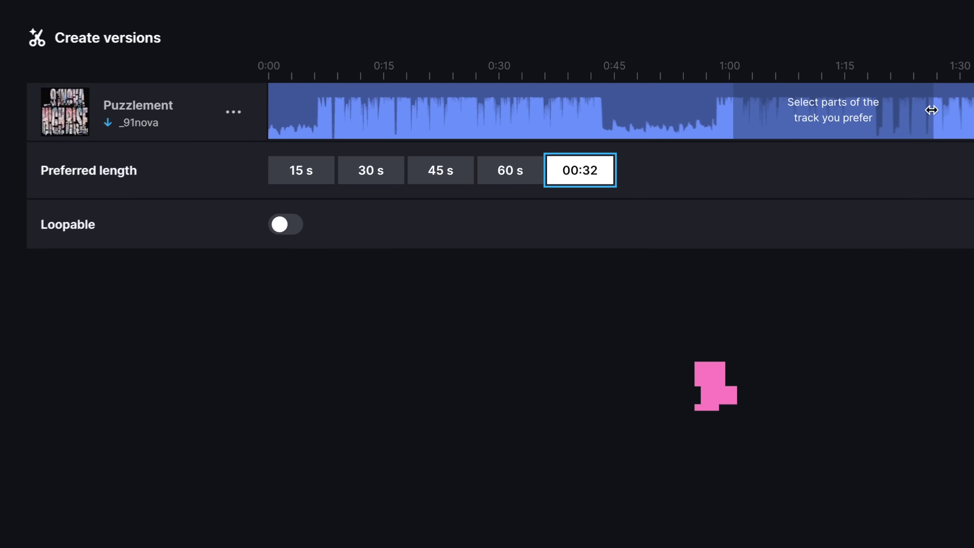
pyautogui.press('Return')
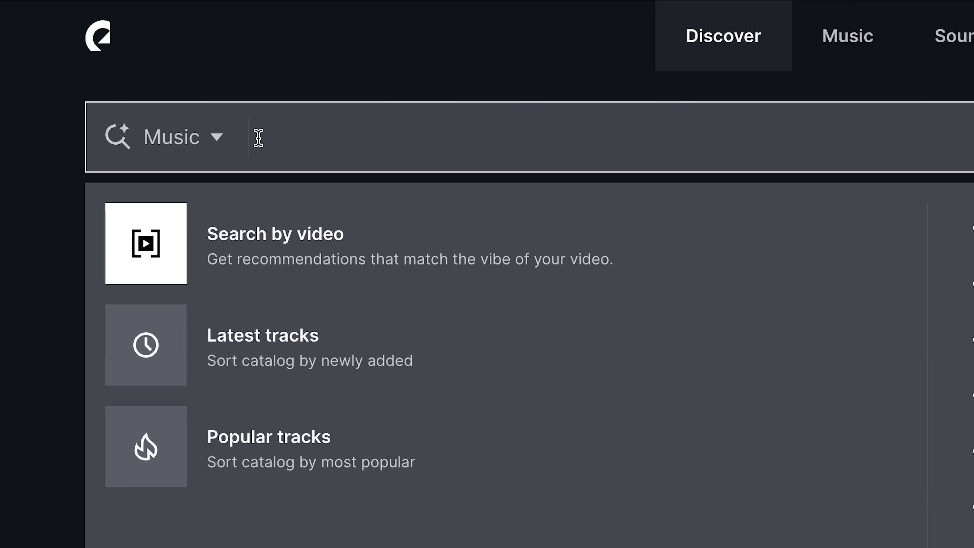
# Search for music similar to Carly Rae Jepsen - Call Me Maybe using its Spotify link, and preview the highlight of Fire and Ice.
pyautogui.write('https://open.spotify.com/track/20I6sIOMTCkB6w7ryavxtO')
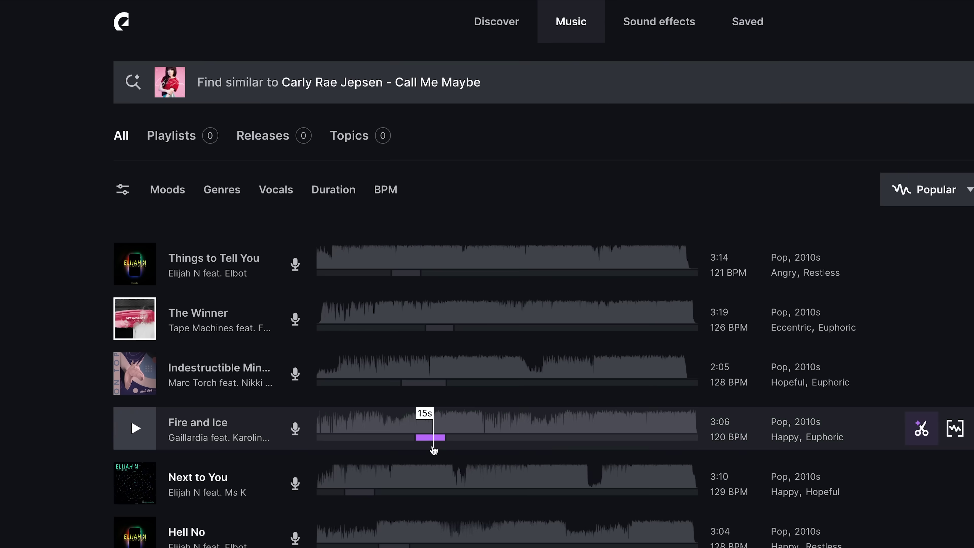
pyautogui.click(427, 443)
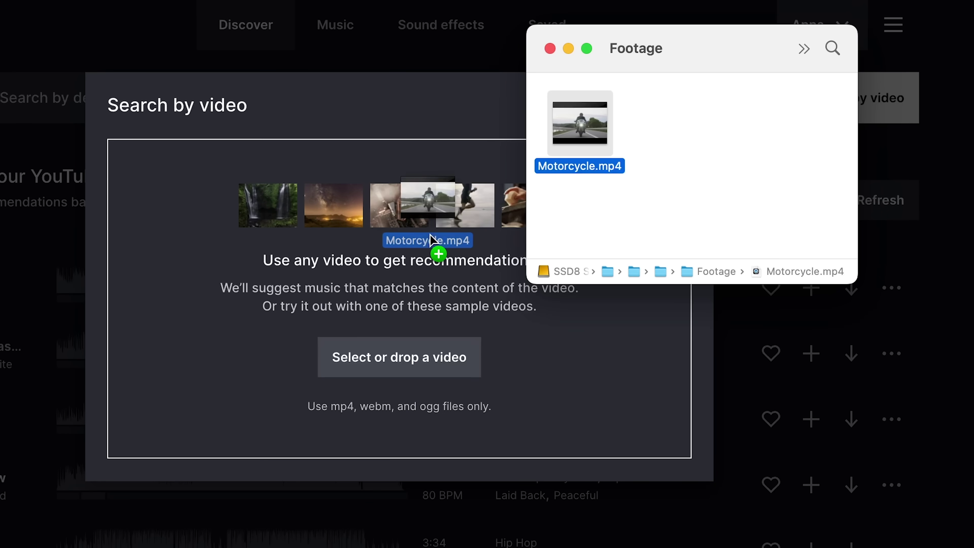
# Search for matching music by video using Motorcycle.mp4, and preview the highlighted part of the track Blume.
pyautogui.moveTo(430, 240); pyautogui.dragTo(429, 242)
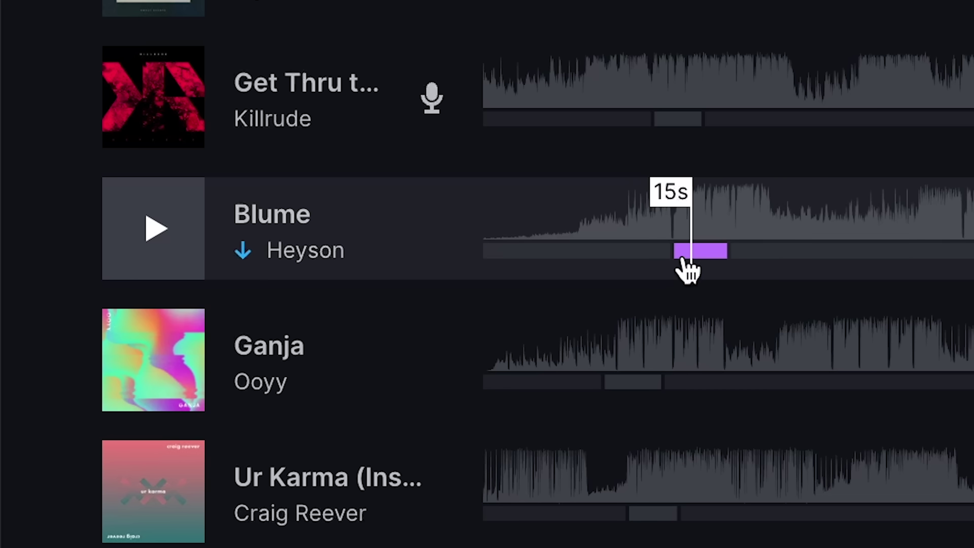
pyautogui.click(680, 259)
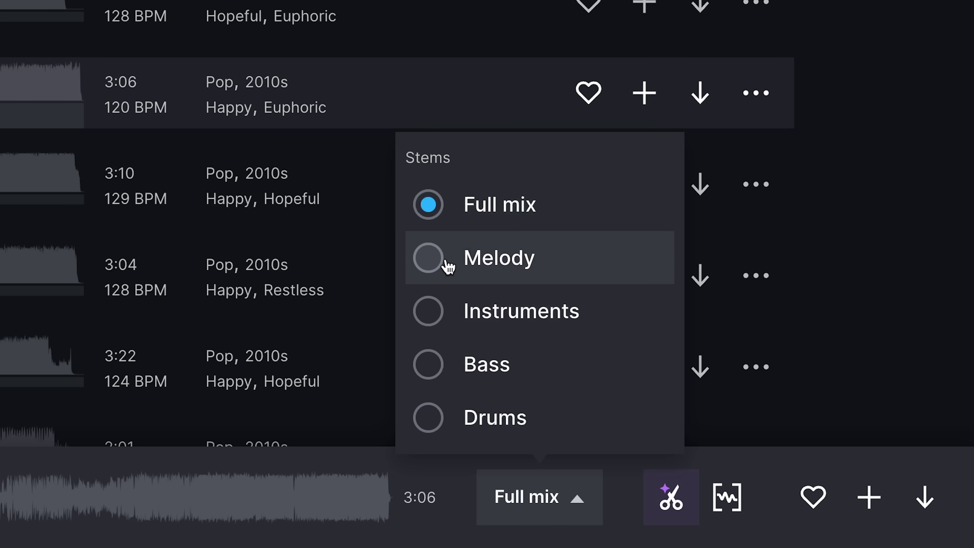
# Audition separate stems of the 3:06 pop track in the player, including Melody and Drums.
pyautogui.click(447, 266)
pyautogui.click(537, 497)
pyautogui.click(466, 421)
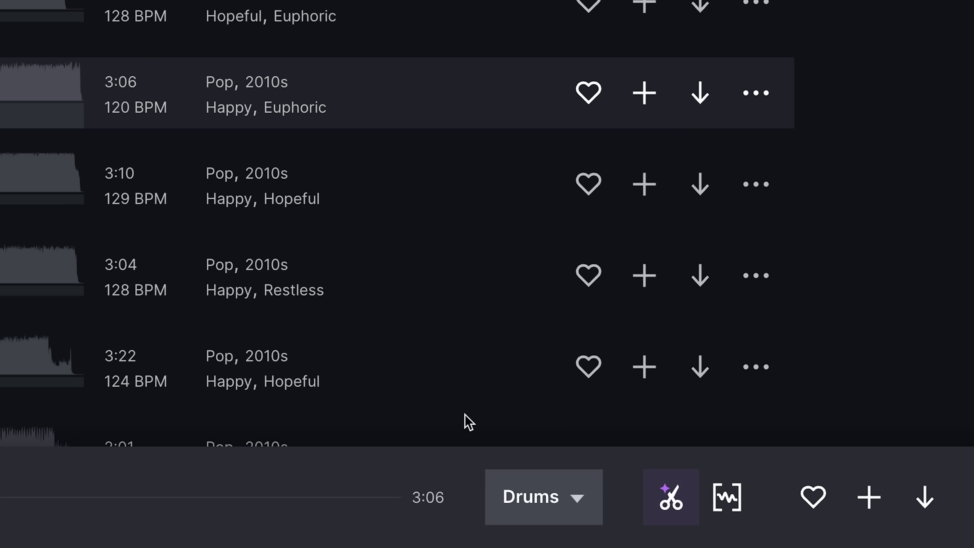
pyautogui.click(556, 507)
pyautogui.click(509, 325)
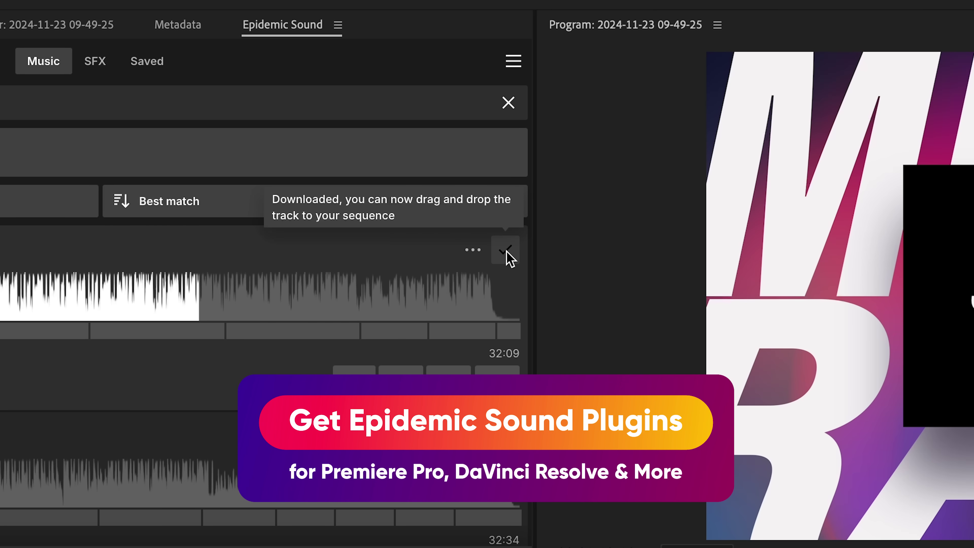
# Switch to Premiere Pro and place the downloaded Epidemic Sound track in the sequence.
pyautogui.moveTo(505, 257); pyautogui.dragTo(503, 412)
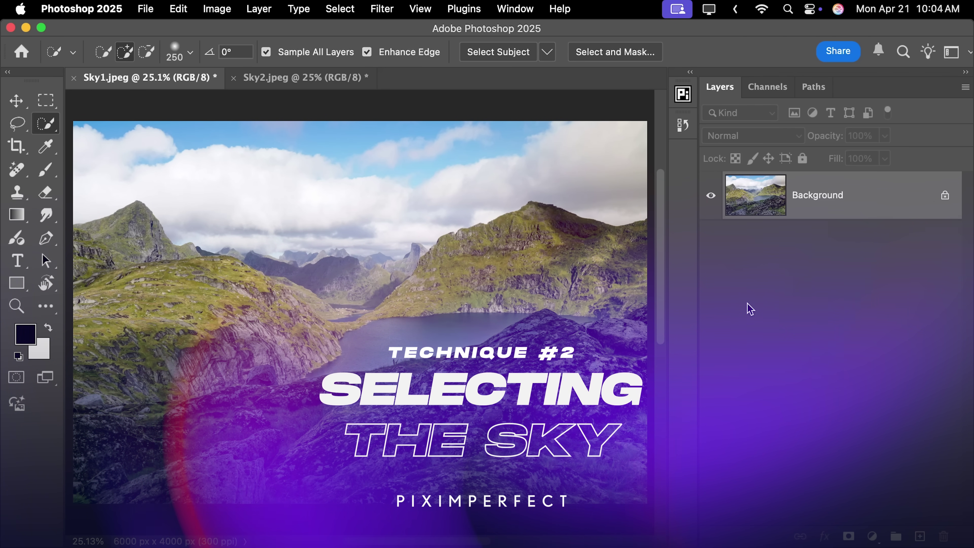
# Switch to Photoshop 2025 and try selecting the sky in Sky1.jpeg with the Quick Selection tool at size 400.
pyautogui.rightClick(46, 123)
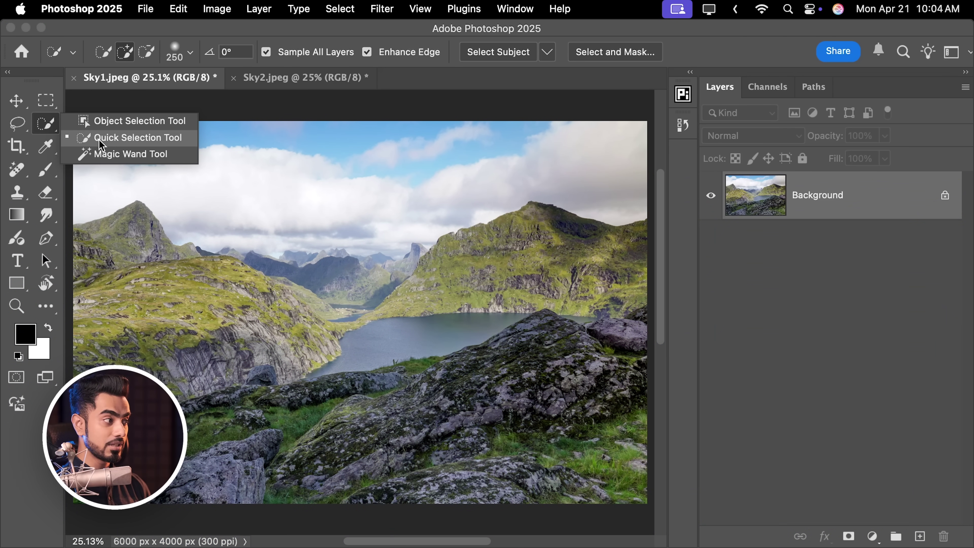
pyautogui.click(98, 141)
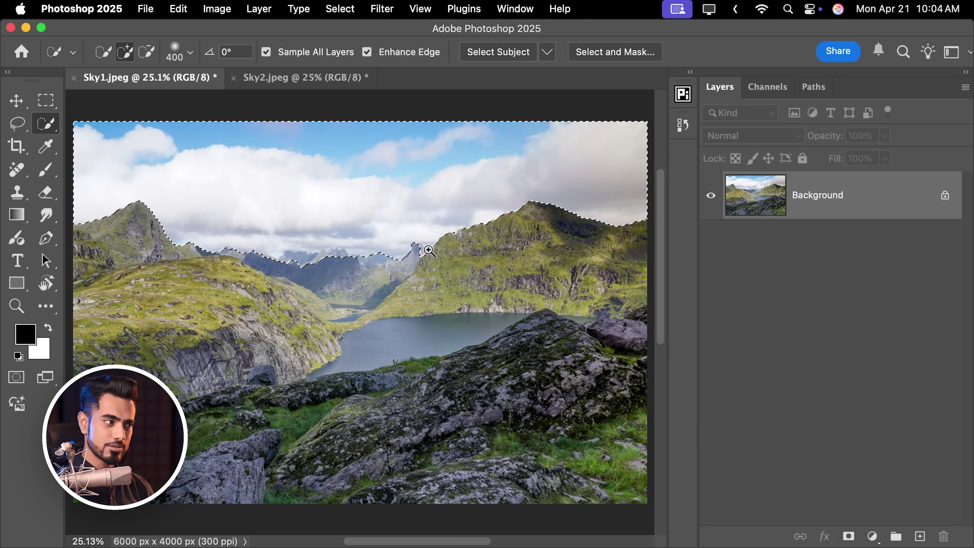
pyautogui.moveTo(429, 250); pyautogui.dragTo(494, 256)
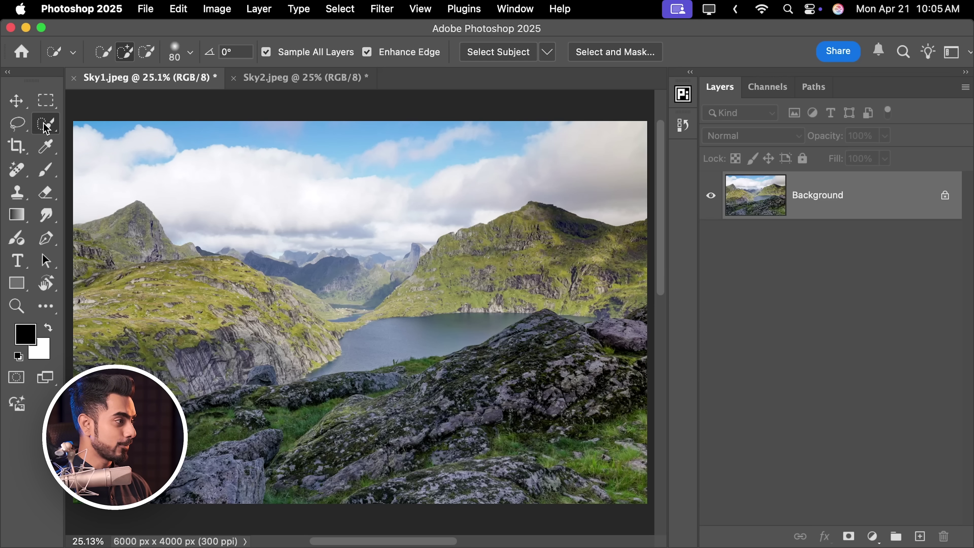
# Switch to the Object Selection tool, make sure Object Finder is enabled, and select the sky in Sky1.jpeg.
pyautogui.click(109, 130)
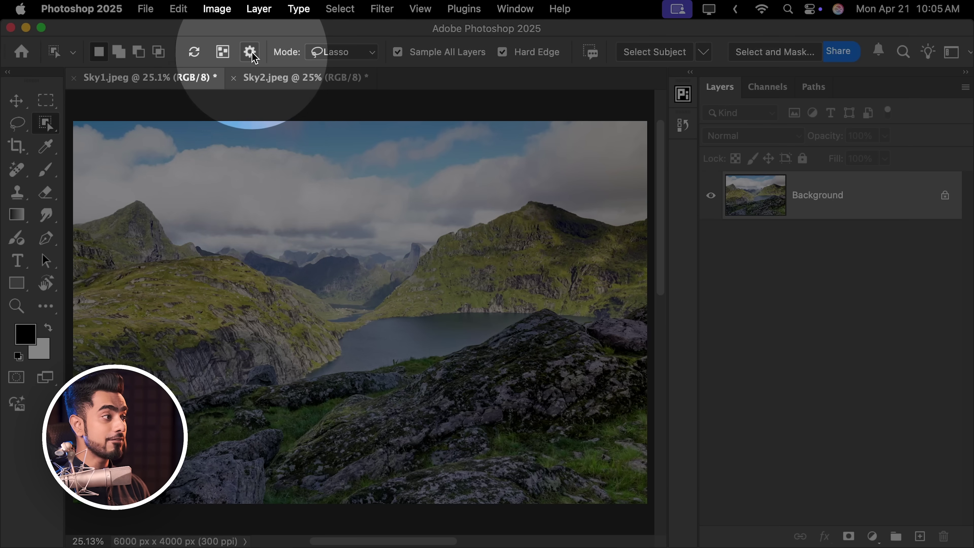
pyautogui.click(250, 51)
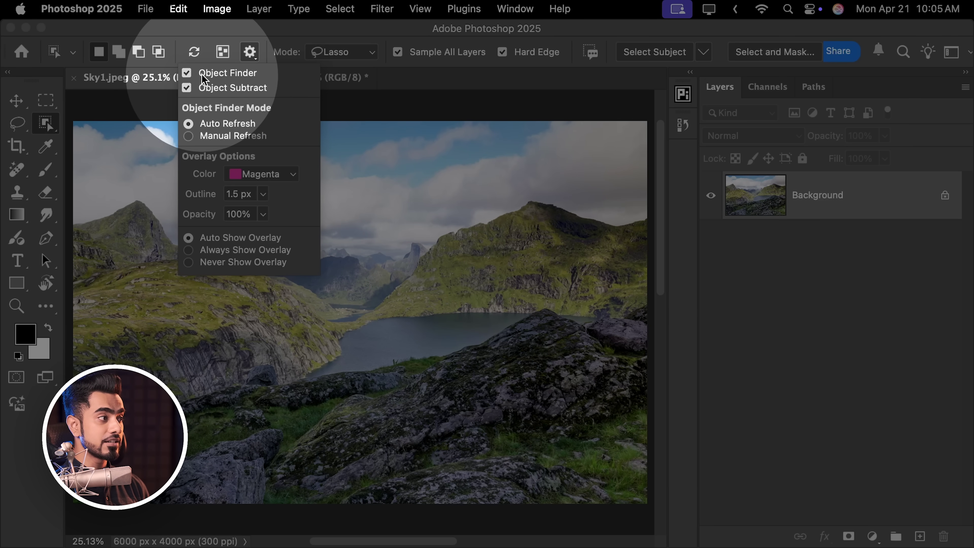
pyautogui.click(250, 57)
pyautogui.click(250, 53)
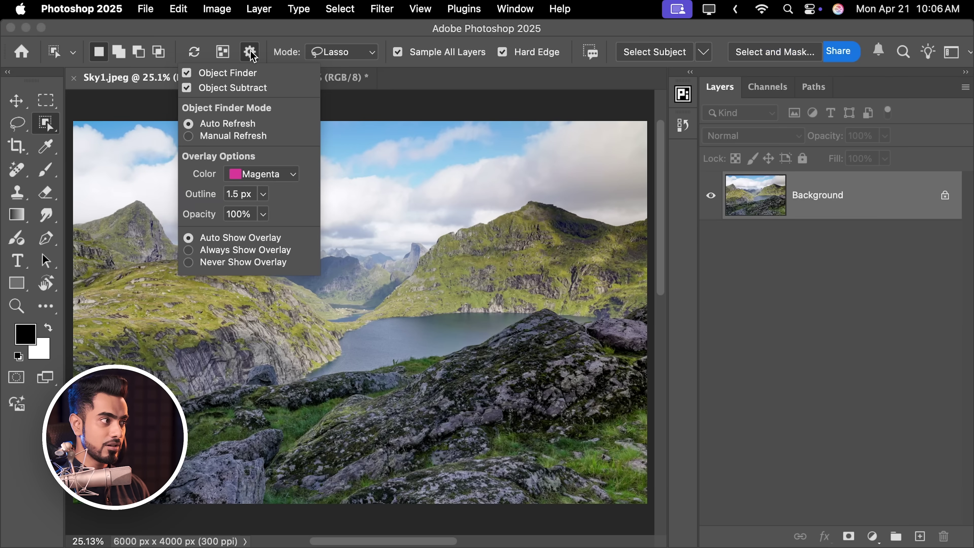
pyautogui.click(266, 58)
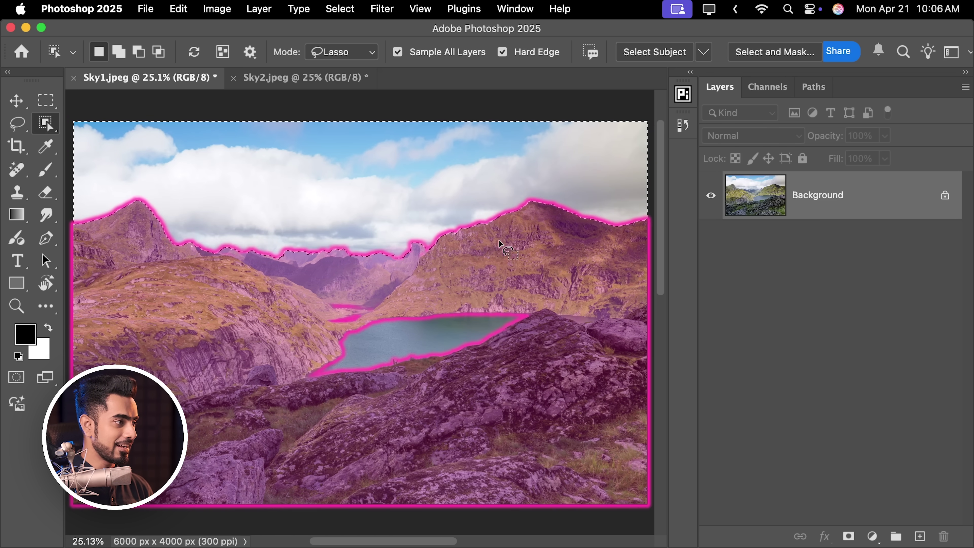
# Select the sky in Sky1.jpeg with the Select Sky command and inspect the selection edge around the distant mountain peak.
pyautogui.moveTo(419, 245); pyautogui.dragTo(476, 341)
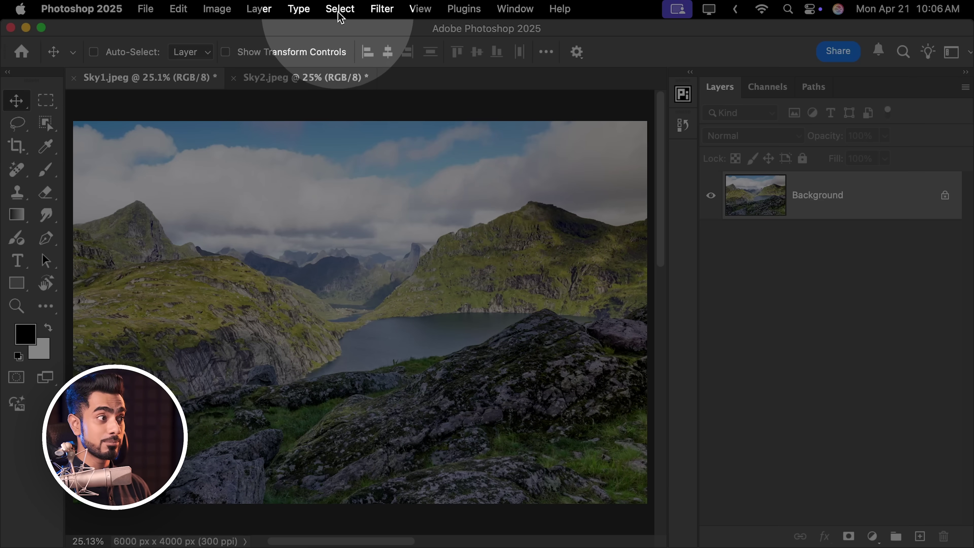
pyautogui.click(339, 9)
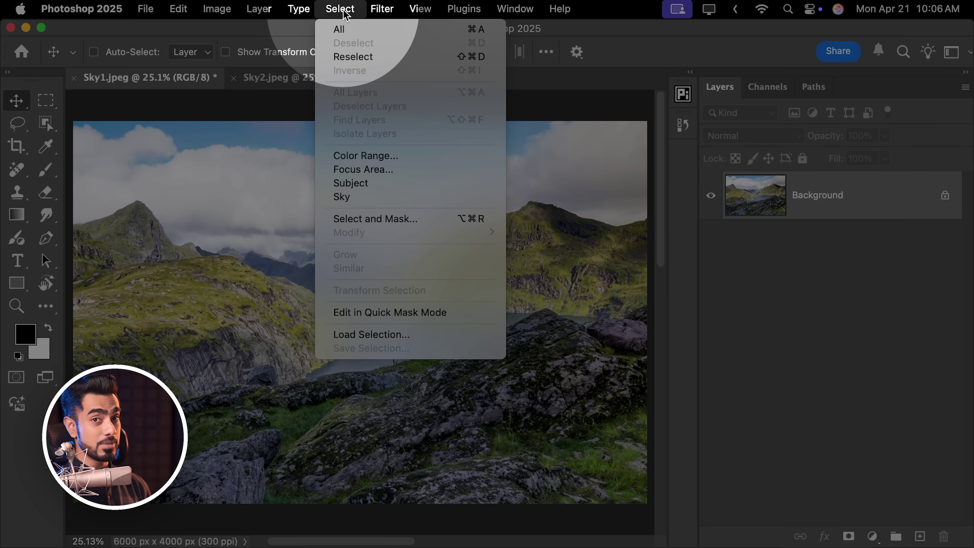
pyautogui.click(366, 197)
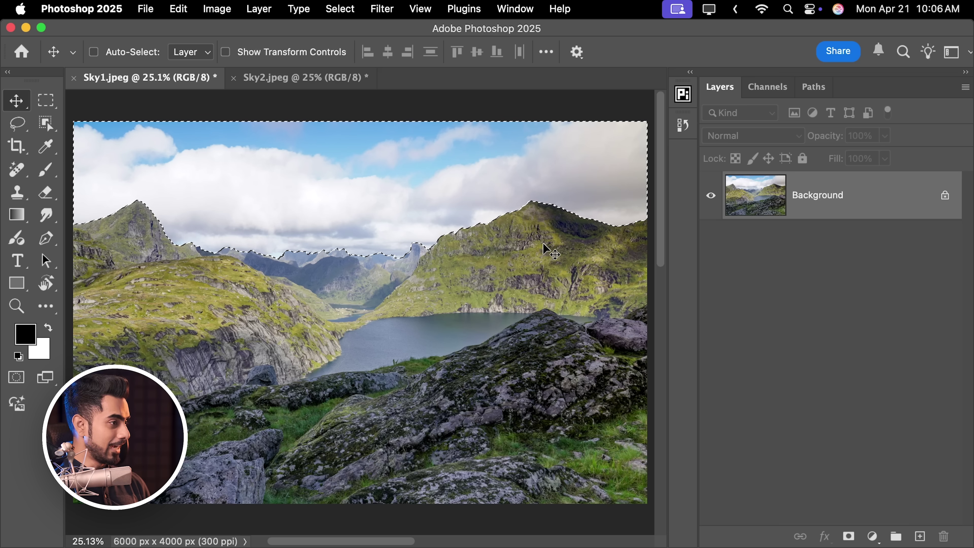
pyautogui.moveTo(428, 229); pyautogui.dragTo(413, 270)
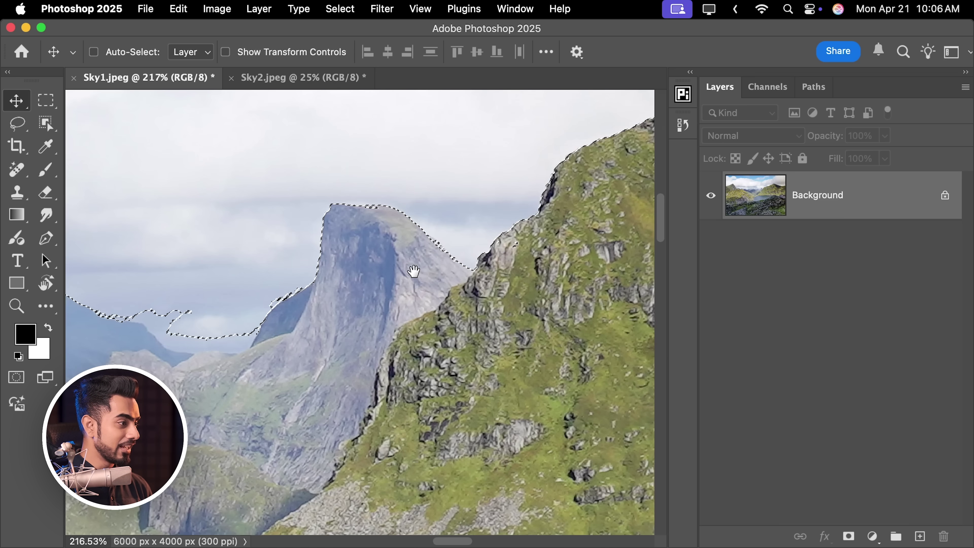
pyautogui.moveTo(328, 320); pyautogui.dragTo(414, 343)
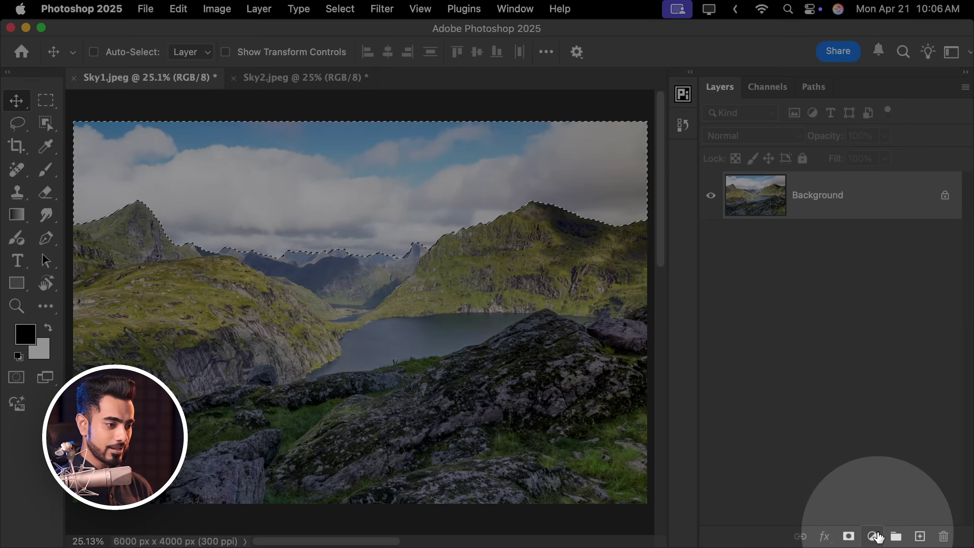
# Add a Curves adjustment layer masked to the selected sky and darken the sky by lowering the curve's midtones.
pyautogui.click(872, 536)
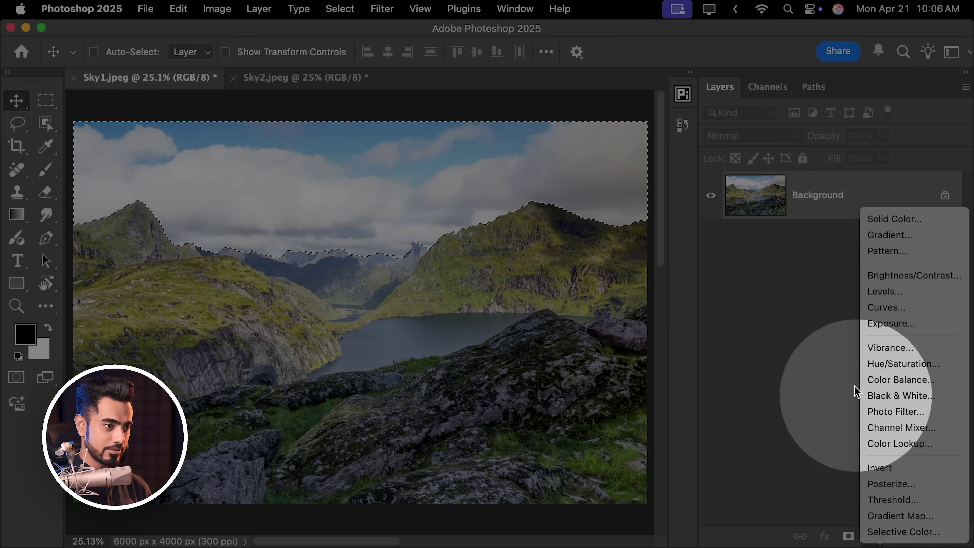
pyautogui.click(876, 308)
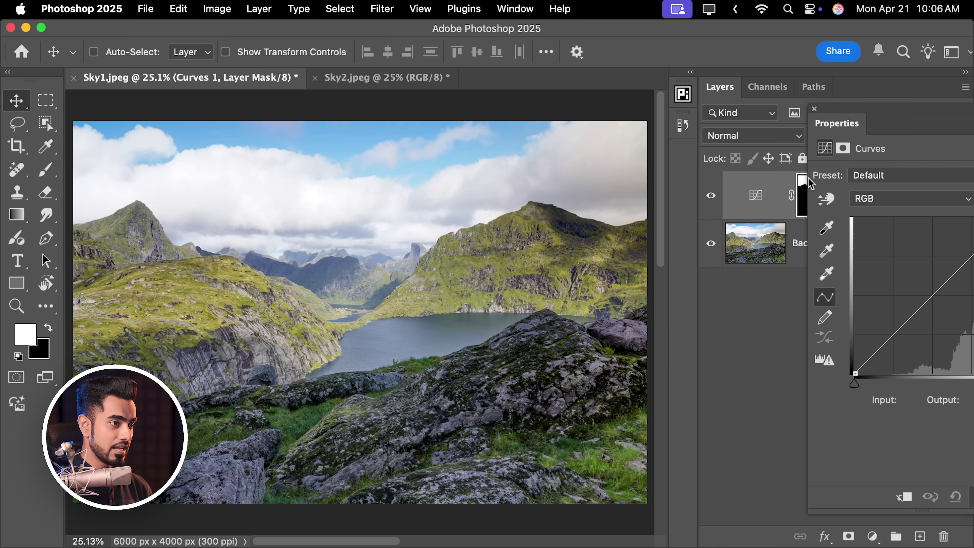
pyautogui.moveTo(834, 124); pyautogui.dragTo(628, 119)
pyautogui.click(726, 290)
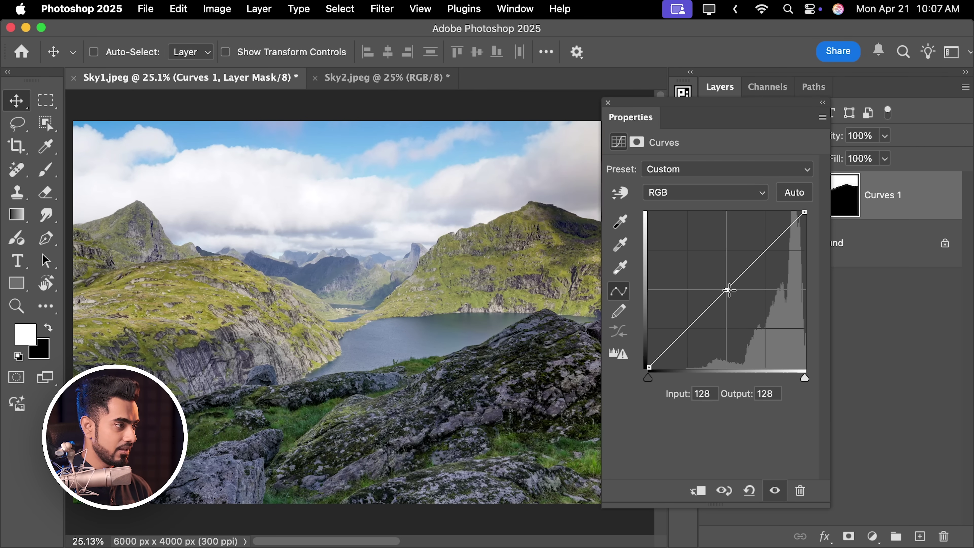
pyautogui.moveTo(726, 290); pyautogui.dragTo(757, 315)
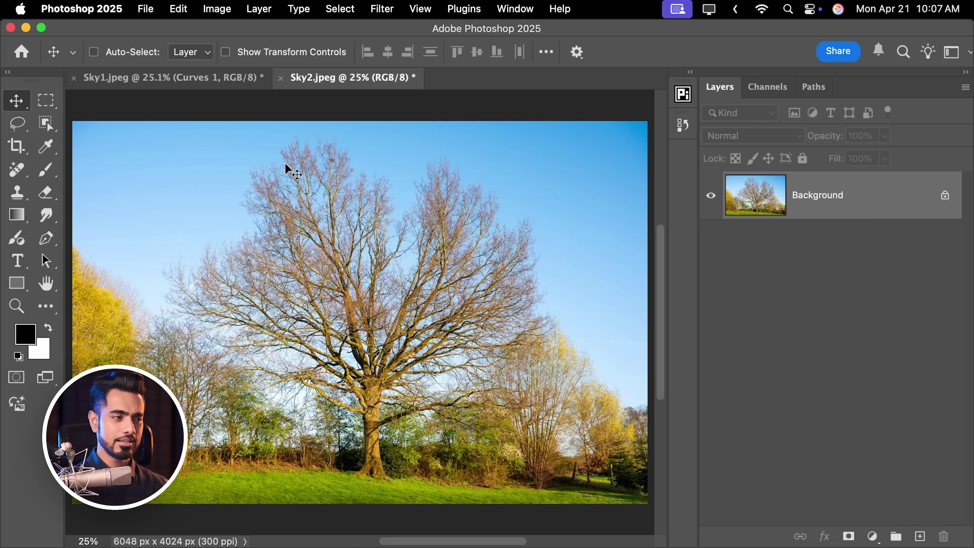
# Try the Select Sky command on Sky2.jpeg, convert the selection to a layer mask and examine the mask around the branches.
pyautogui.click(331, 11)
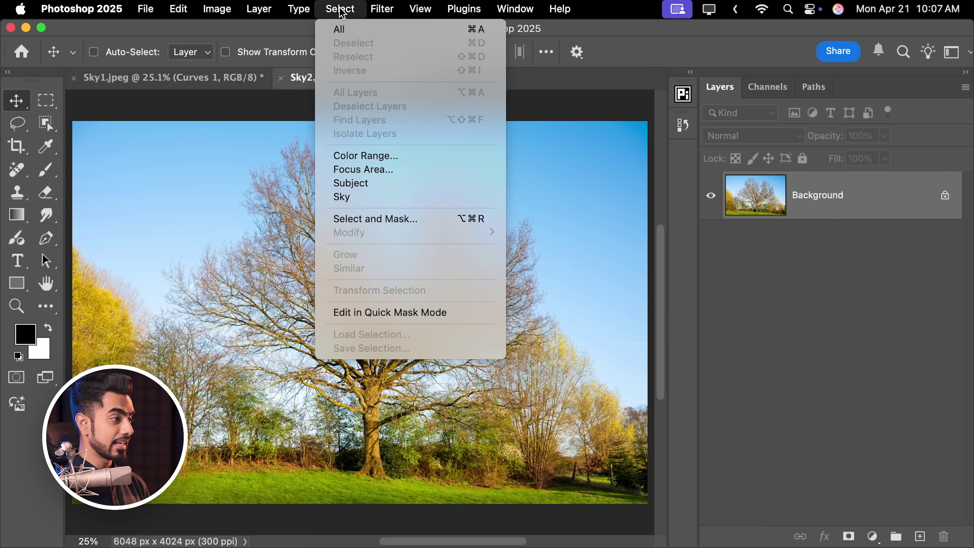
pyautogui.click(369, 200)
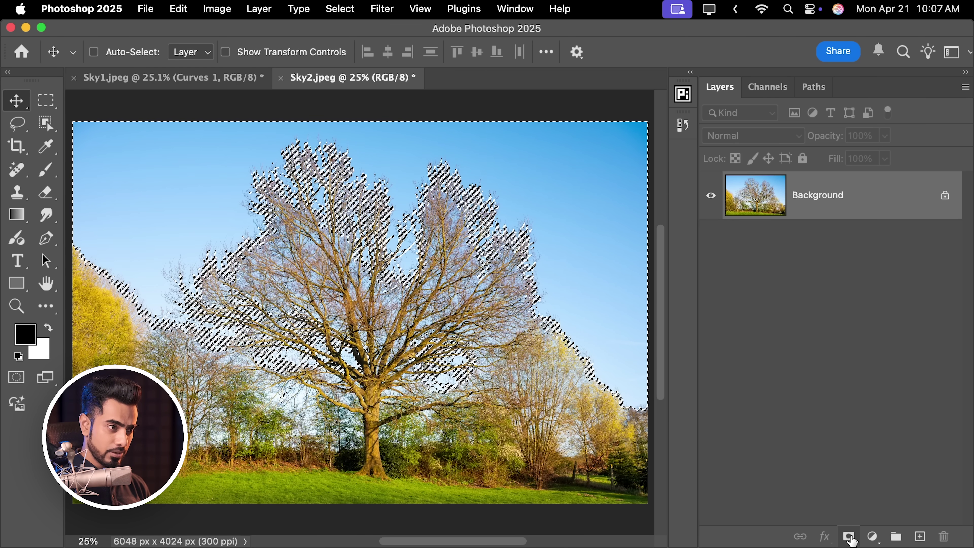
pyautogui.click(849, 536)
pyautogui.keyDown('alt'); pyautogui.click(824, 194); pyautogui.keyUp('alt')
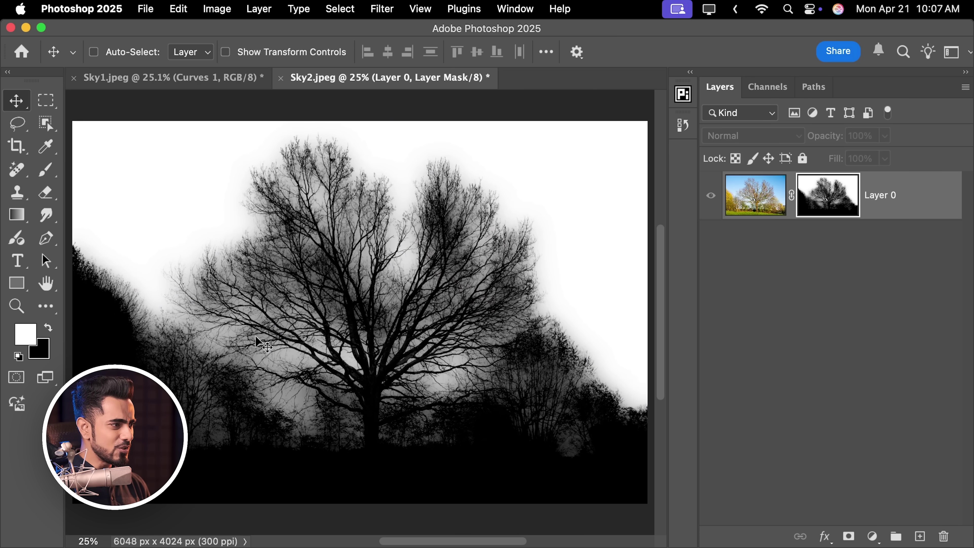
pyautogui.scroll(3, 450, 248)
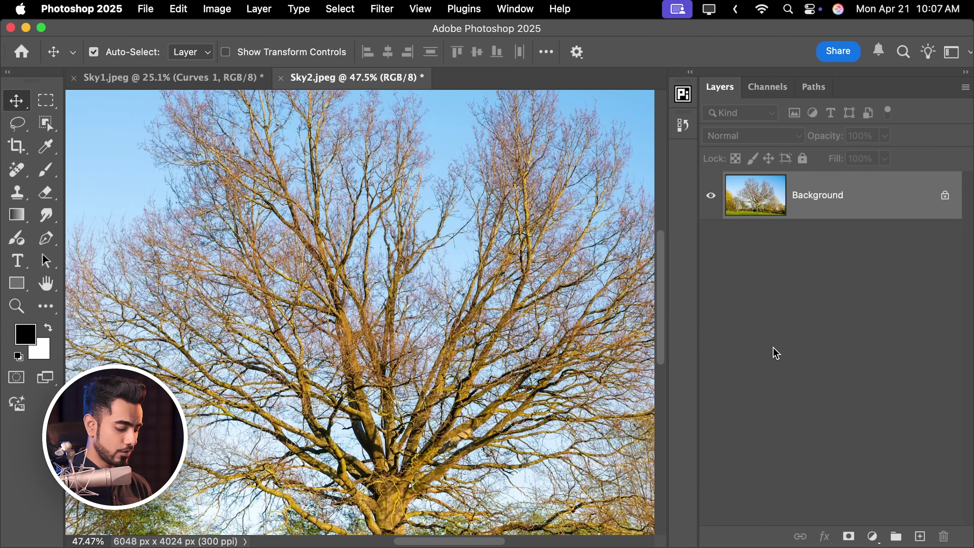
# Compare the Red, Green and Blue channels of Sky2.jpeg one by one, and duplicate the Blue channel.
pyautogui.press('super+0')
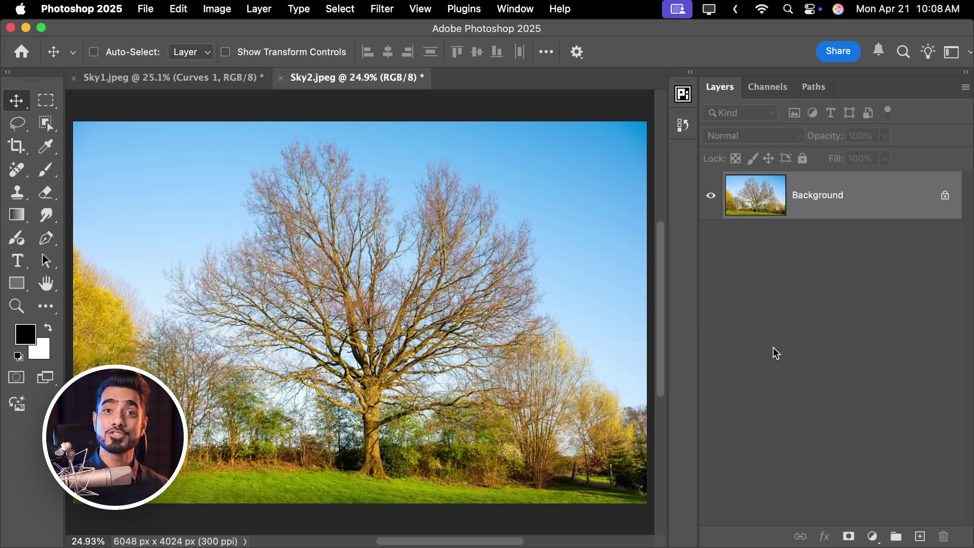
pyautogui.click(770, 88)
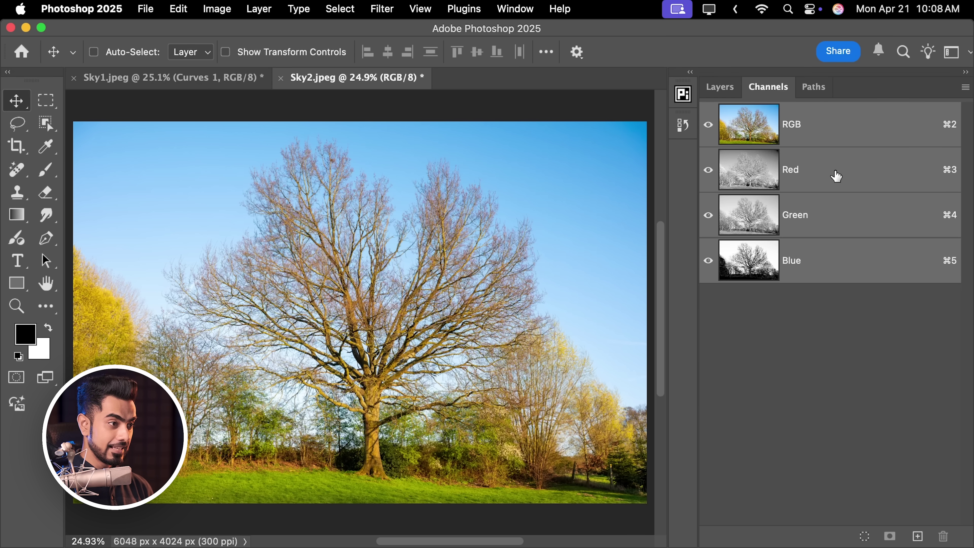
pyautogui.click(838, 175)
pyautogui.click(832, 230)
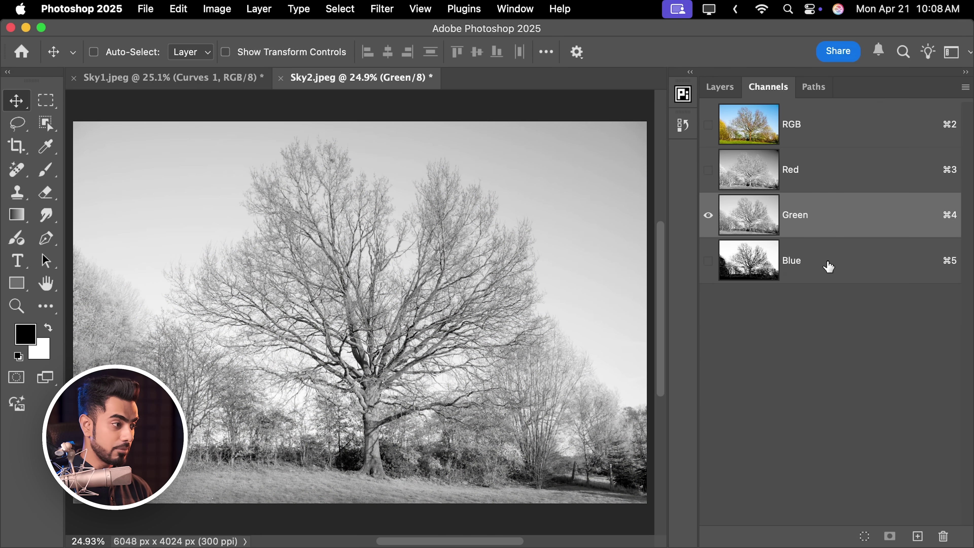
pyautogui.click(826, 268)
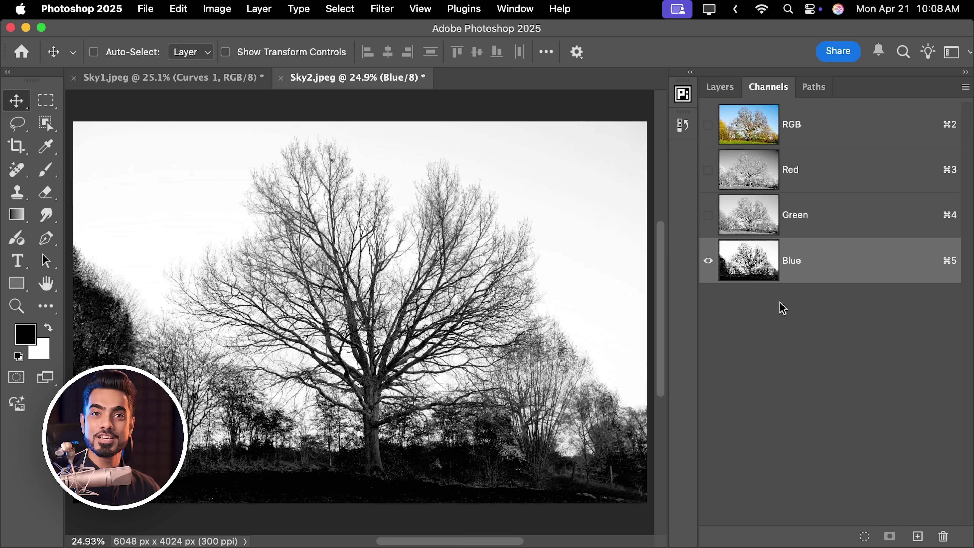
pyautogui.moveTo(861, 265); pyautogui.dragTo(916, 536)
pyautogui.press('x')
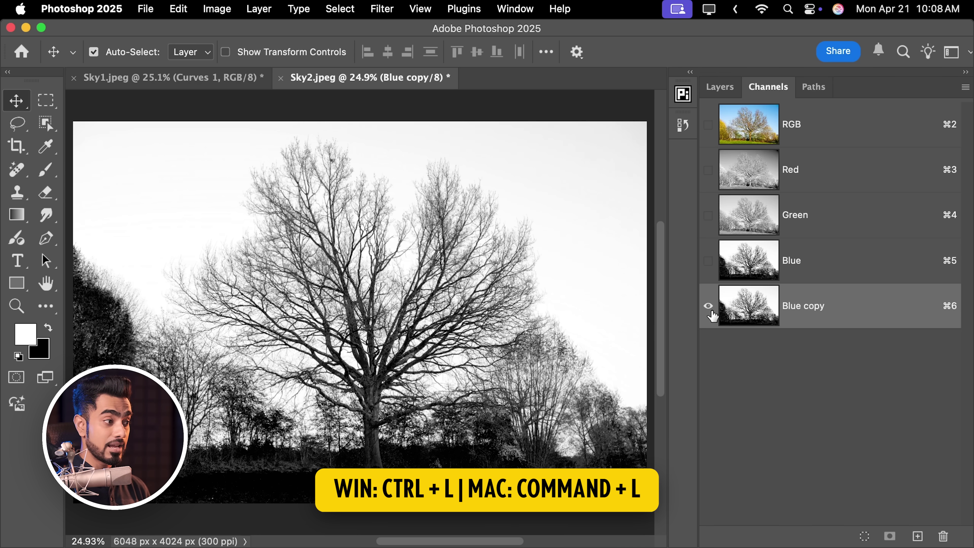
# Increase the contrast of the Blue copy channel with Levels, setting the input black point to 73 and white point to 236.
pyautogui.press('super+l')
pyautogui.moveTo(620, 366); pyautogui.dragTo(675, 366)
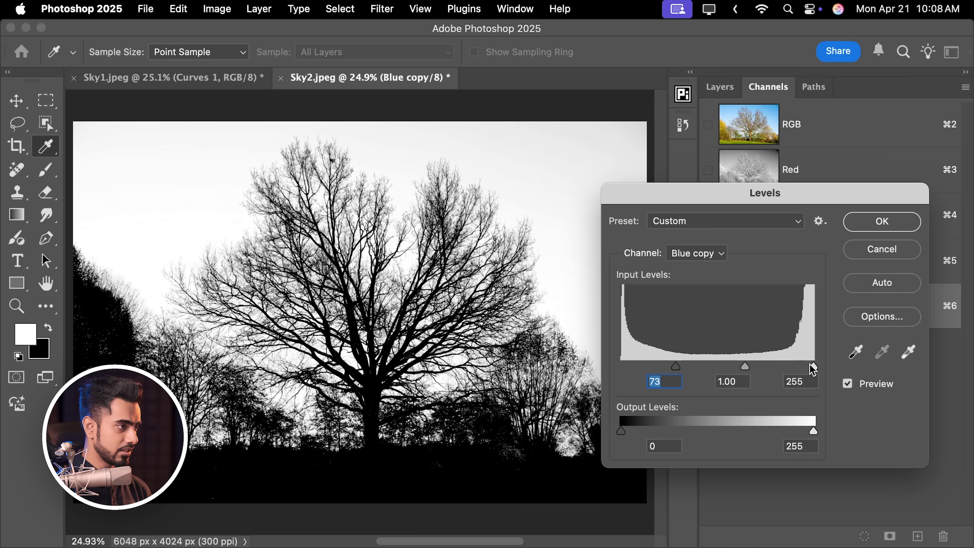
pyautogui.moveTo(812, 369)
pyautogui.mouseDown()
pyautogui.moveTo(758, 367)
pyautogui.moveTo(797, 369)
pyautogui.mouseUp()
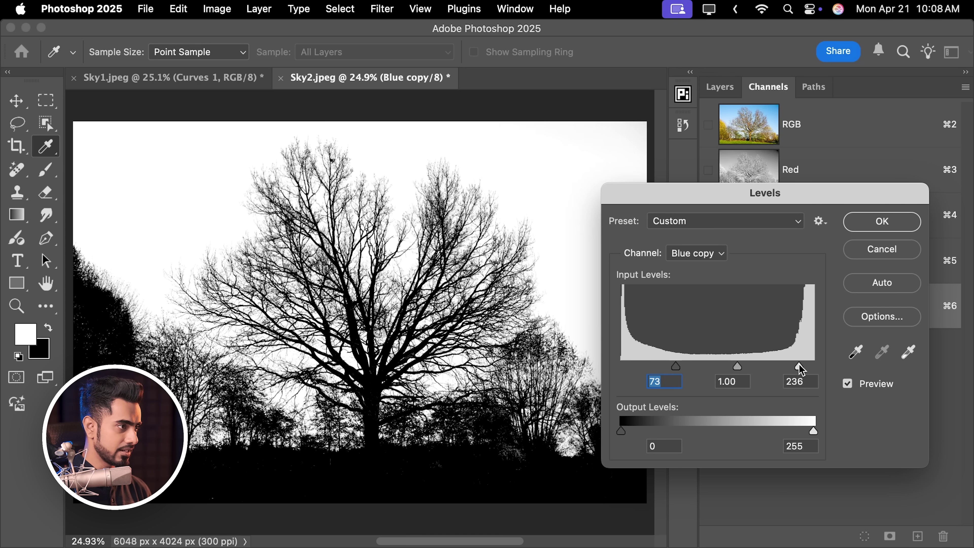
pyautogui.click(866, 221)
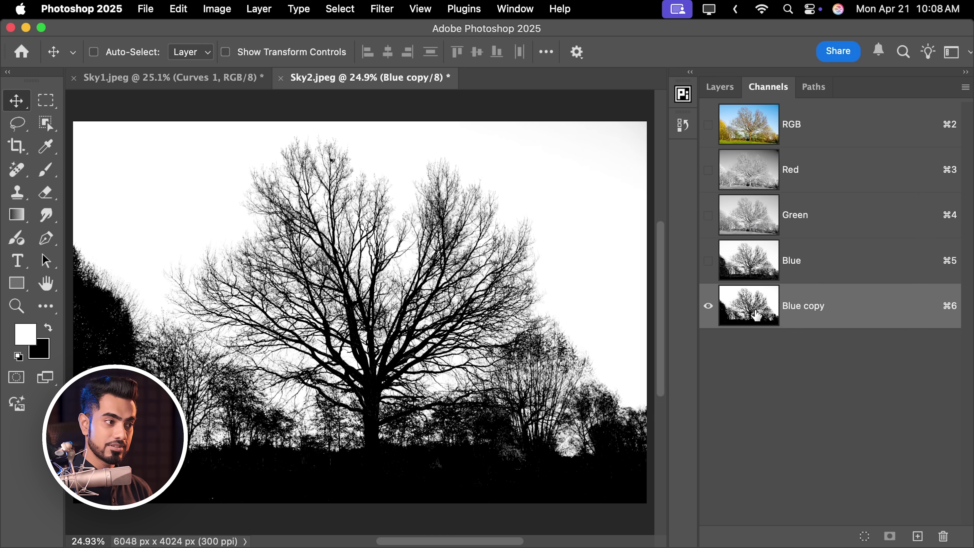
# Load the Blue copy channel as a selection and return to the full-color image with its layers shown.
pyautogui.press('super')
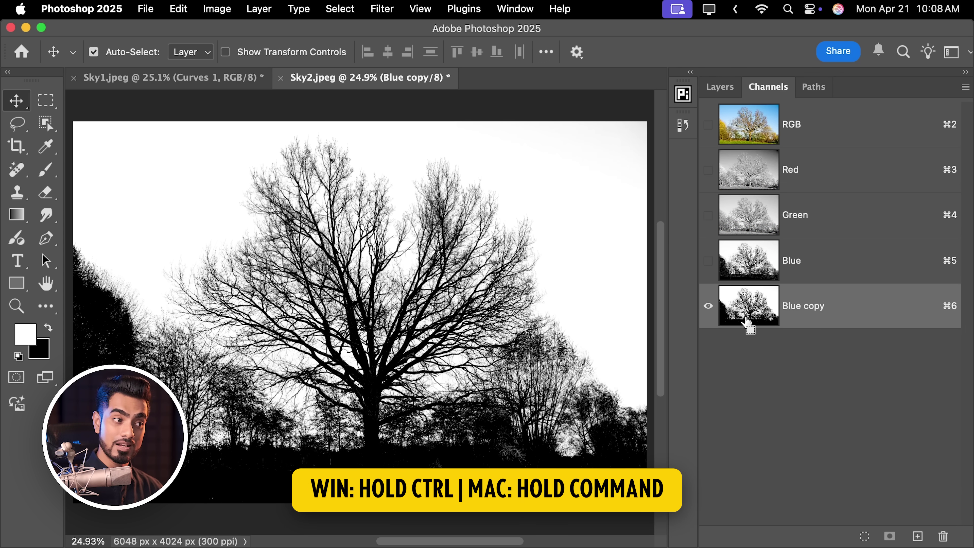
pyautogui.keyDown('super'); pyautogui.click(752, 313); pyautogui.keyUp('super')
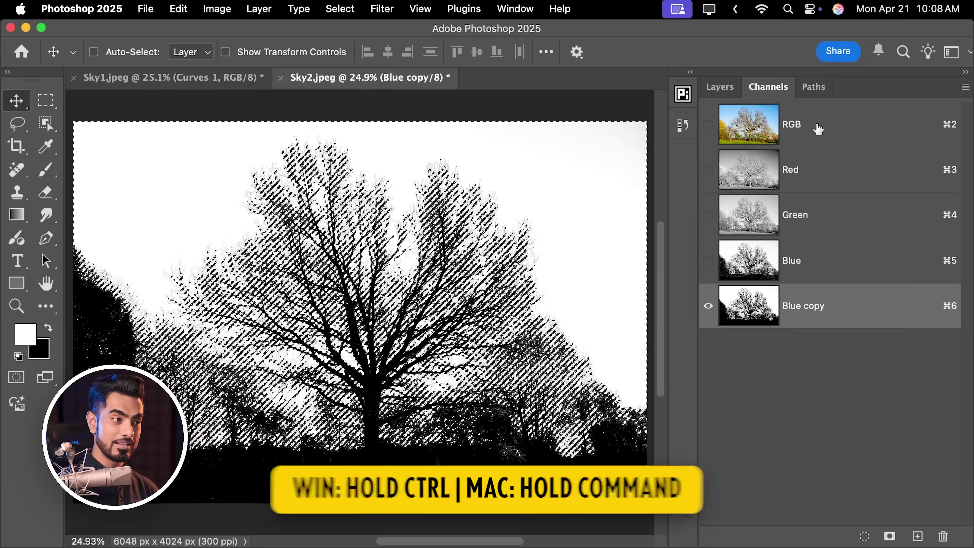
pyautogui.click(808, 142)
pyautogui.click(719, 89)
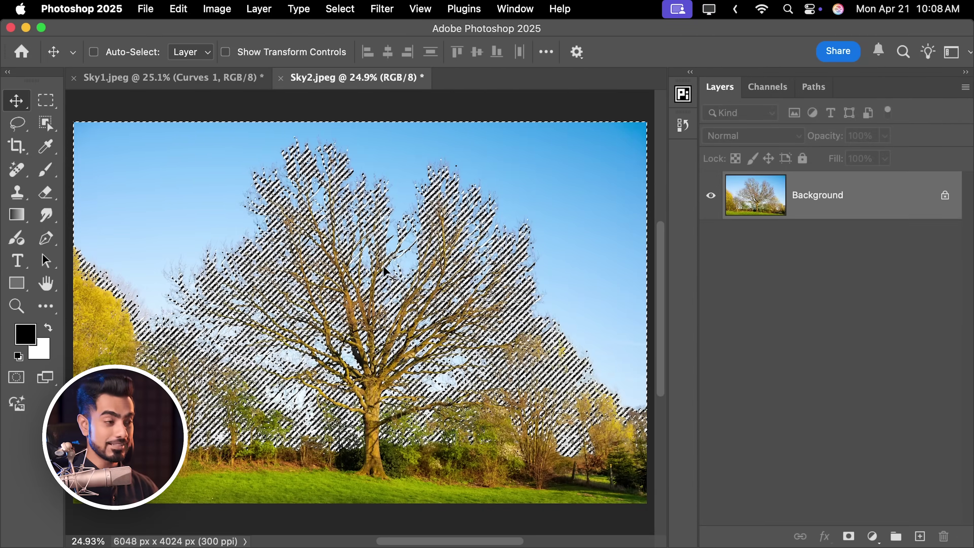
# Add a Hue/Saturation adjustment layer from the sky selection and examine its mask closely around the tree's fine branches.
pyautogui.click(872, 536)
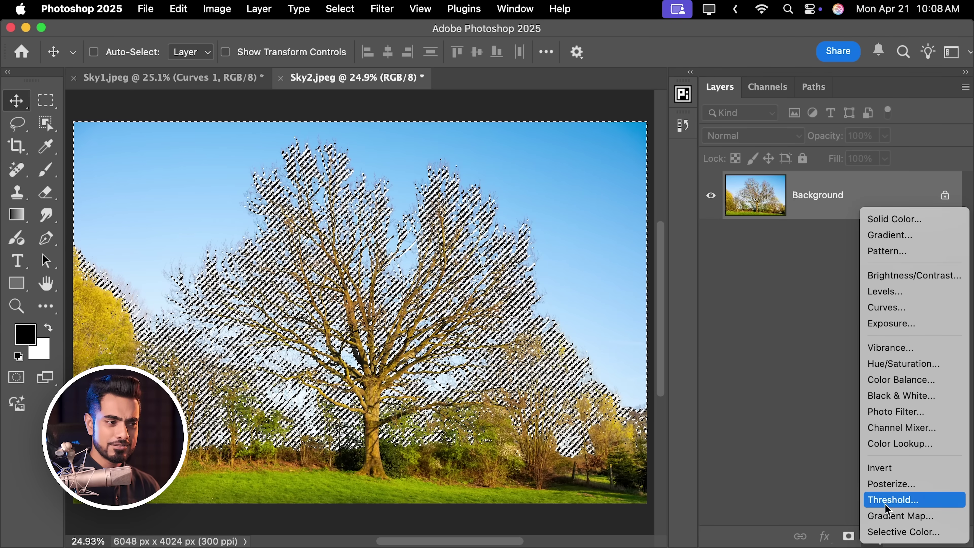
pyautogui.click(894, 365)
pyautogui.moveTo(646, 126); pyautogui.dragTo(506, 203)
pyautogui.keyDown('alt'); pyautogui.click(830, 192); pyautogui.keyUp('alt')
pyautogui.scroll(5, 383, 213)
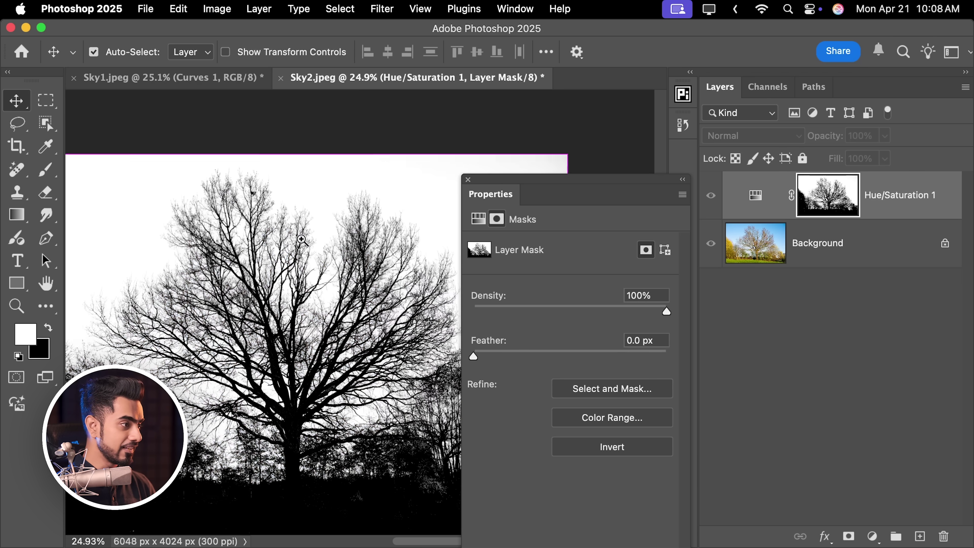
pyautogui.scroll(6, 393, 215)
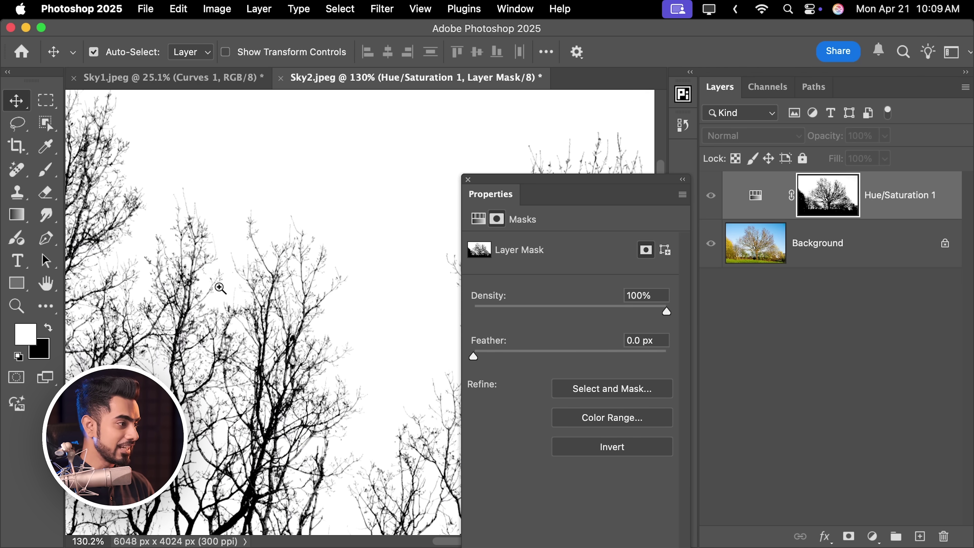
pyautogui.scroll(-8, 291, 227)
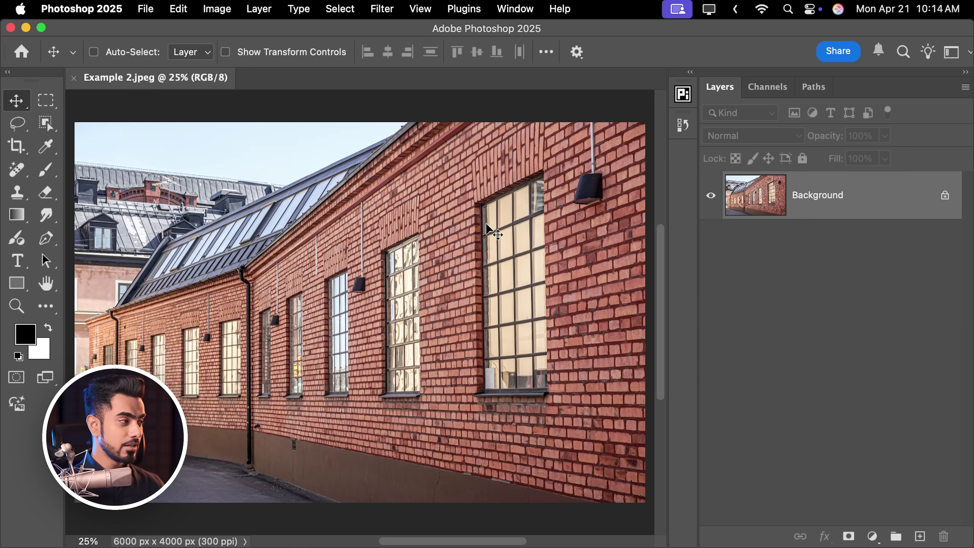
# Try to cover the largest window in Example 2.jpeg with bricks using the Clone Stamp tool at size 374, and undo the strokes.
pyautogui.click(21, 199)
pyautogui.moveTo(456, 217)
pyautogui.mouseDown()
pyautogui.moveTo(466, 218)
pyautogui.moveTo(448, 207)
pyautogui.moveTo(496, 230)
pyautogui.moveTo(490, 291)
pyautogui.moveTo(504, 300)
pyautogui.moveTo(487, 293)
pyautogui.mouseUp()
pyautogui.moveTo(475, 402)
pyautogui.mouseDown()
pyautogui.moveTo(503, 384)
pyautogui.moveTo(475, 389)
pyautogui.mouseUp()
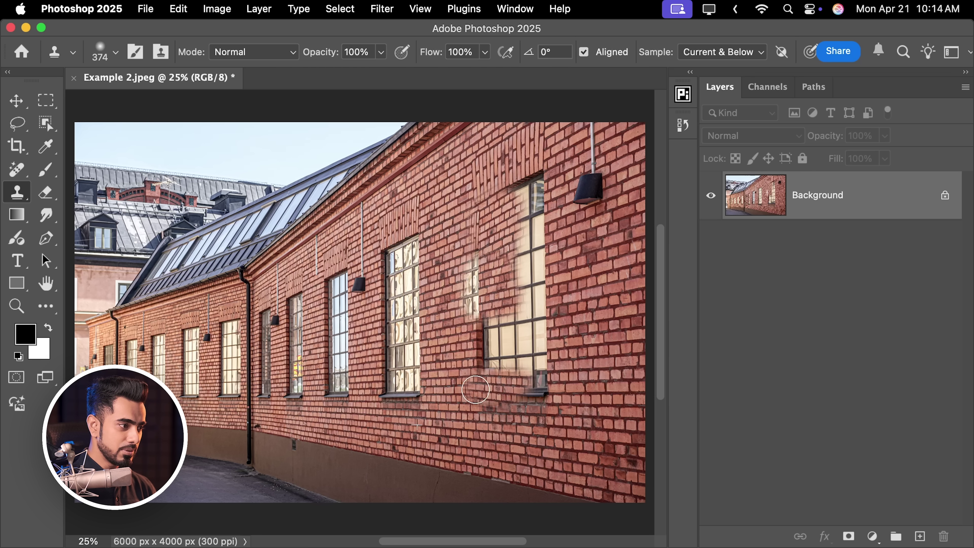
pyautogui.press('super+z')
pyautogui.press('super+z')
pyautogui.press('super+z')
pyautogui.press('super+z')
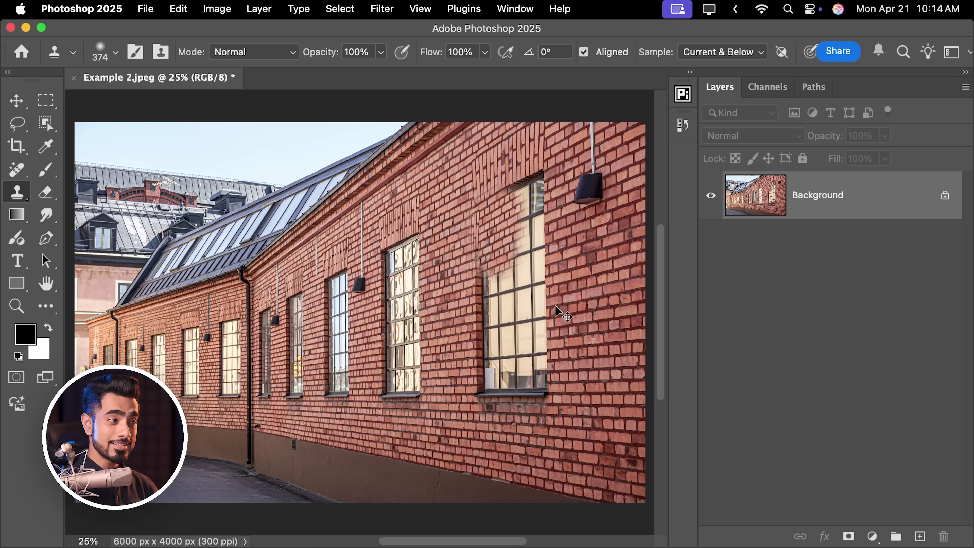
# Add a new empty layer above the Background and open the Vanishing Point filter on it.
pyautogui.click(919, 536)
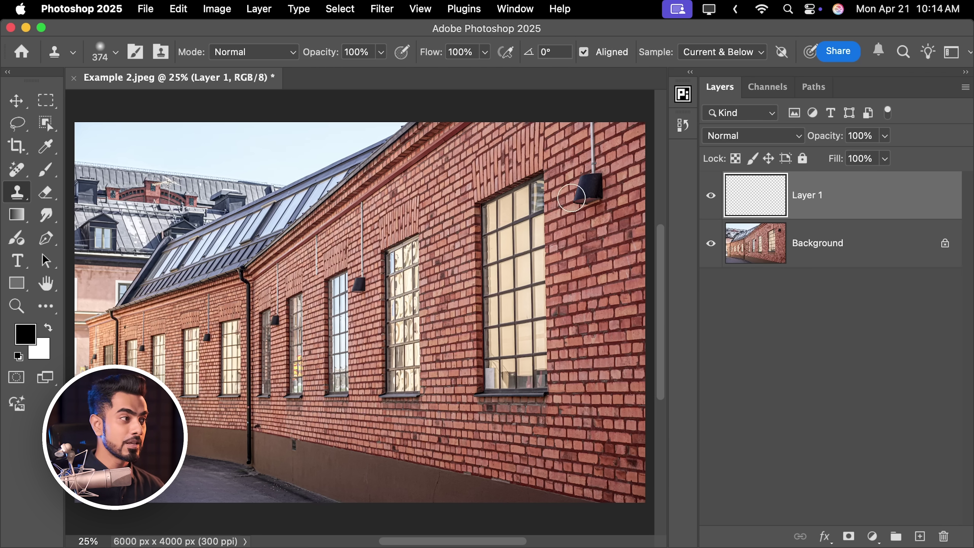
pyautogui.click(372, 11)
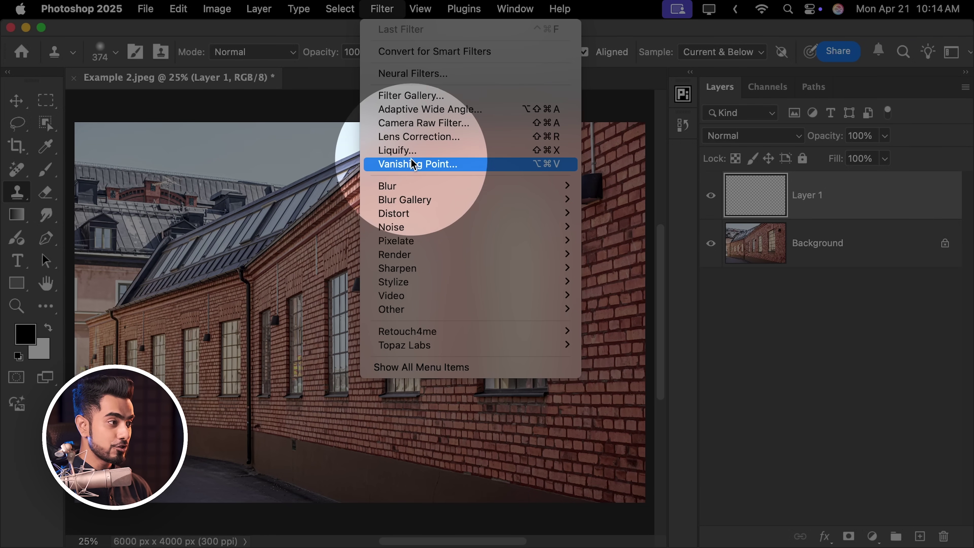
pyautogui.click(415, 165)
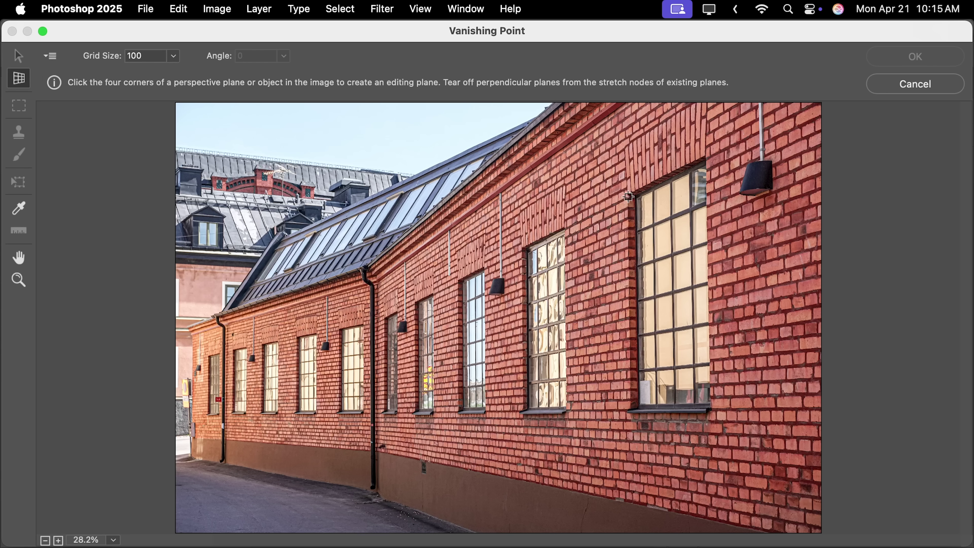
# Define a perspective plane around the four corners of the largest window and extend its lower edge down over the bricks.
pyautogui.click(627, 196)
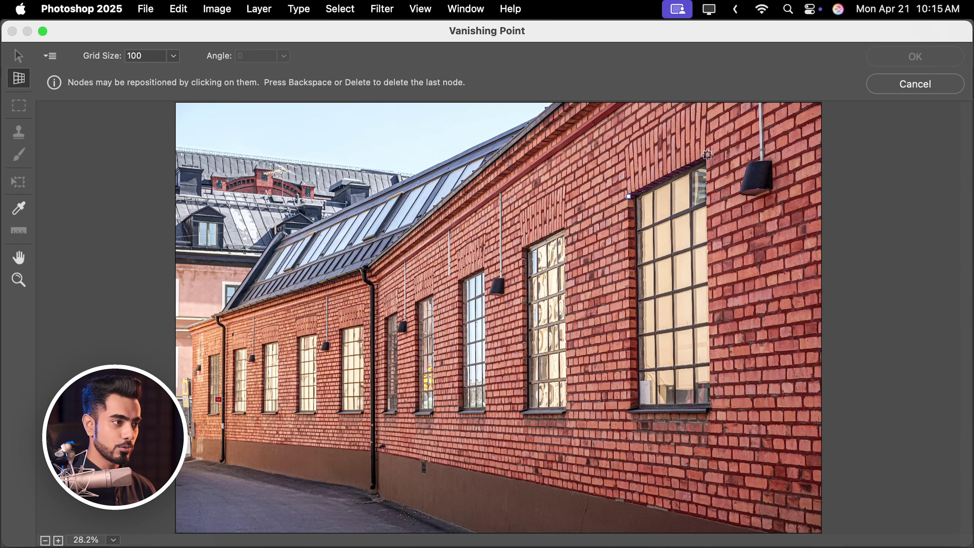
pyautogui.click(631, 406)
pyautogui.moveTo(670, 408); pyautogui.dragTo(676, 480)
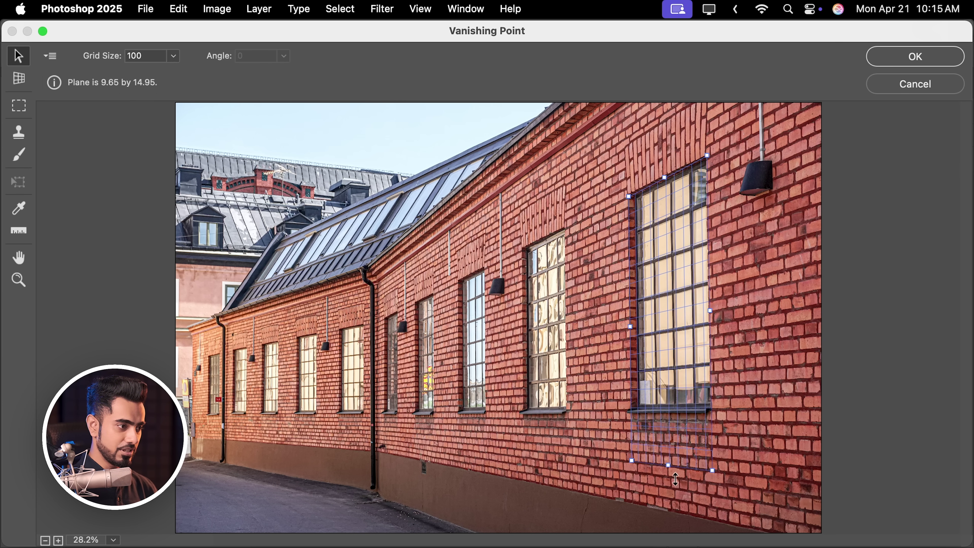
# Extend the perspective plane over the brick wall, from near the drainpipe to beyond the nearer image edge and up toward the roofline.
pyautogui.moveTo(664, 178); pyautogui.dragTo(669, 104)
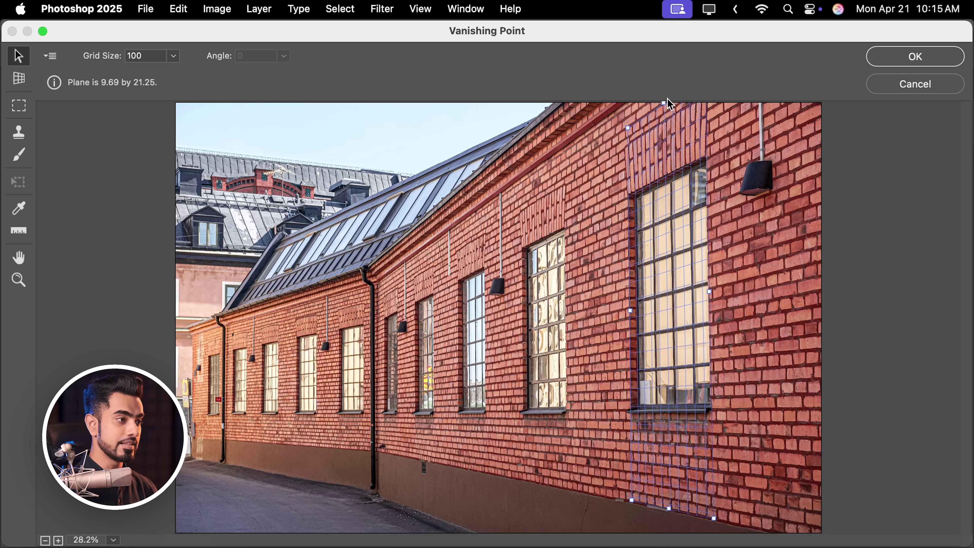
pyautogui.moveTo(709, 291); pyautogui.dragTo(870, 252)
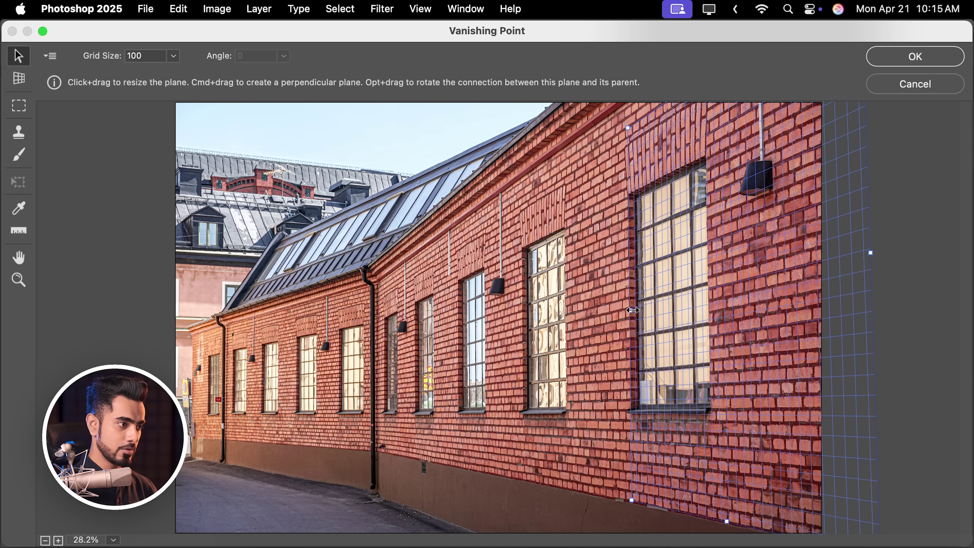
pyautogui.moveTo(630, 310); pyautogui.dragTo(391, 368)
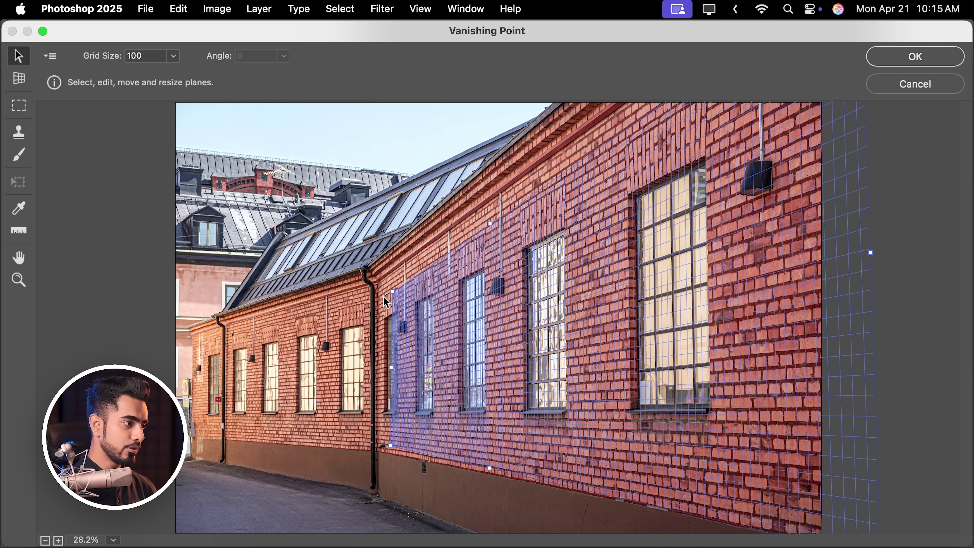
pyautogui.moveTo(389, 296); pyautogui.dragTo(390, 284)
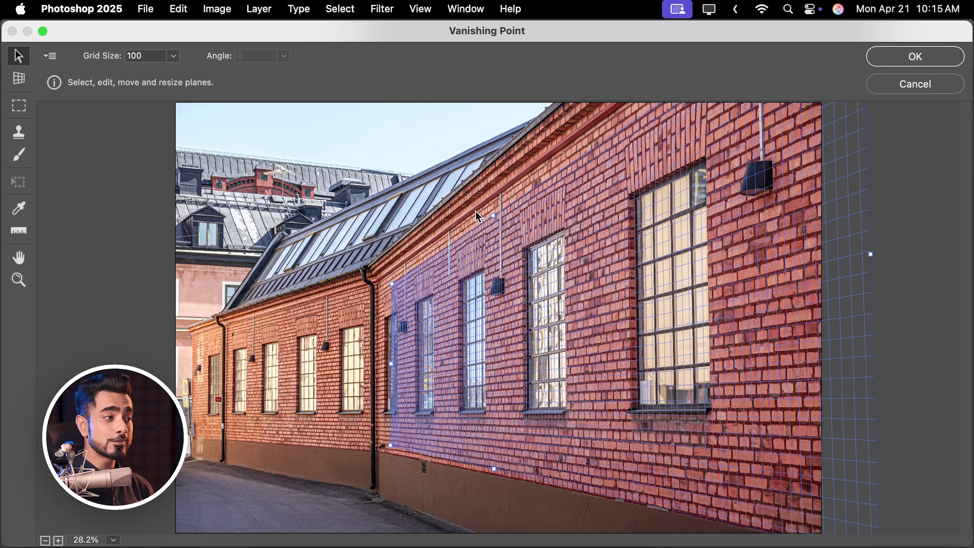
pyautogui.moveTo(493, 215); pyautogui.dragTo(493, 200)
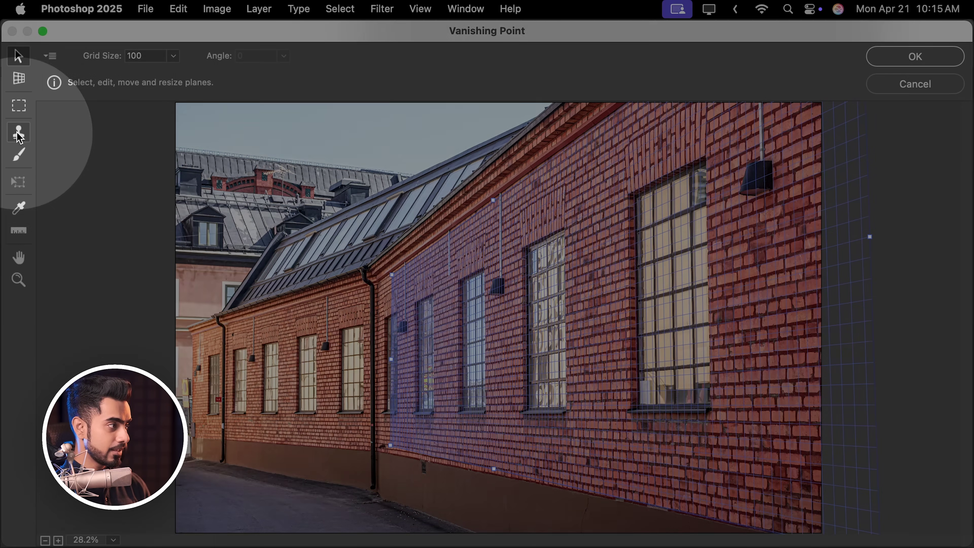
# Try cloning bricks over the upper corner of the largest window with Vanishing Point's Stamp tool at diameter 300.
pyautogui.click(18, 134)
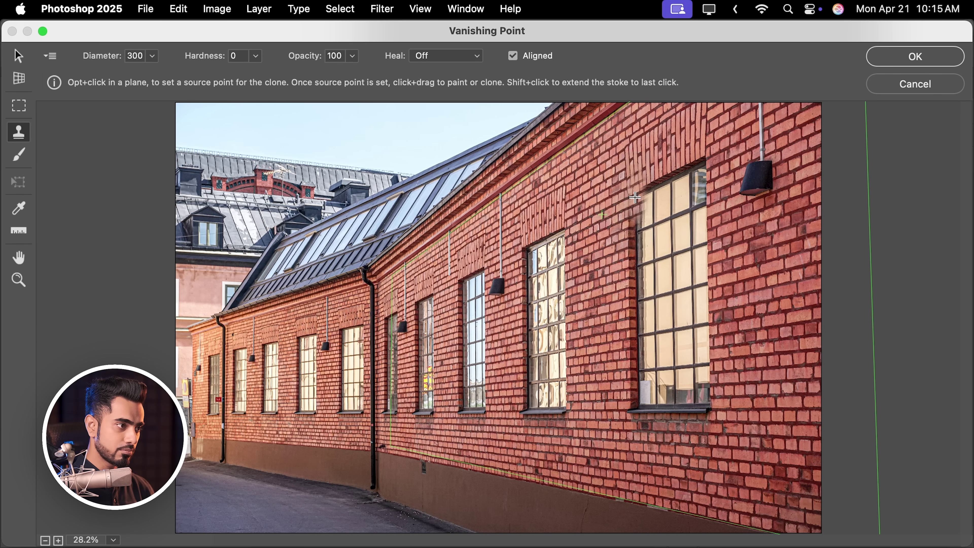
pyautogui.moveTo(637, 215)
pyautogui.mouseDown()
pyautogui.moveTo(648, 395)
pyautogui.moveTo(675, 399)
pyautogui.moveTo(685, 391)
pyautogui.moveTo(671, 192)
pyautogui.mouseUp()
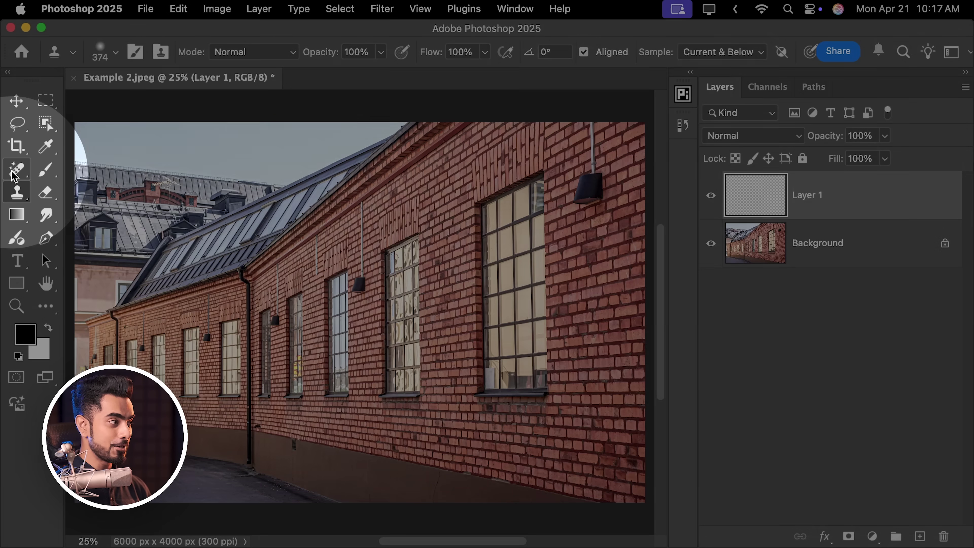
# Remove the largest window from the wall by outlining it with the Remove tool at size 125, and inspect the replaced bricks closely.
pyautogui.moveTo(17, 169); pyautogui.dragTo(85, 186)
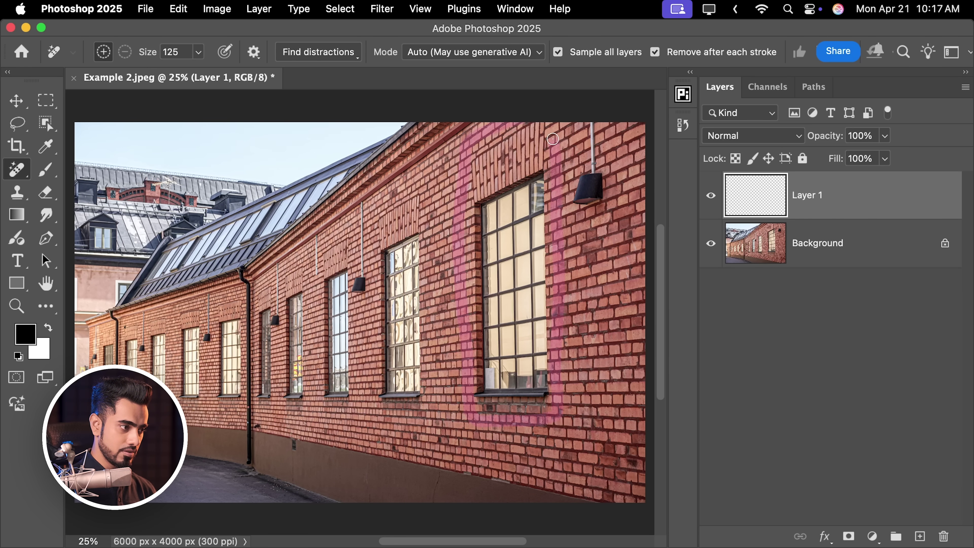
pyautogui.moveTo(552, 139); pyautogui.dragTo(558, 120)
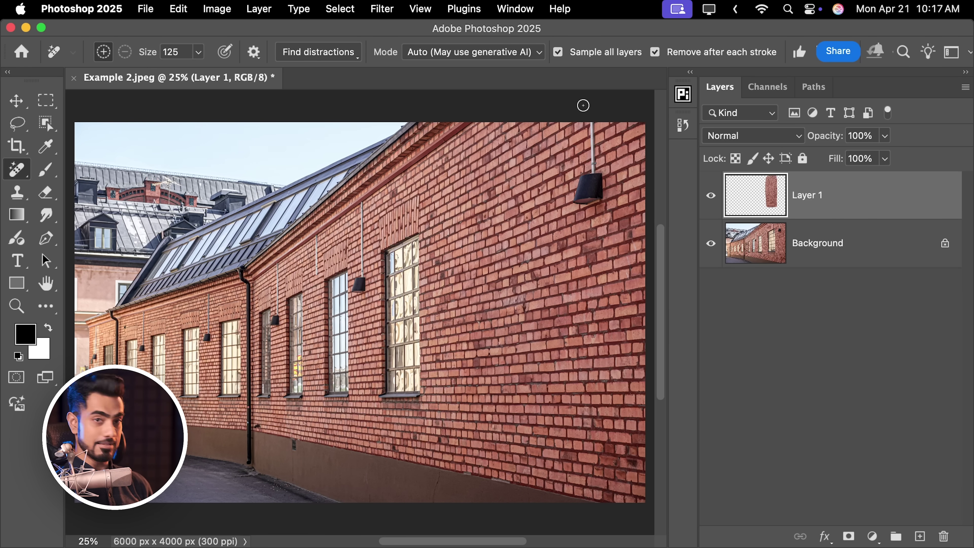
pyautogui.moveTo(524, 280); pyautogui.dragTo(521, 309)
pyautogui.scroll(2, 525, 238)
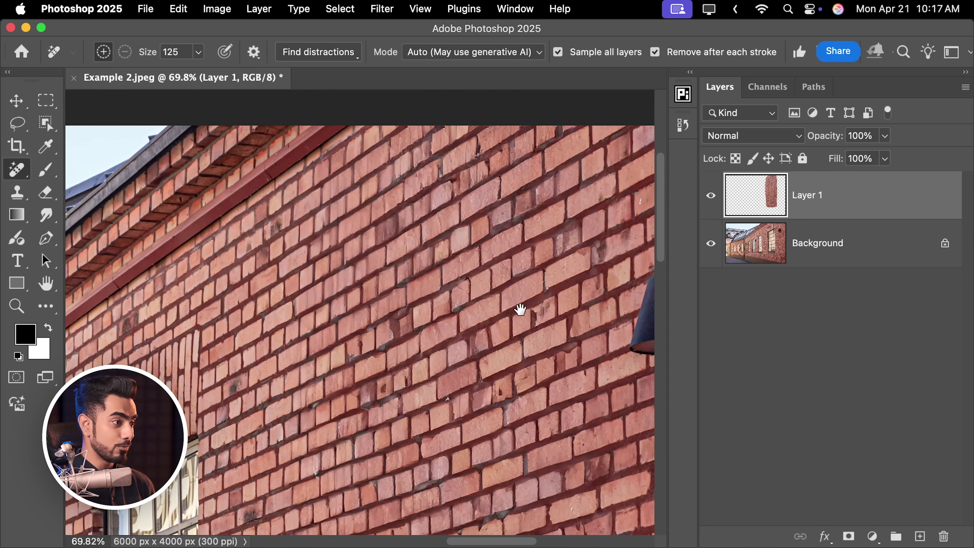
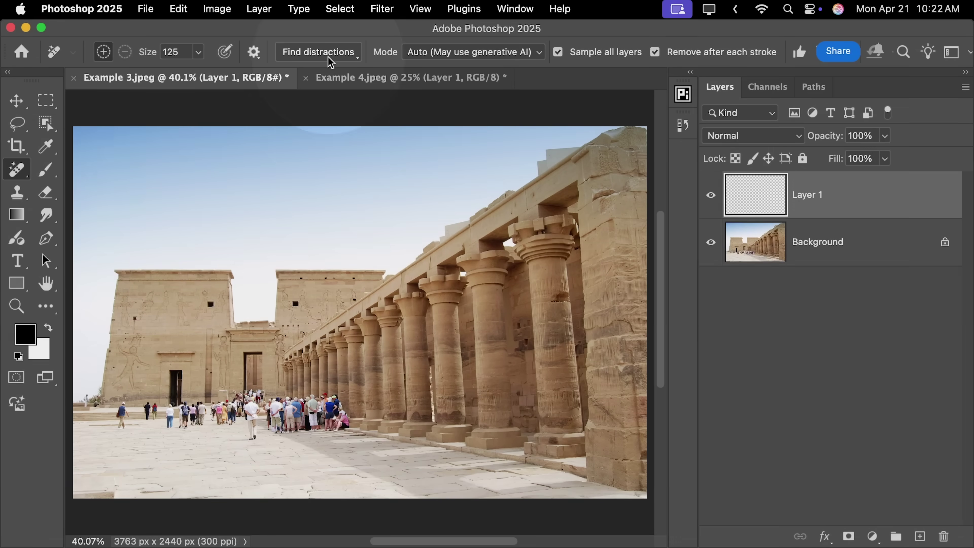
# Remove the crowd of people from Example 3.jpeg with Find distractions on Layer 1, and compare before and after.
pyautogui.click(318, 51)
pyautogui.click(299, 156)
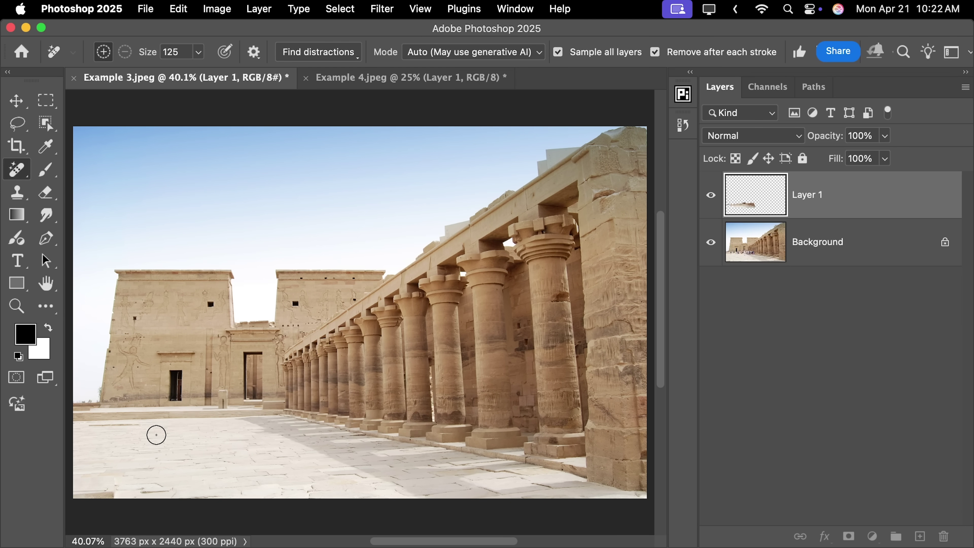
pyautogui.click(710, 199)
pyautogui.click(709, 197)
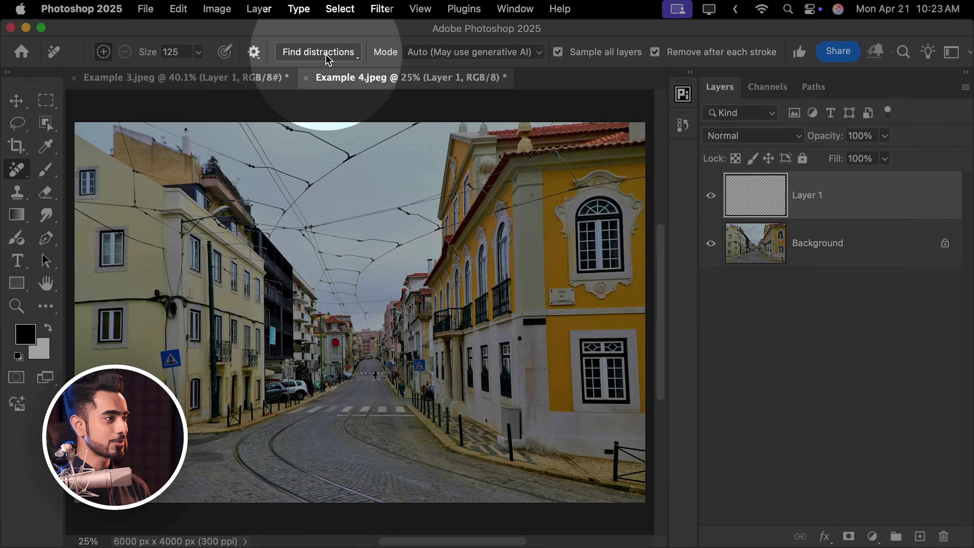
# Remove the overhead wires and cables from Example 4.jpeg with Find distractions on Layer 1, and compare before and after.
pyautogui.click(282, 54)
pyautogui.click(319, 105)
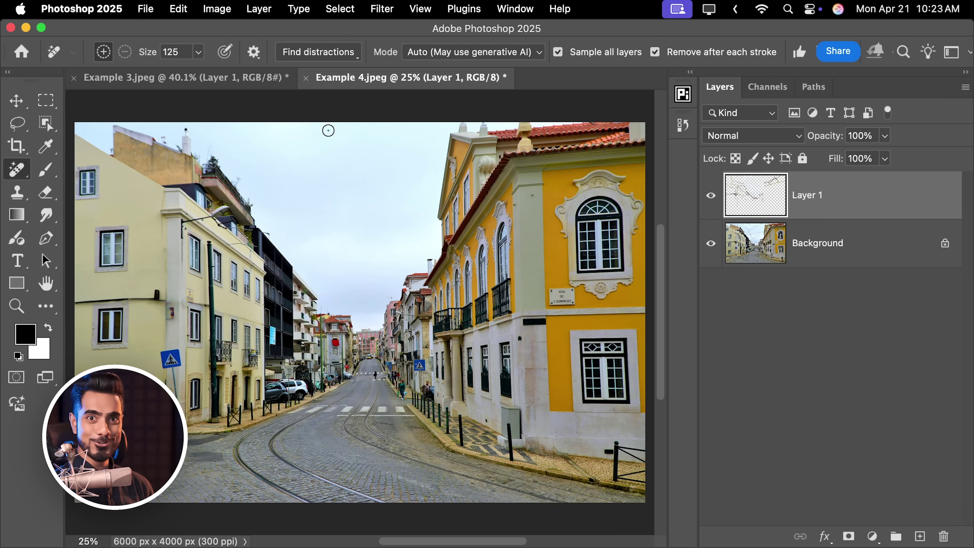
pyautogui.click(711, 197)
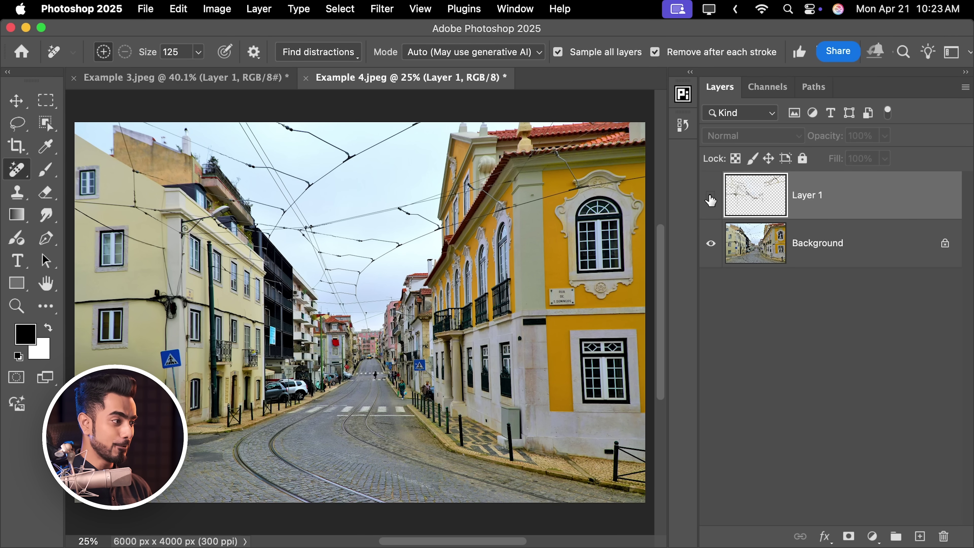
pyautogui.click(710, 197)
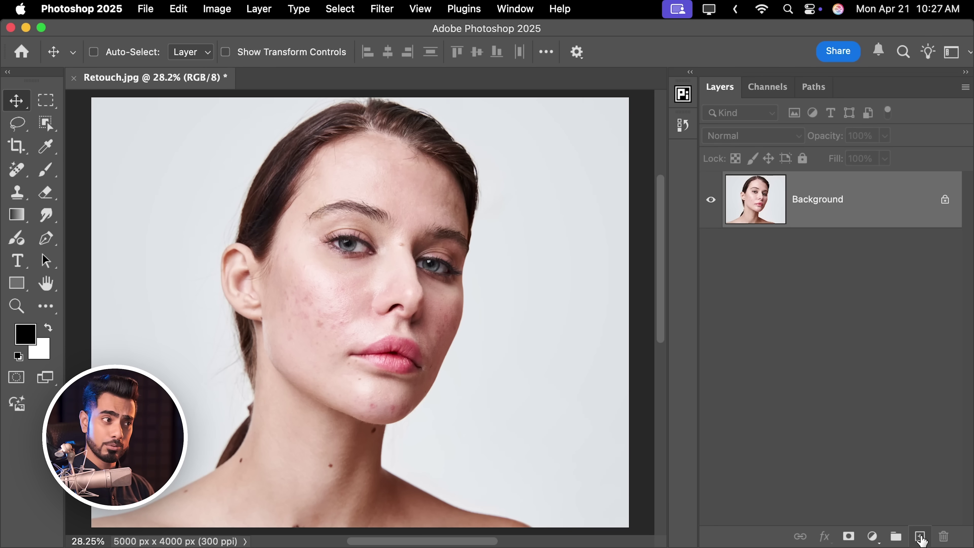
# Try retouching the blemishes around the mouth in Retouch.jpg on a new empty layer with the Healing Brush at size 50.
pyautogui.click(920, 537)
pyautogui.click(16, 169)
pyautogui.rightClick(16, 169)
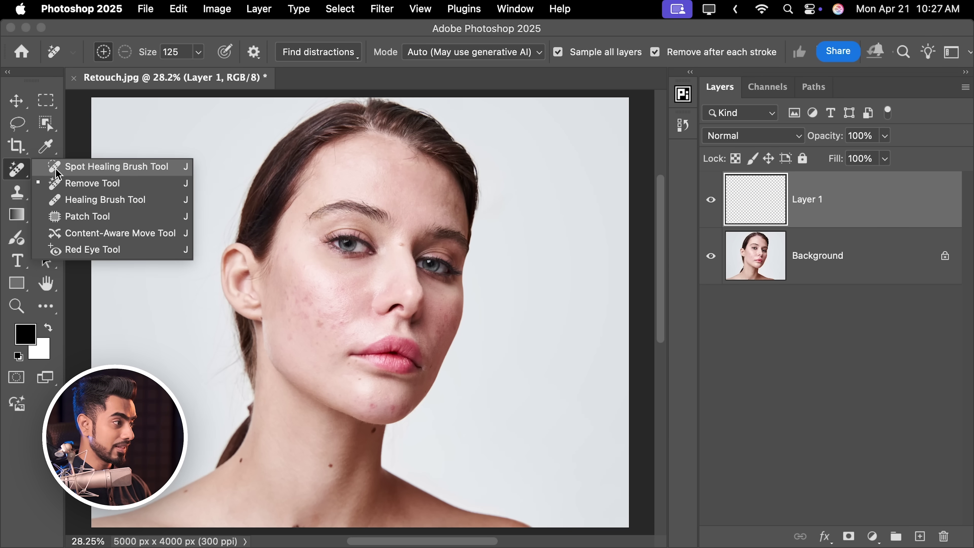
pyautogui.click(85, 206)
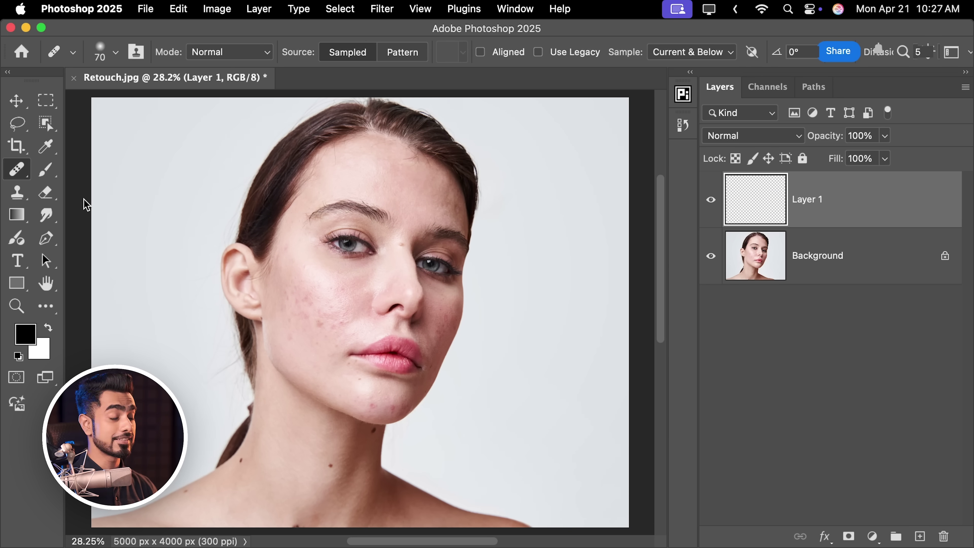
pyautogui.moveTo(306, 337)
pyautogui.mouseDown()
pyautogui.moveTo(393, 326)
pyautogui.moveTo(317, 274)
pyautogui.mouseUp()
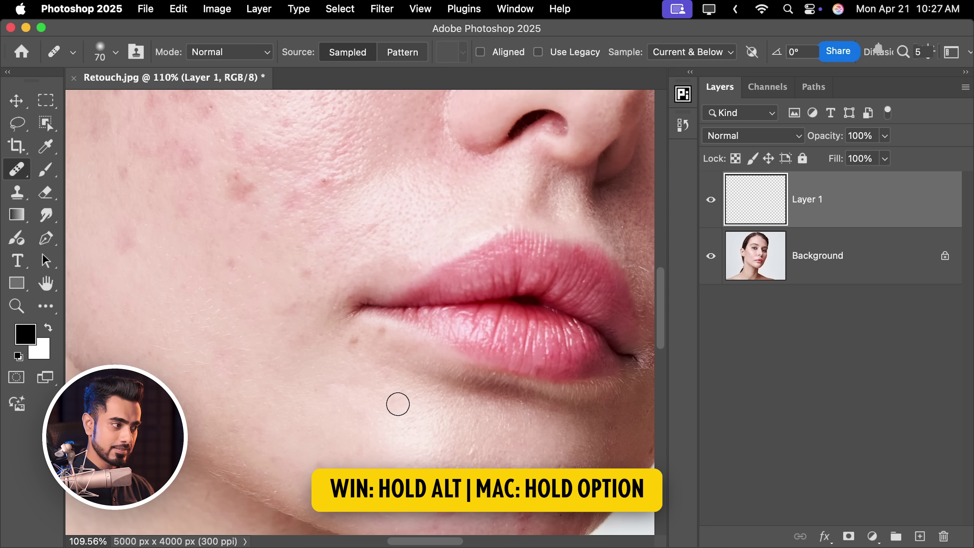
pyautogui.press('[')
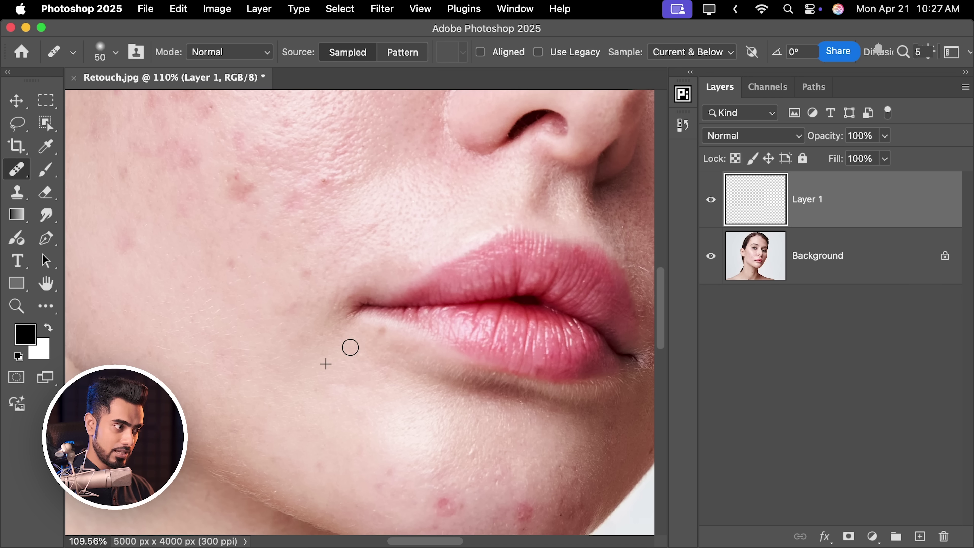
pyautogui.scroll(-5, 375, 356)
pyautogui.hscroll(5, 375, 356)
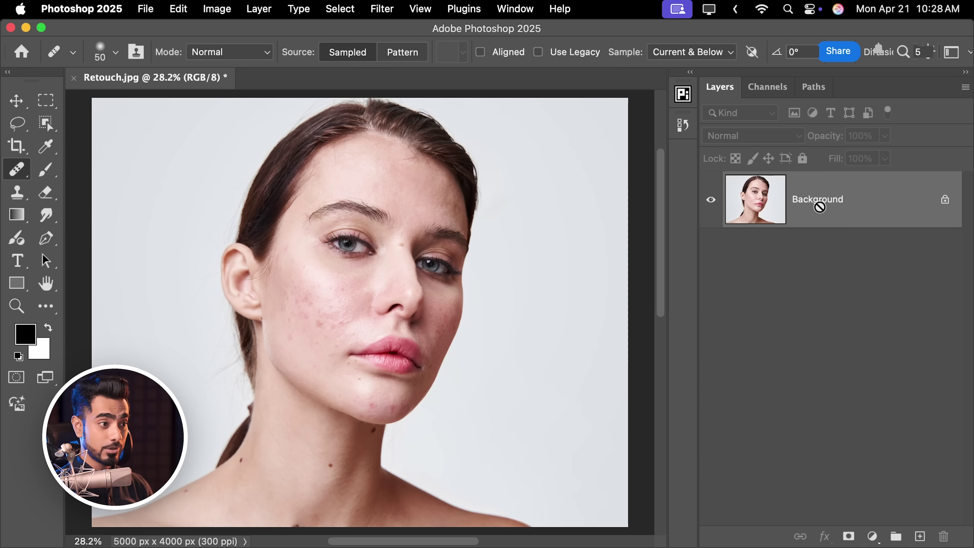
# Duplicate the Background layer of Retouch.jpg and open the Retouch4me Heal filter on the copy.
pyautogui.press('super+j')
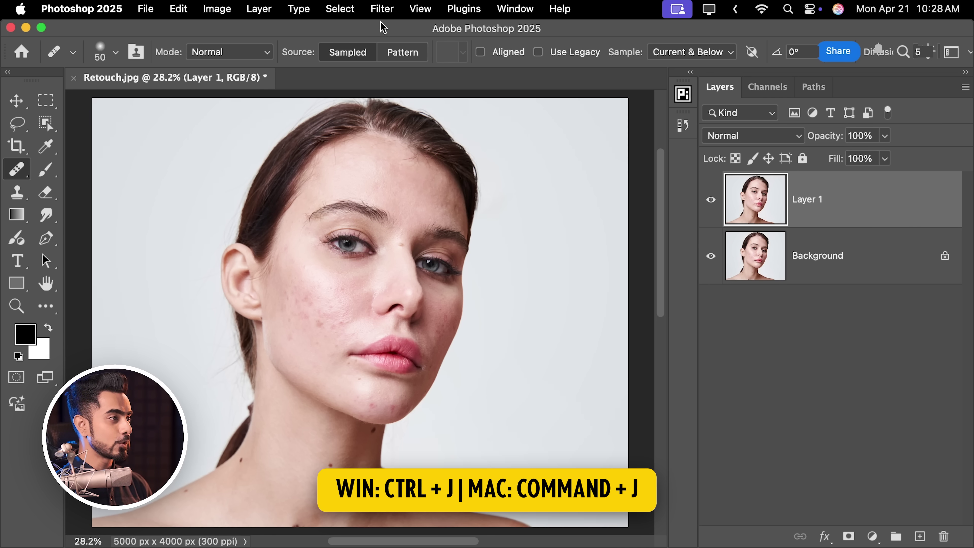
pyautogui.click(381, 9)
pyautogui.moveTo(458, 331)
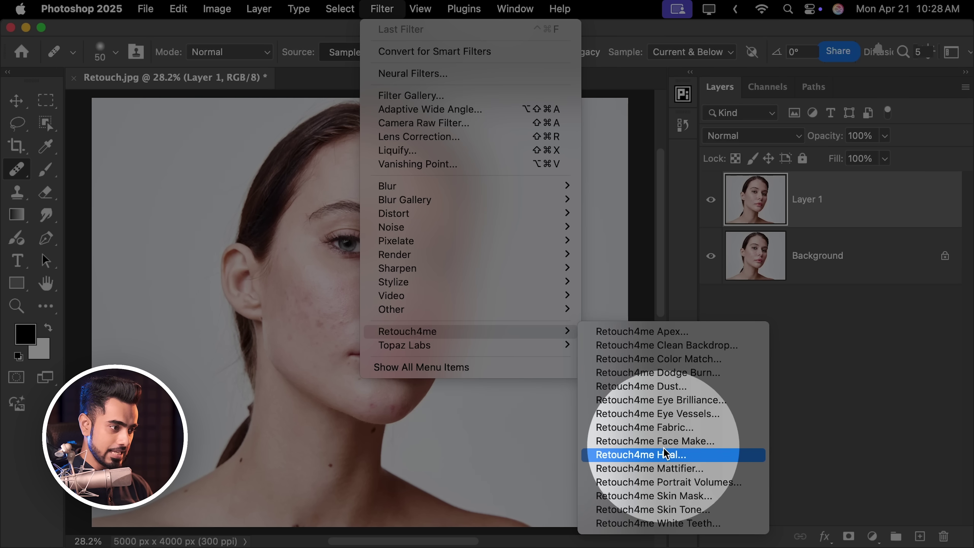
pyautogui.click(667, 455)
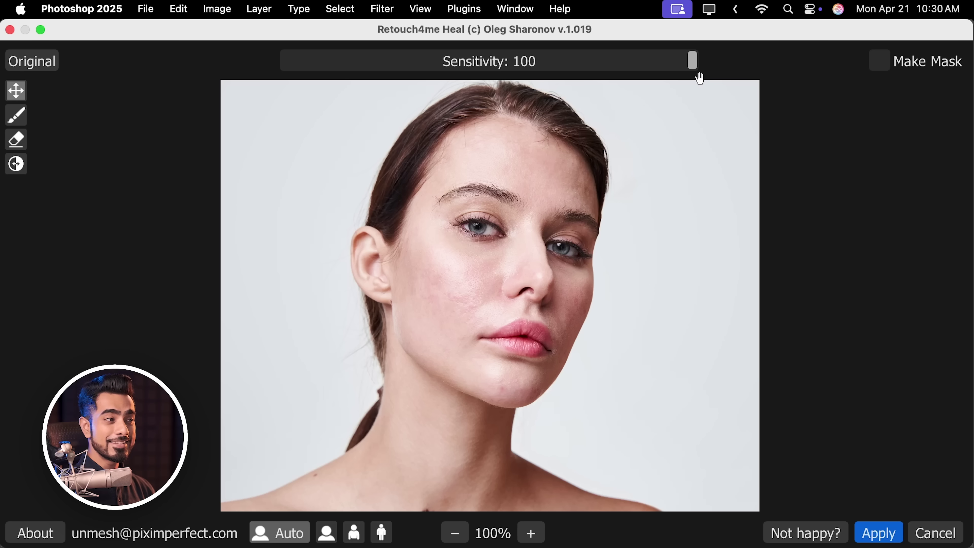
# Apply the healing at sensitivity 100 with Make Mask enabled, and compare the cheek's skin before and after.
pyautogui.moveTo(688, 63)
pyautogui.mouseDown()
pyautogui.moveTo(511, 71)
pyautogui.moveTo(501, 63)
pyautogui.moveTo(578, 65)
pyautogui.moveTo(597, 75)
pyautogui.mouseUp()
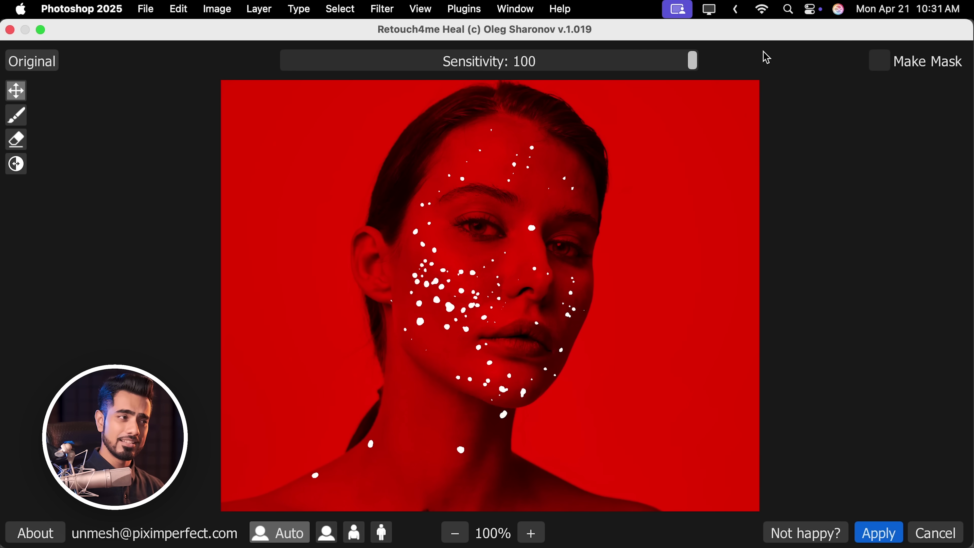
pyautogui.moveTo(765, 58); pyautogui.dragTo(766, 58)
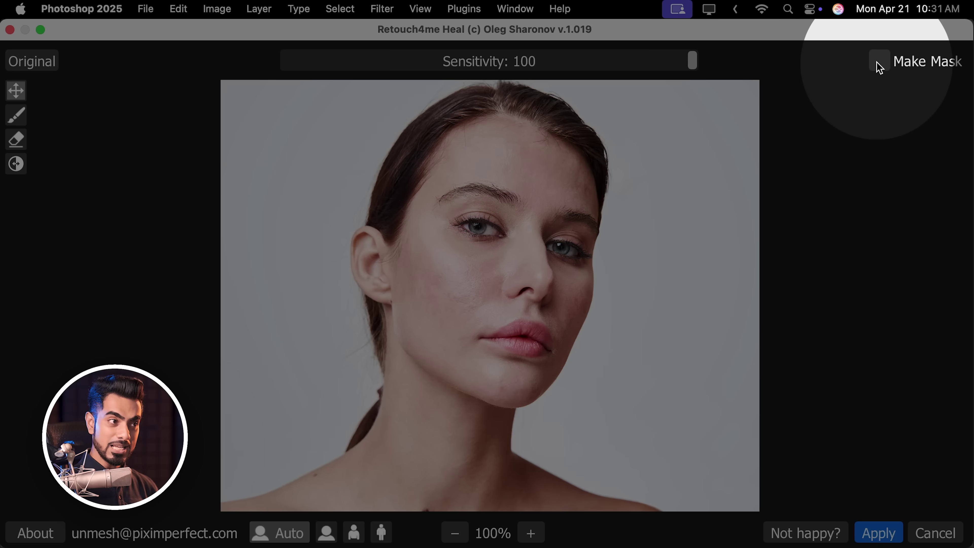
pyautogui.click(878, 61)
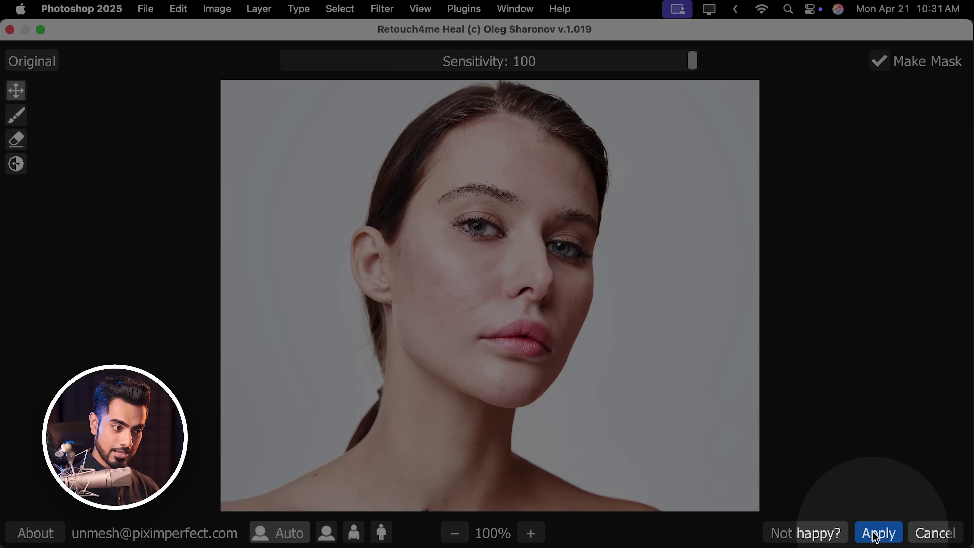
pyautogui.click(875, 537)
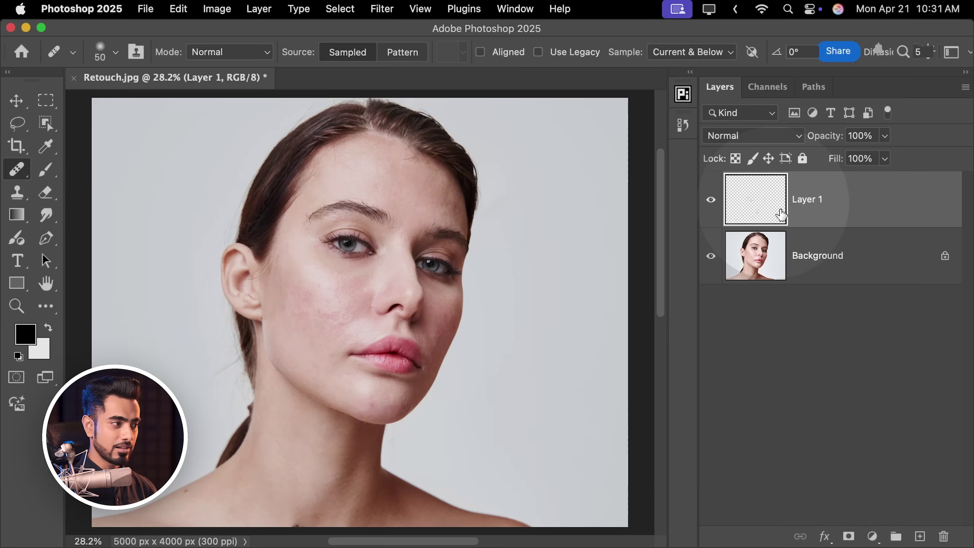
pyautogui.scroll(5, 315, 315)
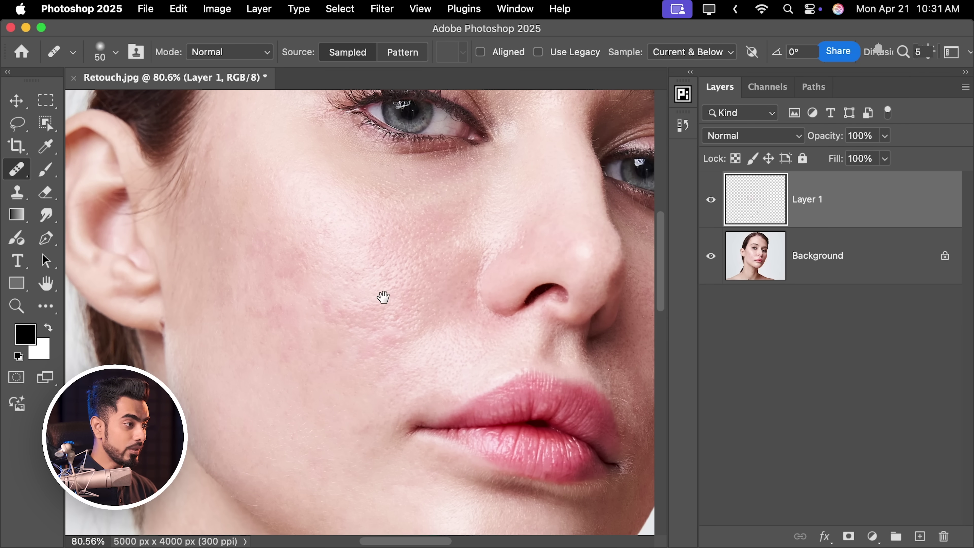
pyautogui.click(711, 202)
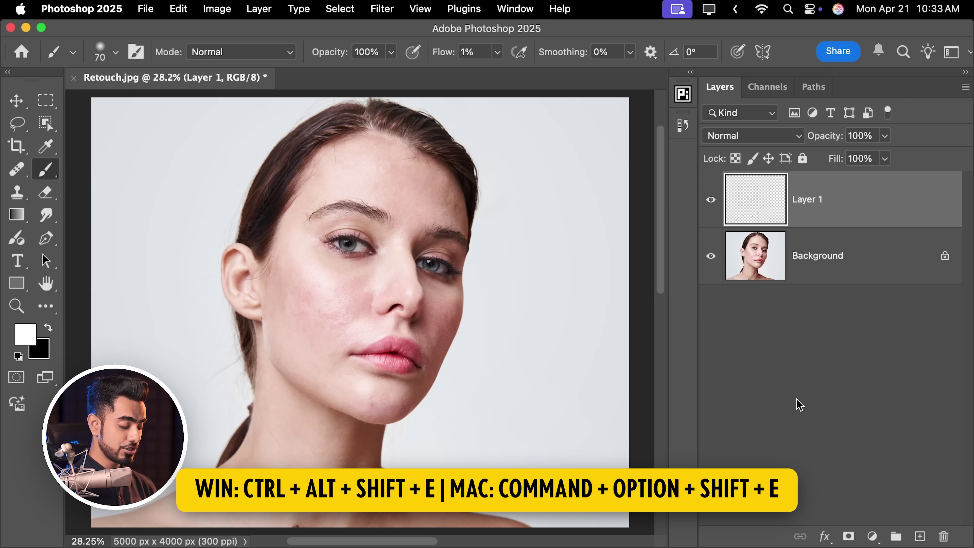
# Merge all visible layers into a new top layer and open the Retouch4me Dodge Burn filter on it.
pyautogui.press('super+alt+shift+e')
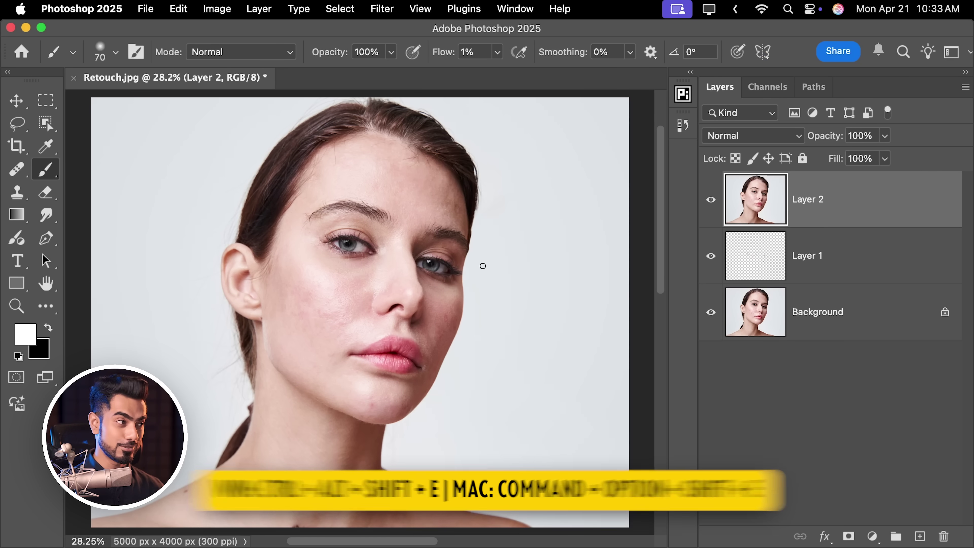
pyautogui.click(381, 9)
pyautogui.moveTo(445, 333)
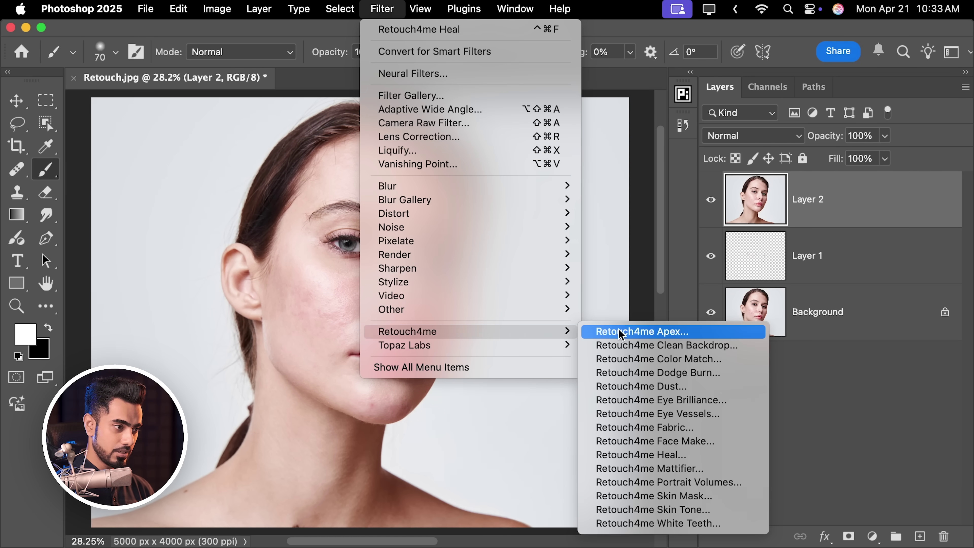
pyautogui.click(658, 372)
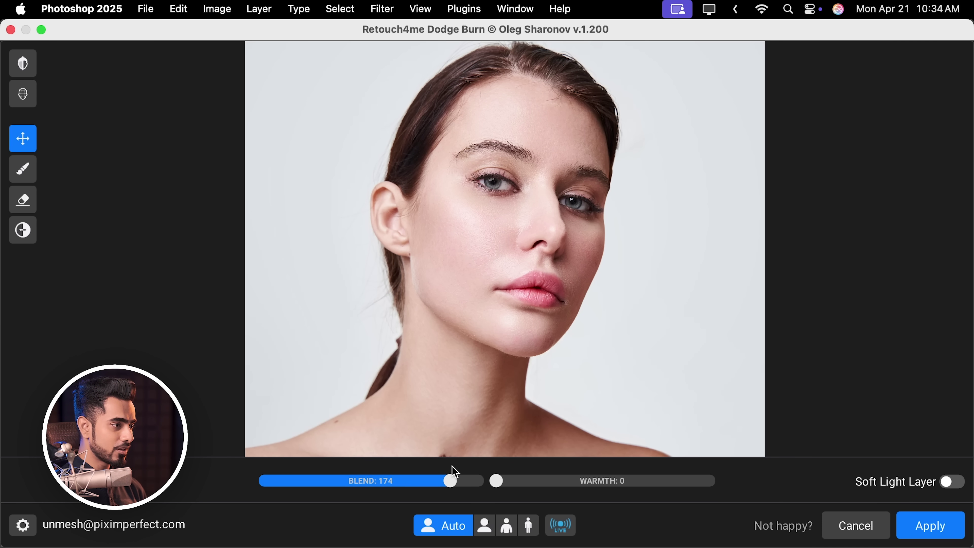
# Apply the Dodge Burn filter at blend 132 with the Soft Light Layer option enabled.
pyautogui.moveTo(264, 481); pyautogui.dragTo(453, 481)
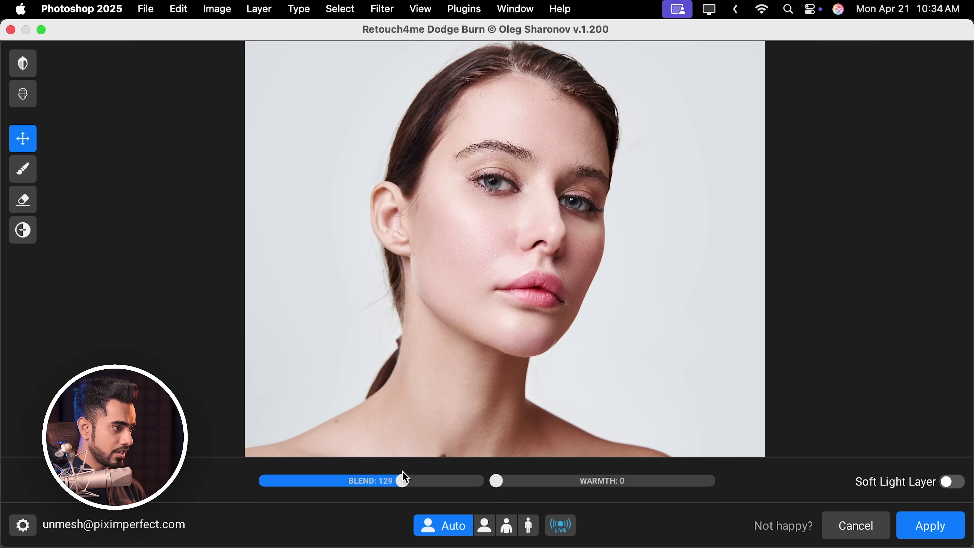
pyautogui.moveTo(404, 473); pyautogui.dragTo(407, 475)
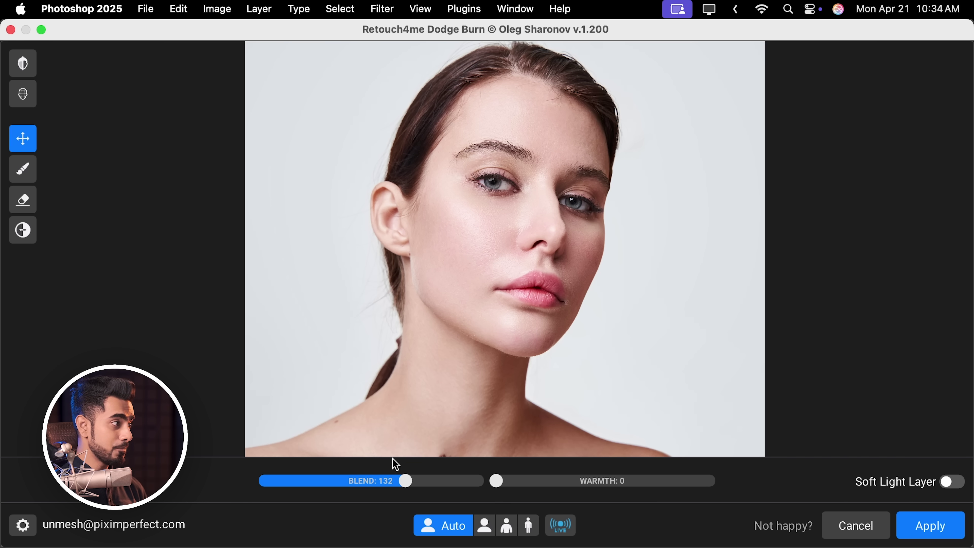
pyautogui.click(23, 100)
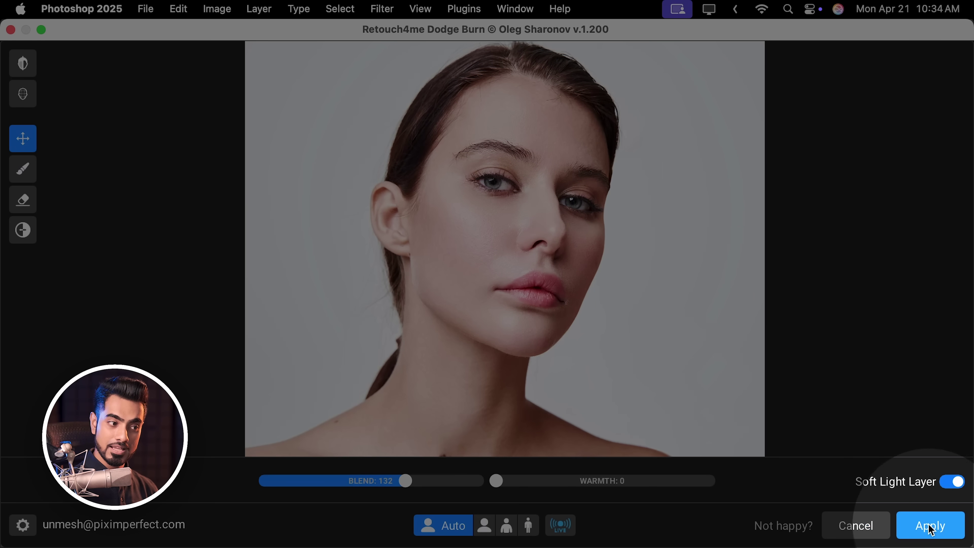
pyautogui.click(921, 522)
# Set Layer 2's blend mode to Soft Light and inspect the evened-out skin on the face.
pyautogui.scroll(4, 407, 304)
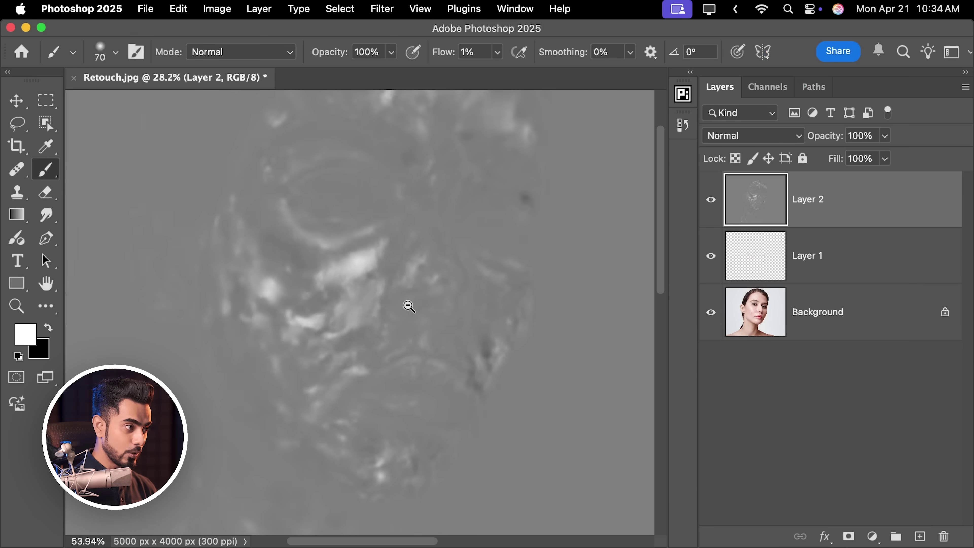
pyautogui.scroll(3, 446, 310)
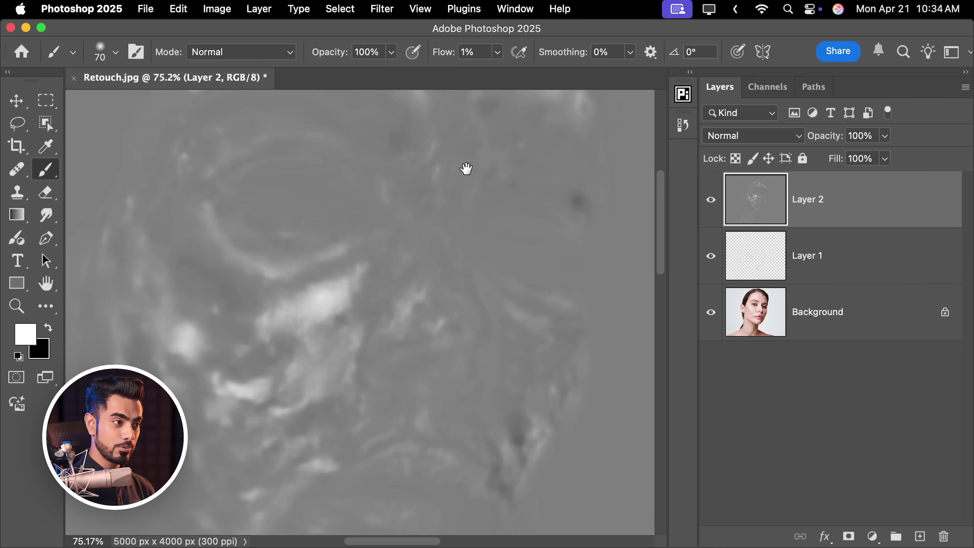
pyautogui.click(760, 137)
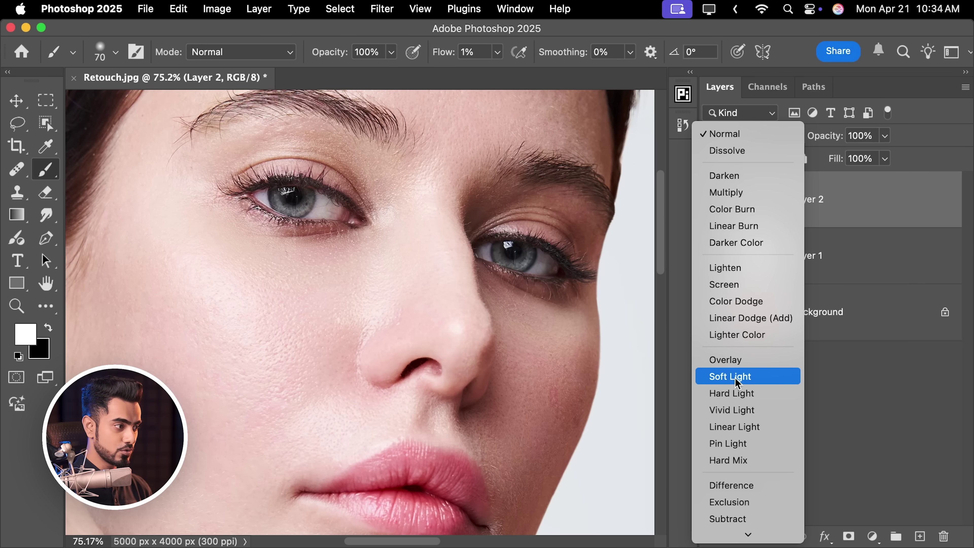
pyautogui.click(720, 375)
pyautogui.scroll(-3, 446, 331)
pyautogui.scroll(1, 419, 389)
pyautogui.moveTo(420, 389); pyautogui.dragTo(392, 350)
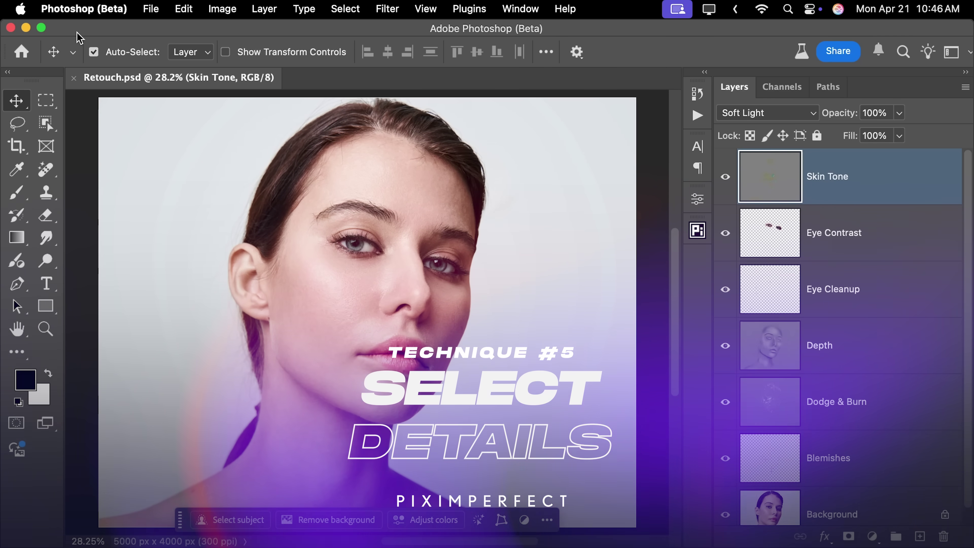
# Select the woman's mouth in Retouch.psd using the Object Selection tool's people detection.
pyautogui.click(46, 124)
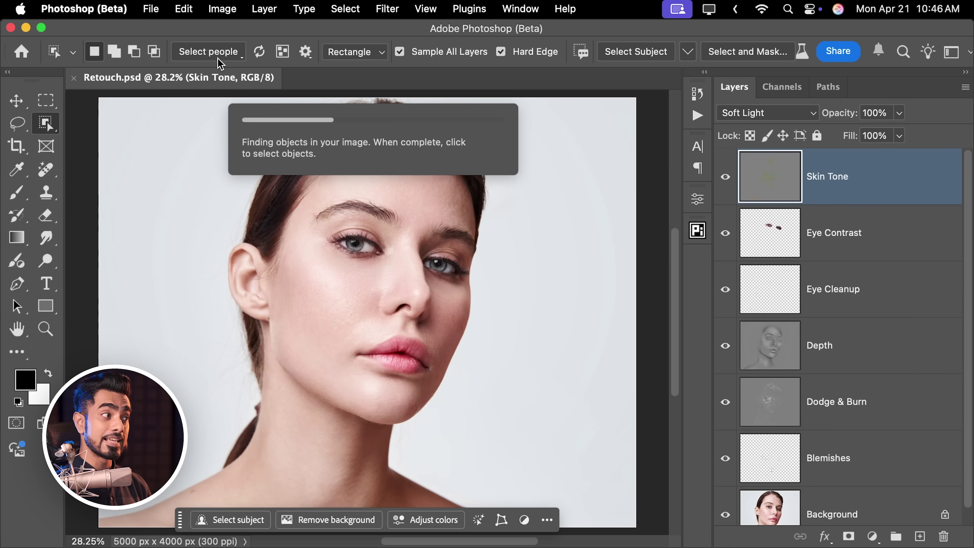
pyautogui.click(225, 52)
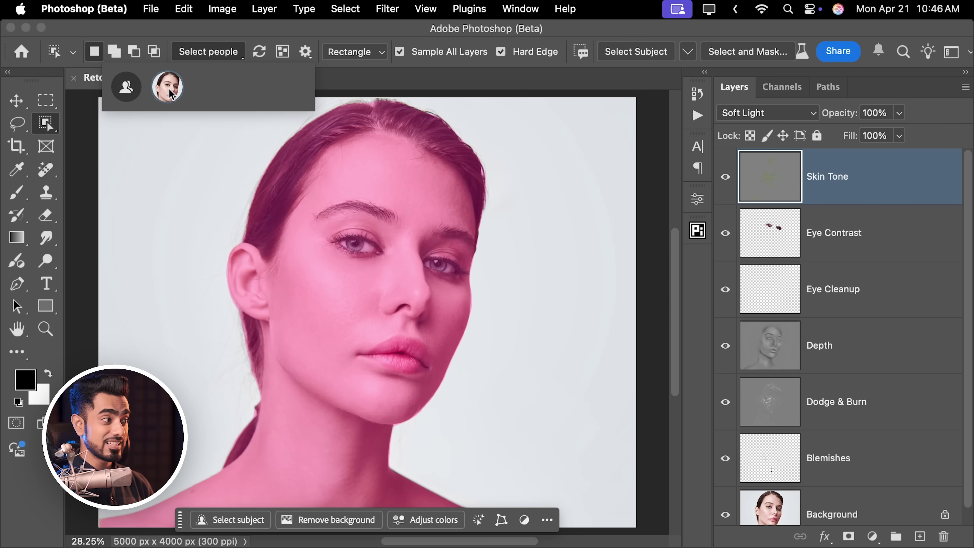
pyautogui.click(175, 94)
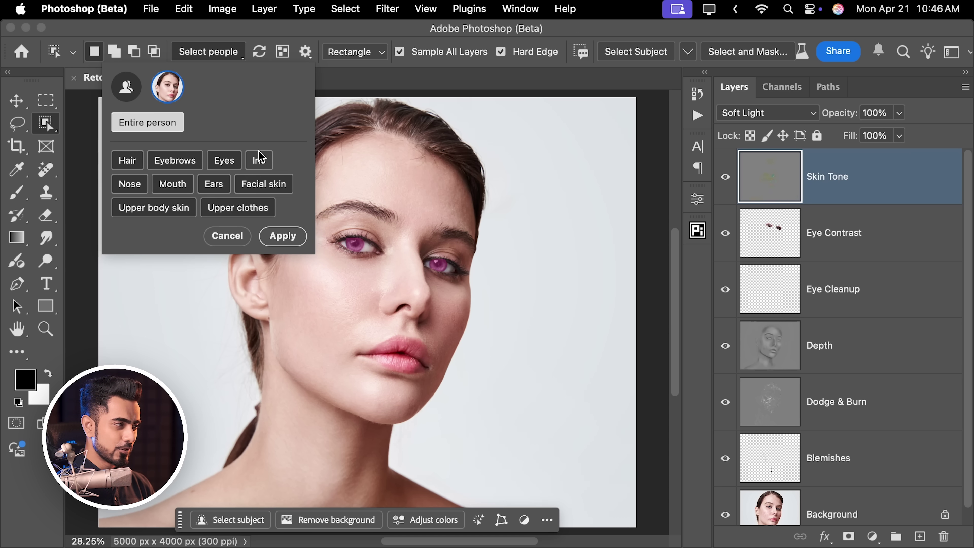
pyautogui.click(283, 236)
pyautogui.moveTo(417, 361); pyautogui.dragTo(442, 354)
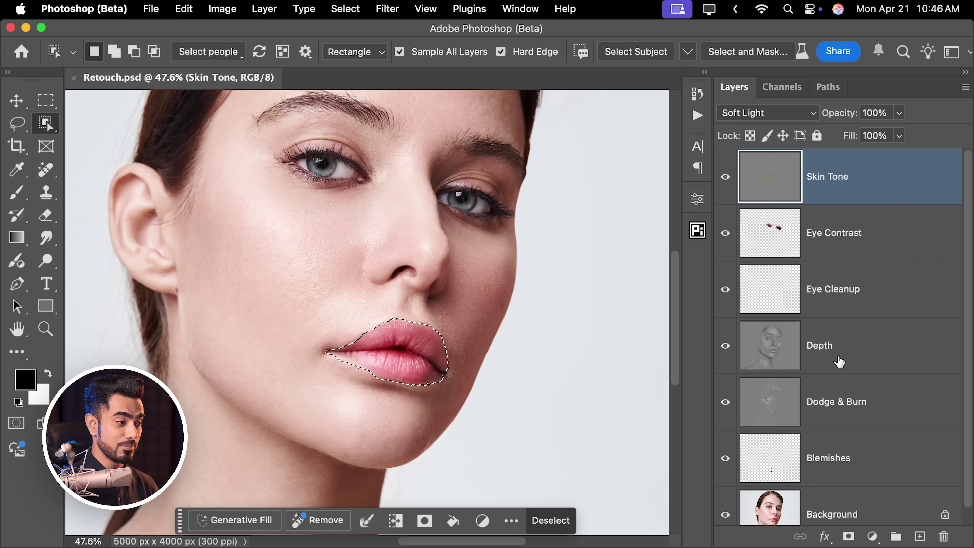
# Recolor the lips vivid magenta with a masked Curves adjustment layer and feather its mask to 6.4 px.
pyautogui.click(872, 536)
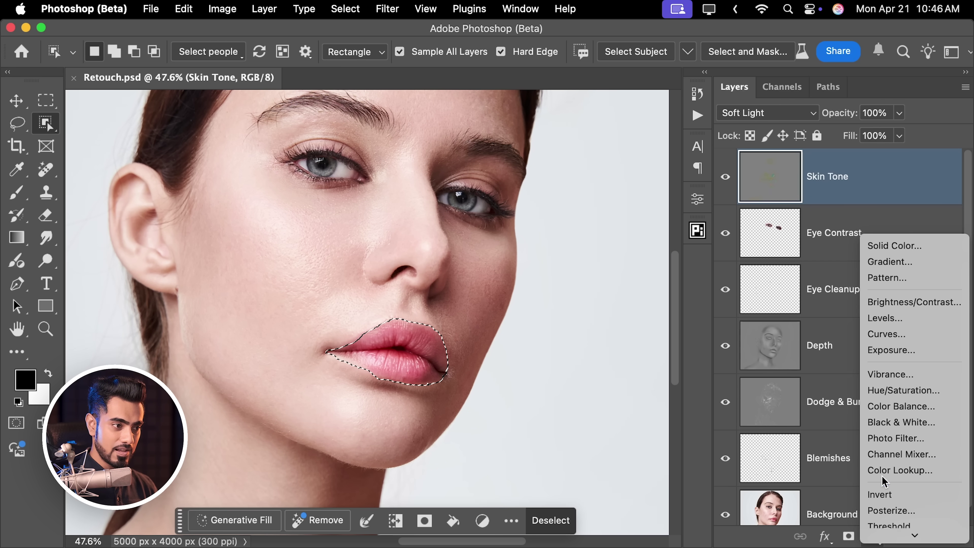
pyautogui.click(902, 334)
pyautogui.moveTo(604, 257); pyautogui.dragTo(609, 275)
pyautogui.moveTo(415, 316); pyautogui.dragTo(385, 326)
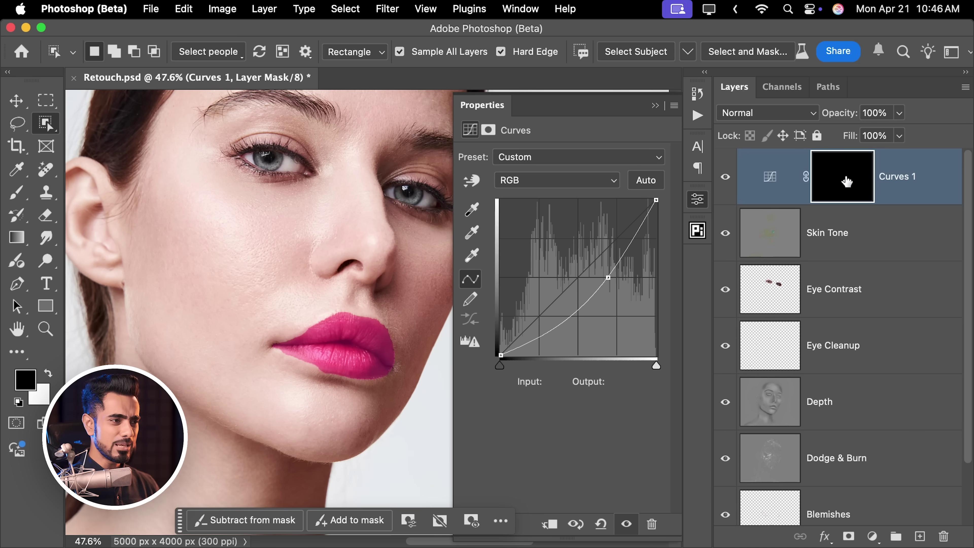
pyautogui.click(845, 183)
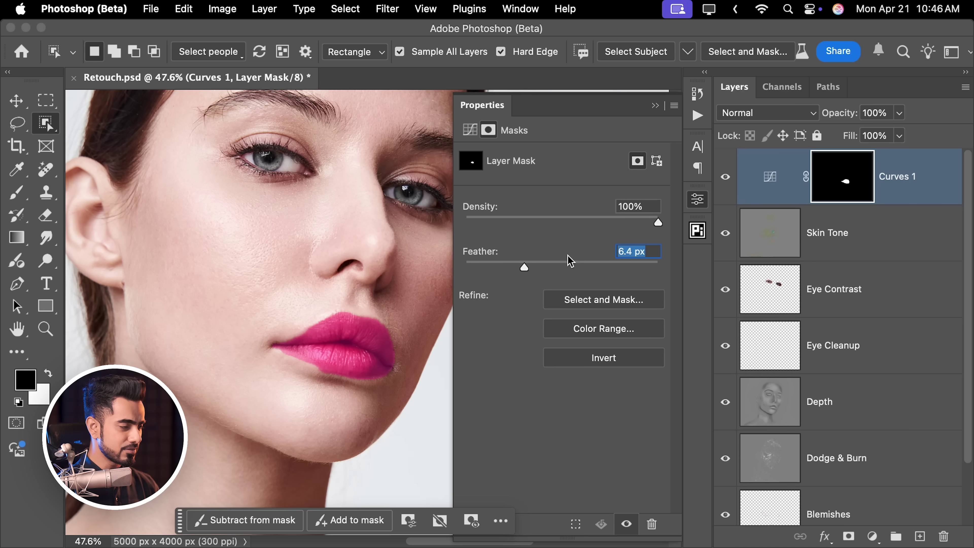
pyautogui.click(17, 102)
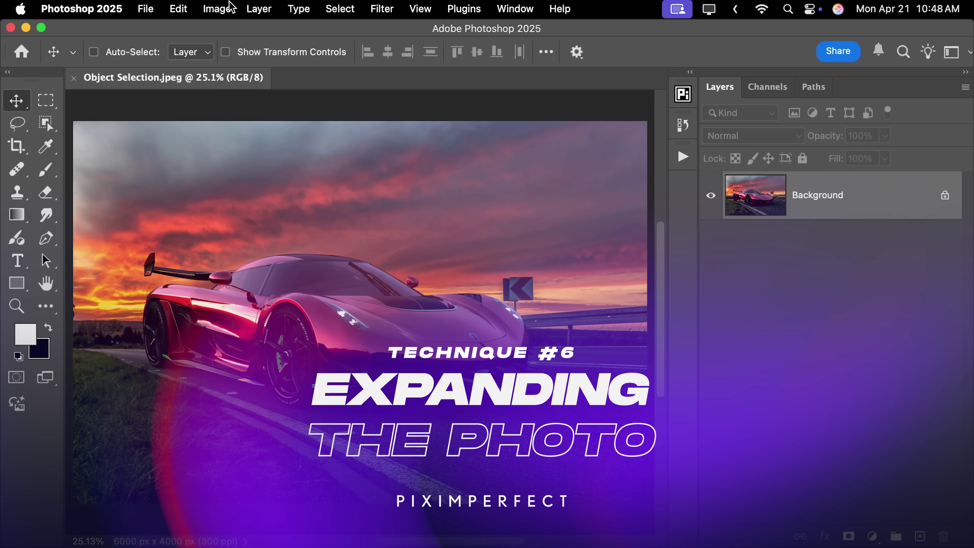
# Activate the Crop tool on Object Selection.jpeg with the 1:1 (Square) ratio.
pyautogui.scroll(-5, 396, 268)
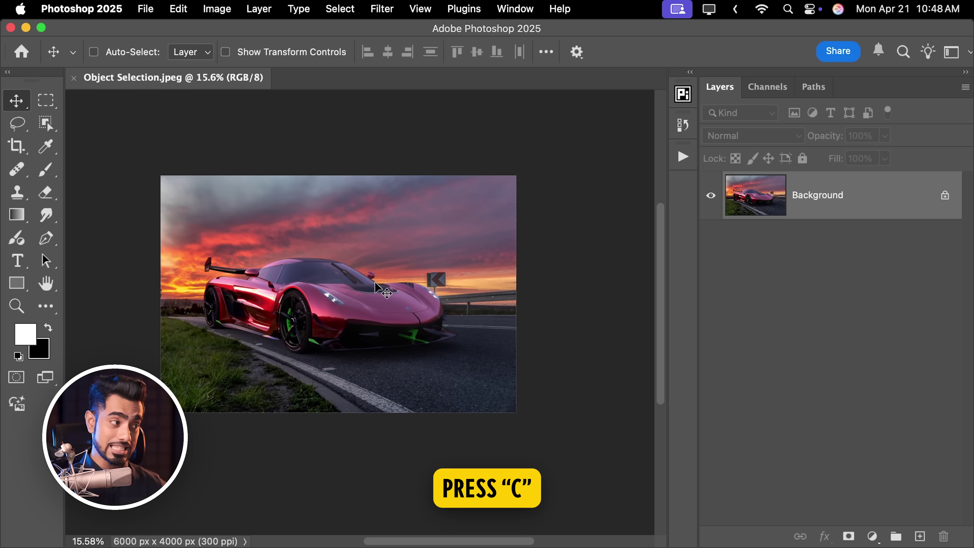
pyautogui.press('c')
pyautogui.click(127, 51)
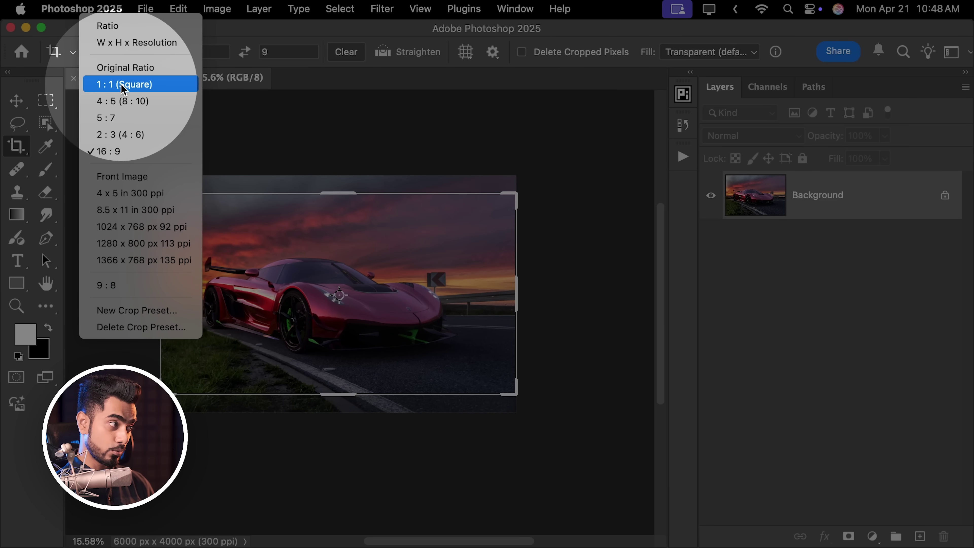
pyautogui.click(122, 82)
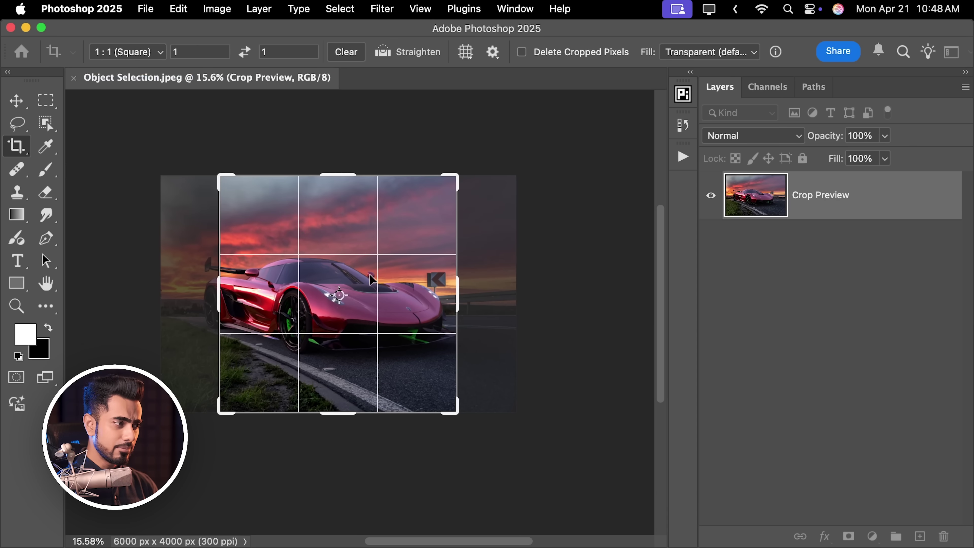
# Extend the car photo's crop above and below to a 6000 x 6000 px square with transparent fill.
pyautogui.moveTo(399, 270); pyautogui.dragTo(388, 276)
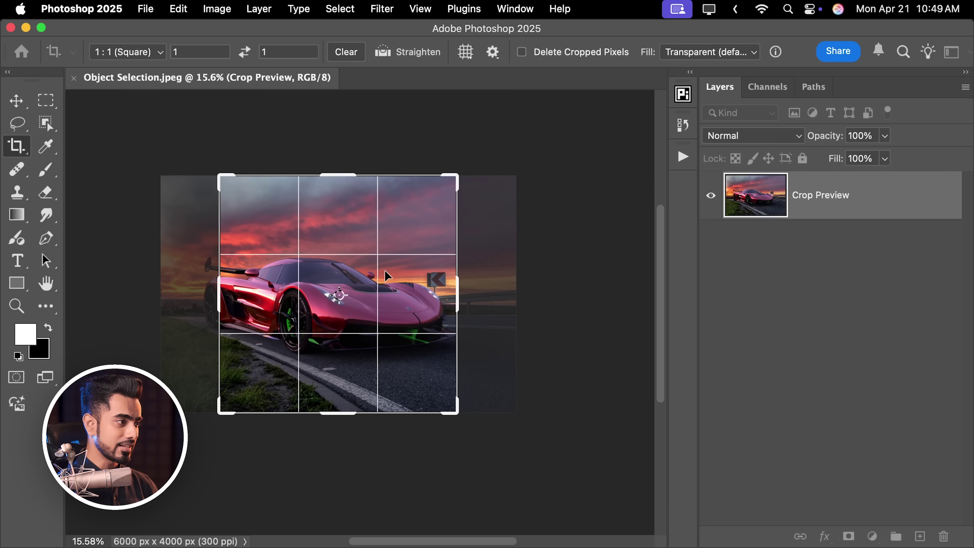
pyautogui.moveTo(451, 173); pyautogui.dragTo(516, 115)
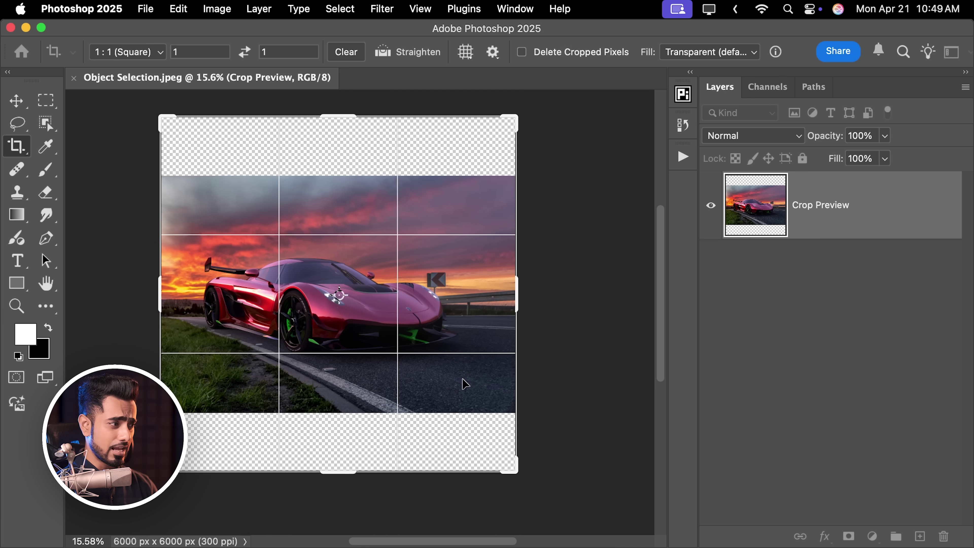
pyautogui.press('Return')
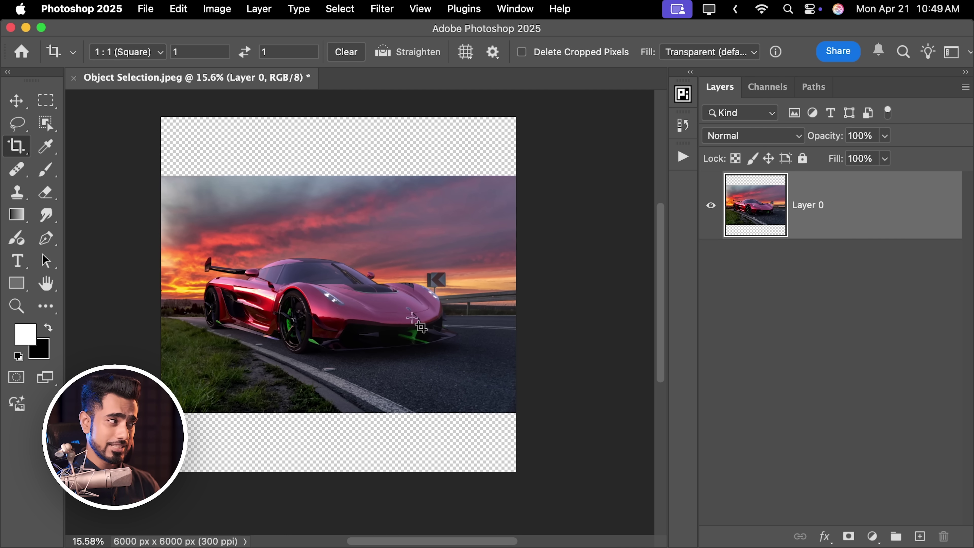
# Try filling the transparent strip below the road with Content-Aware Fill.
pyautogui.click(46, 100)
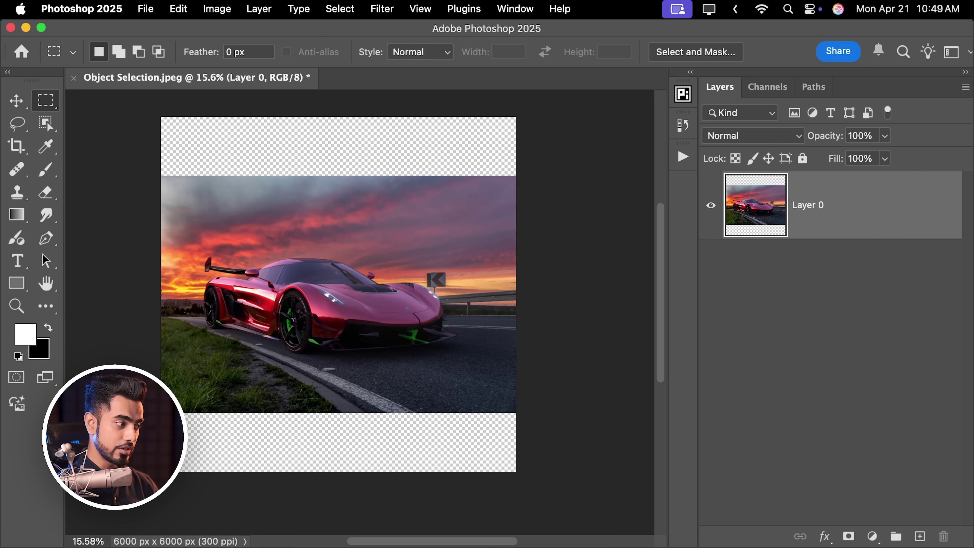
pyautogui.moveTo(162, 410); pyautogui.dragTo(567, 518)
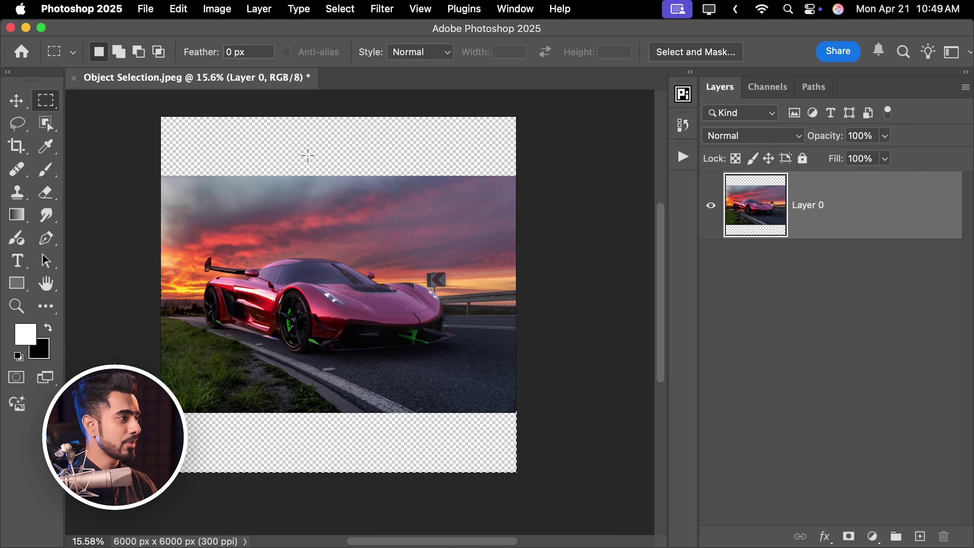
pyautogui.click(183, 13)
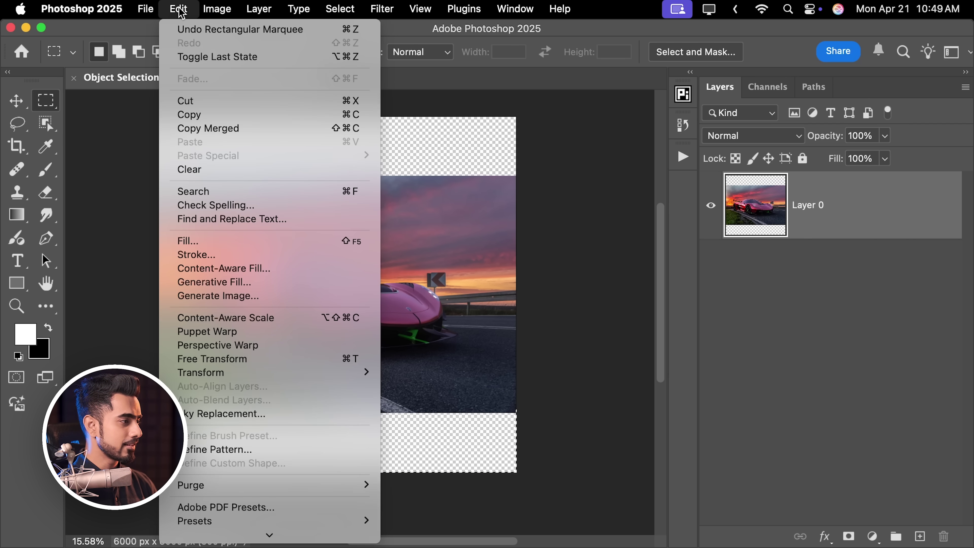
pyautogui.click(230, 272)
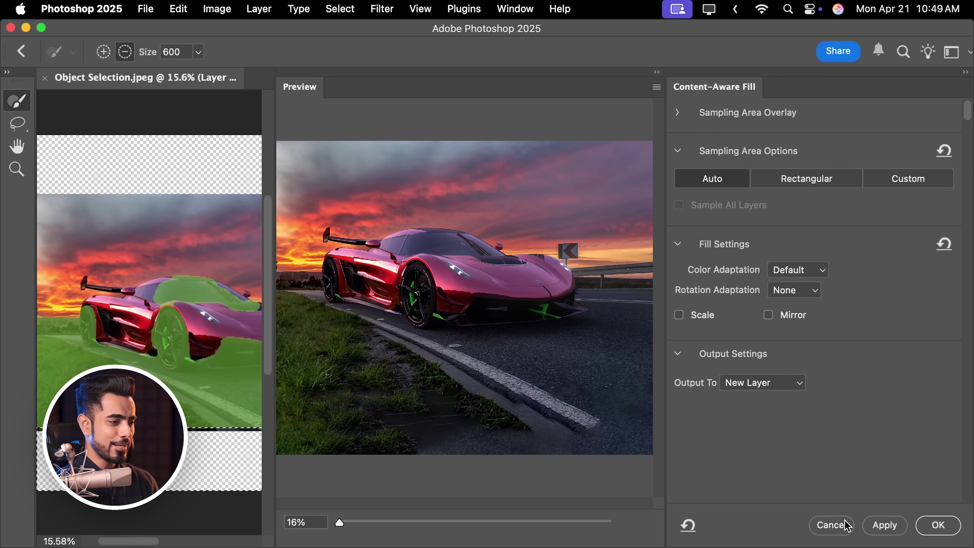
pyautogui.click(834, 530)
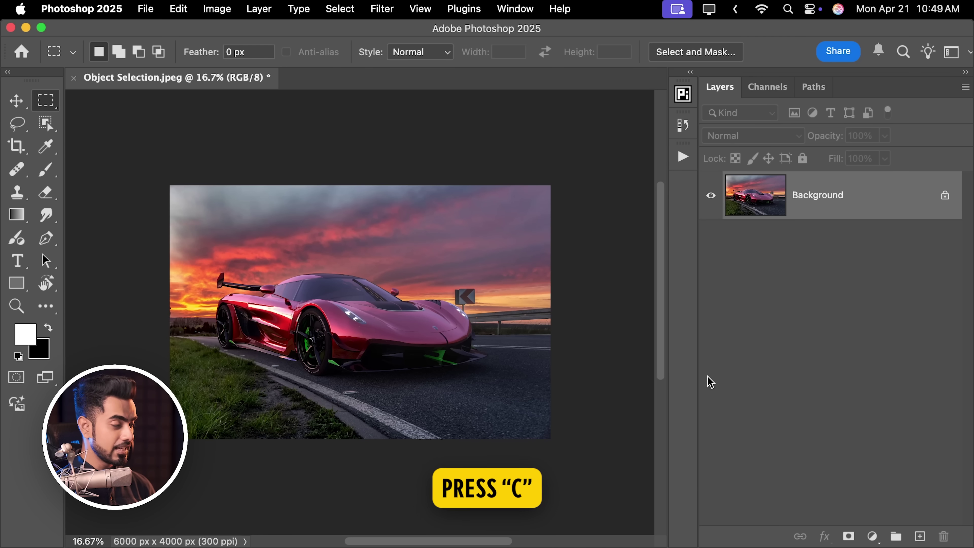
# Expand the car photo to a 6000 x 6000 px square with Generative Expand, leaving the prompt empty.
pyautogui.press('c')
pyautogui.moveTo(483, 189); pyautogui.dragTo(551, 122)
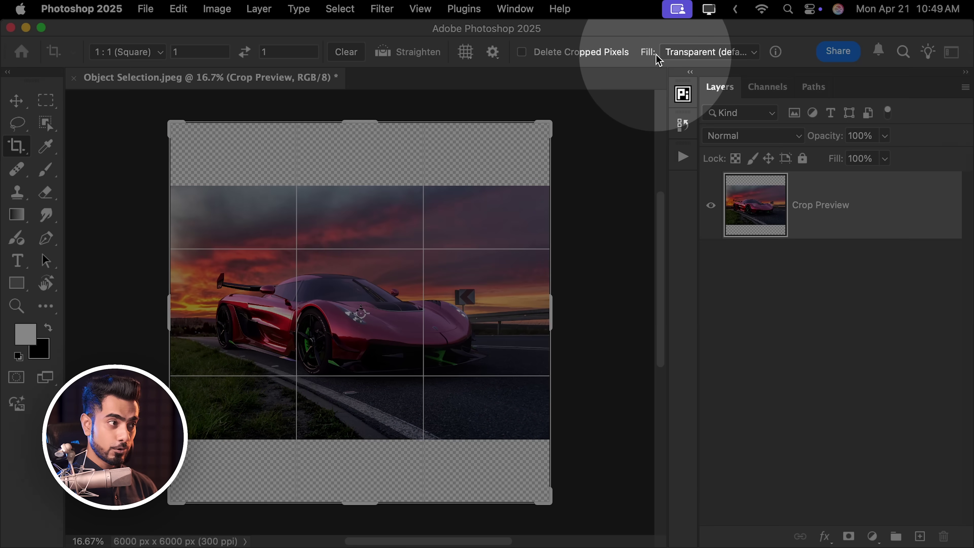
pyautogui.click(661, 54)
pyautogui.click(700, 66)
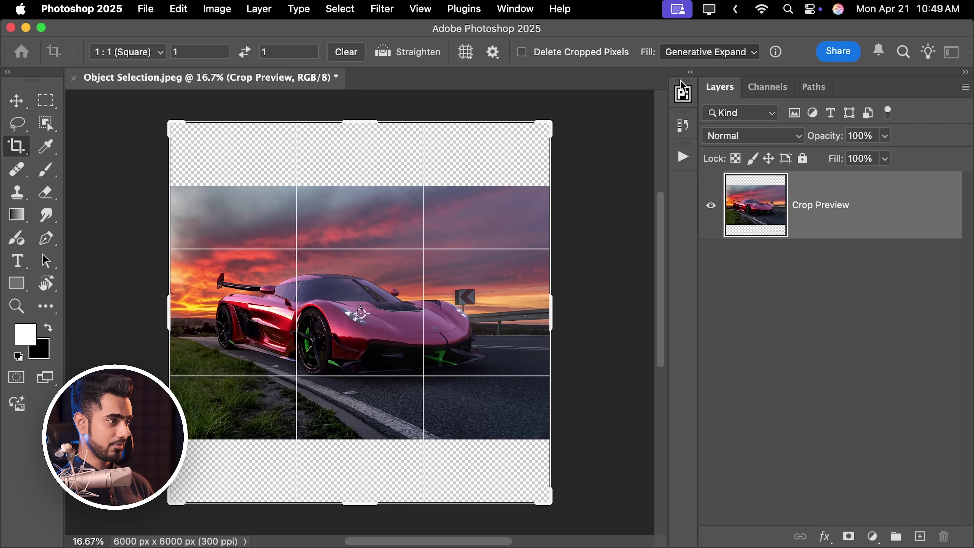
pyautogui.press('Return')
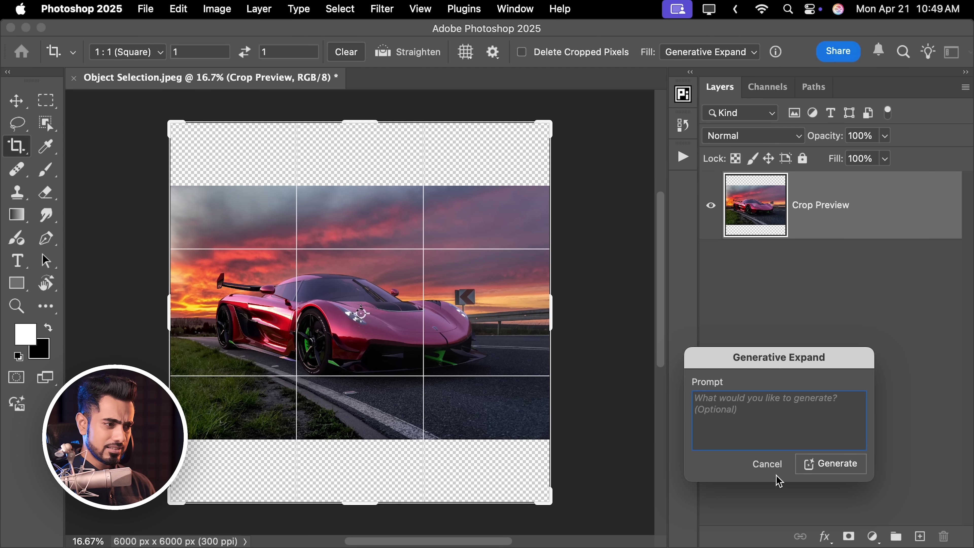
pyautogui.click(834, 469)
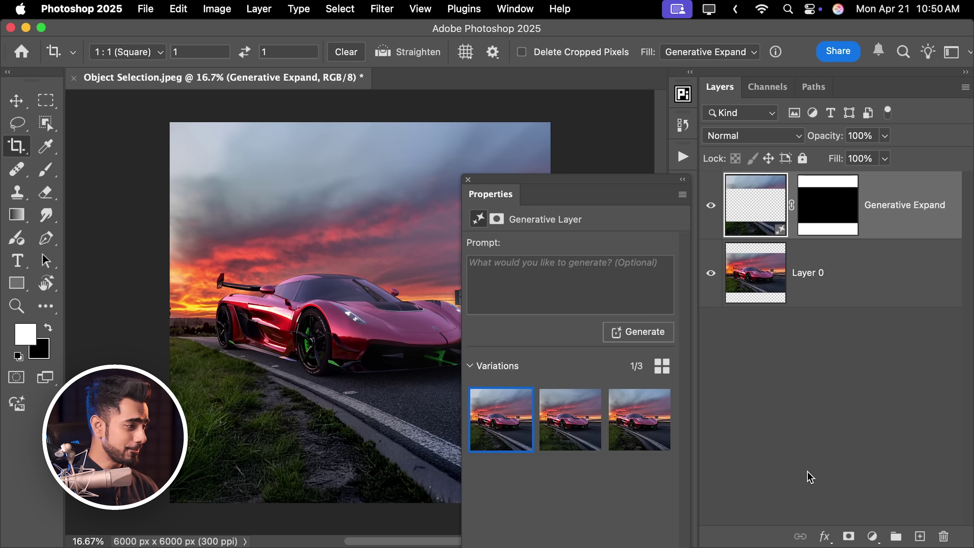
# Compare the generated variations of the expanded photo and choose the second one.
pyautogui.moveTo(337, 284); pyautogui.dragTo(264, 283)
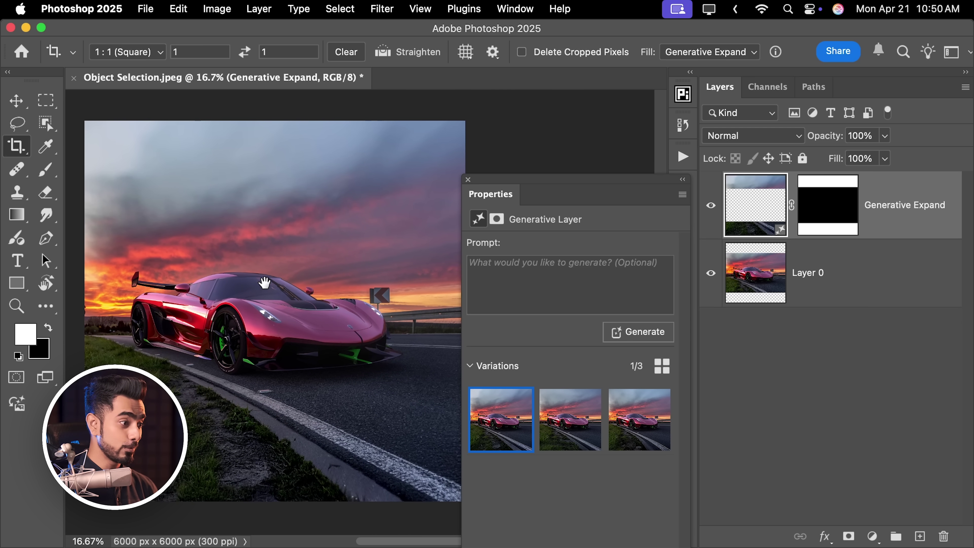
pyautogui.click(561, 422)
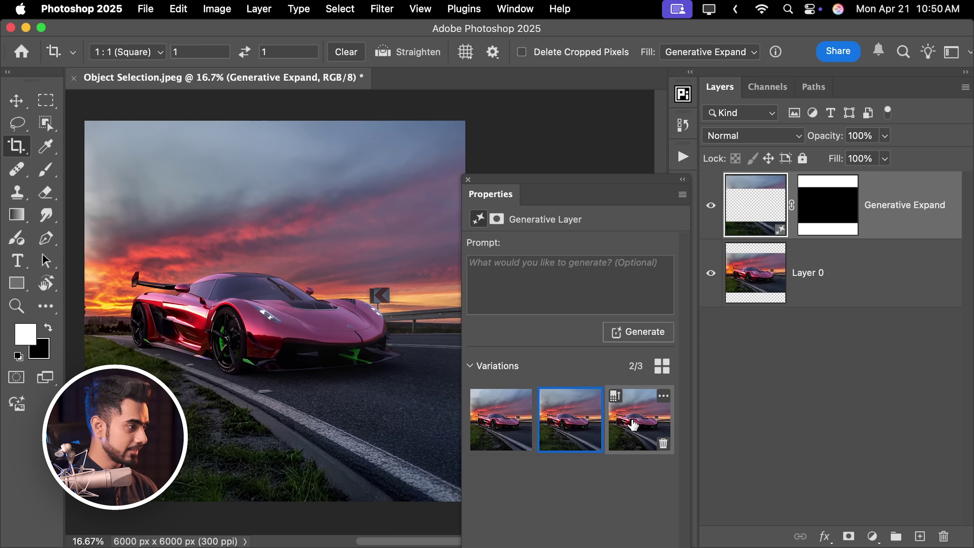
pyautogui.click(633, 423)
pyautogui.click(579, 429)
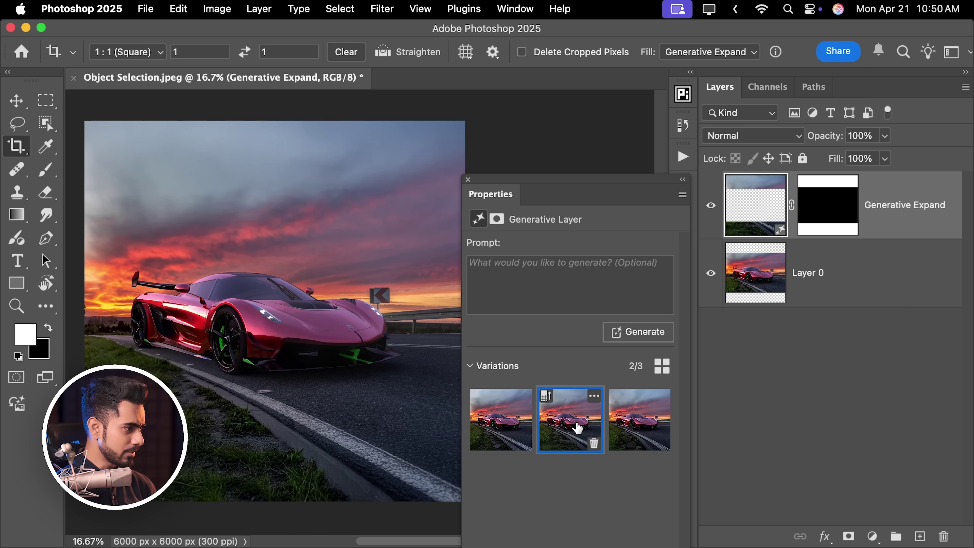
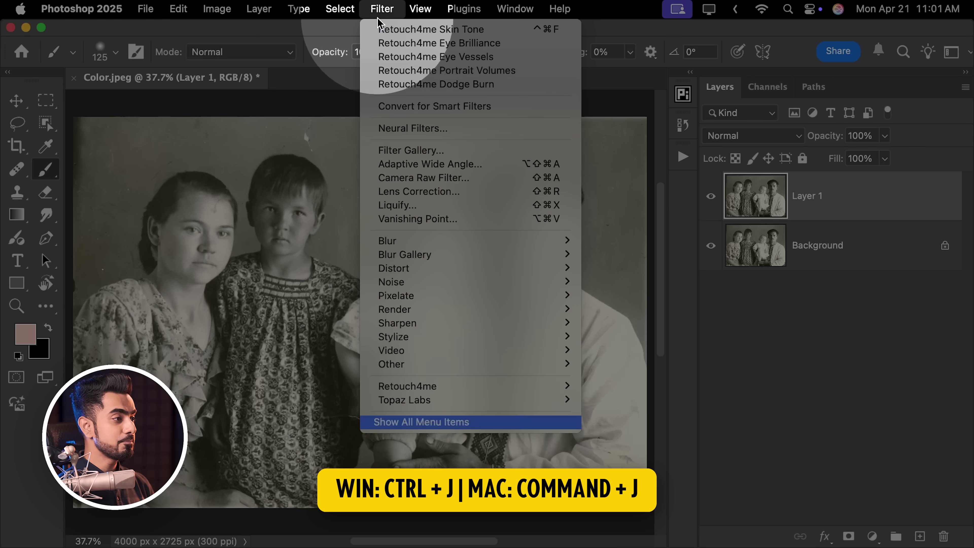
# Colorize the old family photo with the Colorize Neural Filter using automatic color and current layer output, and clear the selection.
pyautogui.click(408, 127)
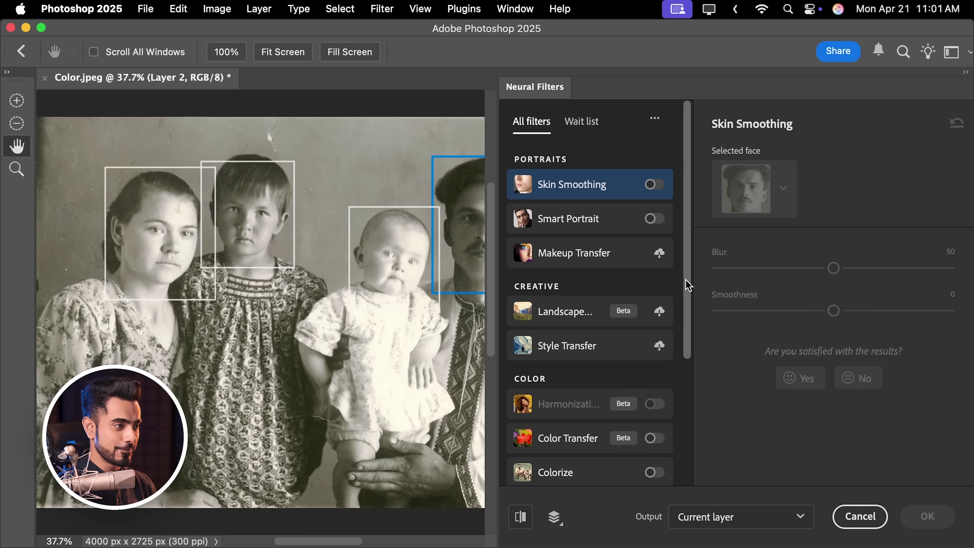
pyautogui.moveTo(685, 285); pyautogui.dragTo(684, 354)
pyautogui.click(654, 356)
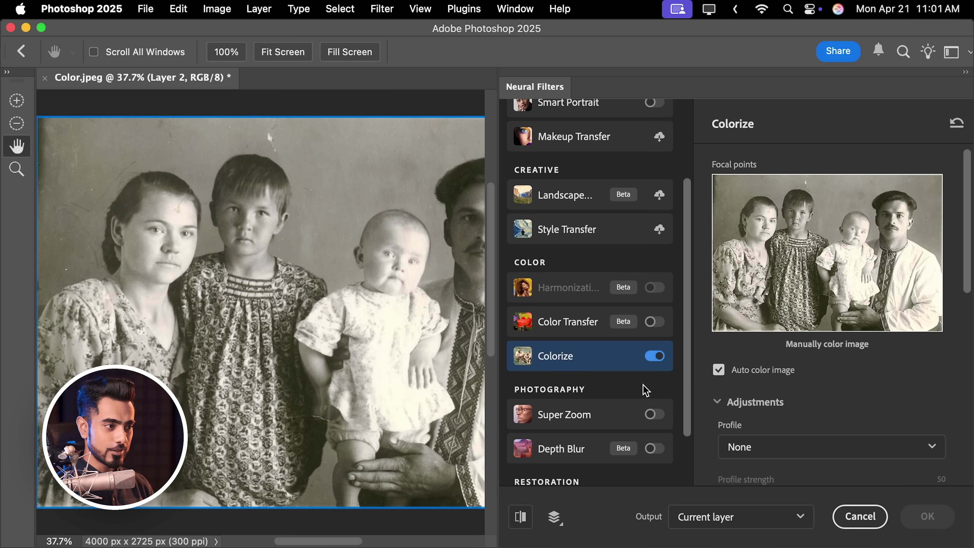
pyautogui.hscroll(6, 353, 288)
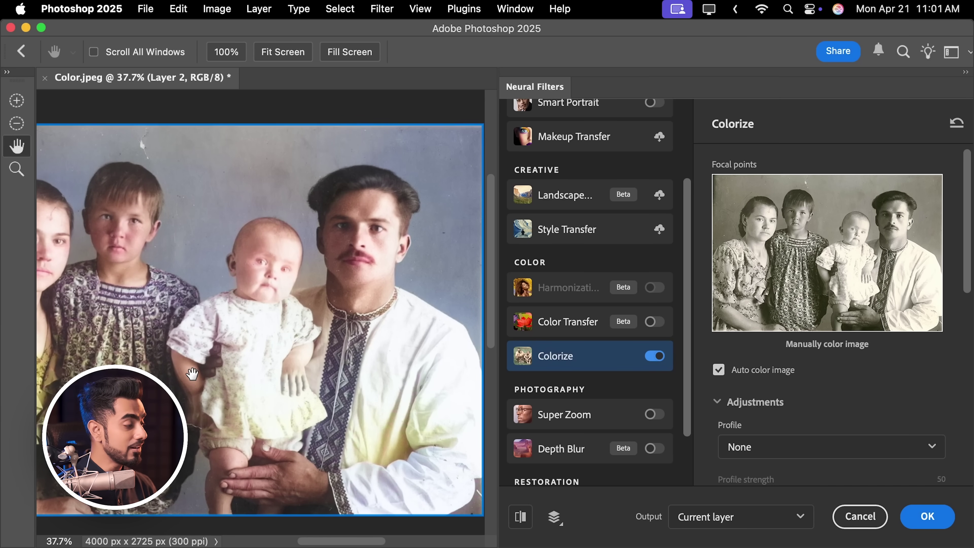
pyautogui.hscroll(-5, 314, 372)
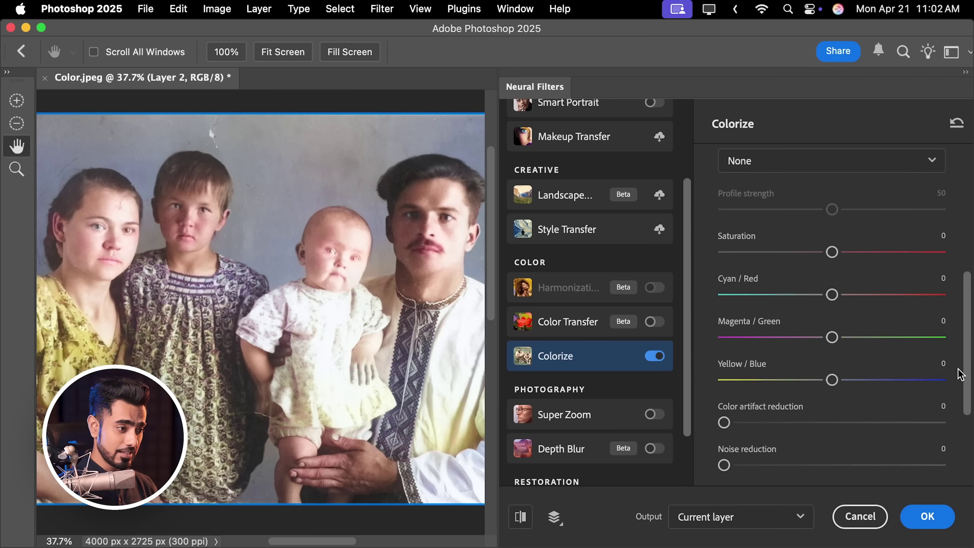
pyautogui.scroll(-5, 957, 413)
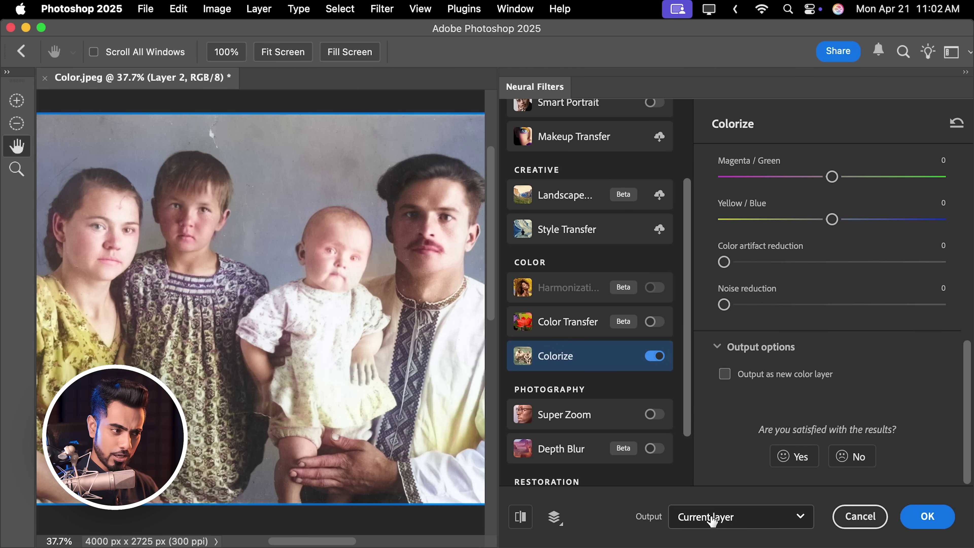
pyautogui.click(925, 518)
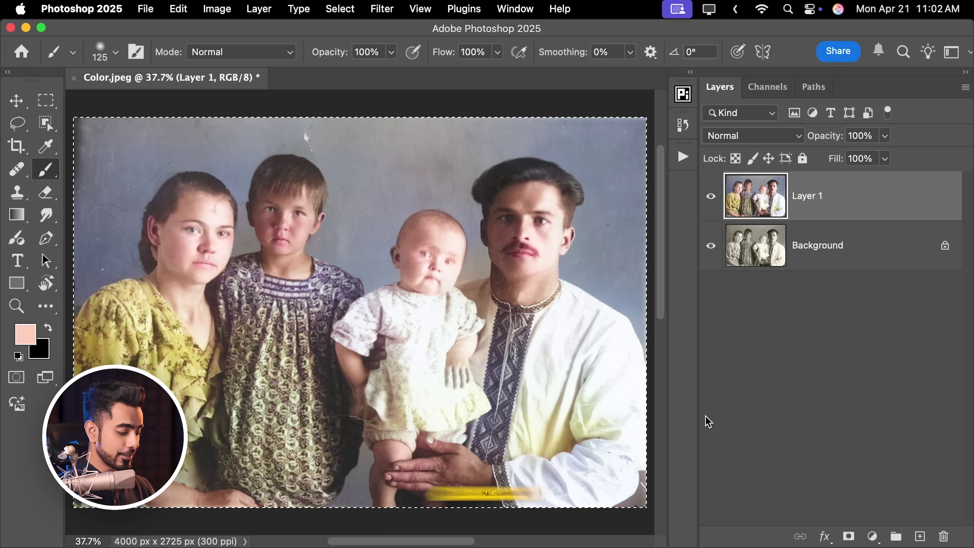
pyautogui.press('super+d')
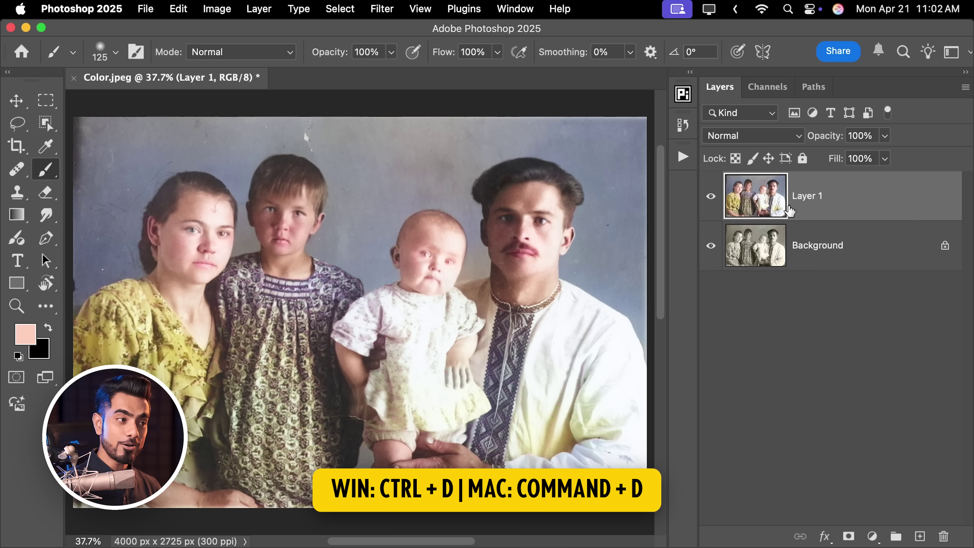
# Add an empty layer above the colorized photo and set its blend mode to Color.
pyautogui.click(920, 537)
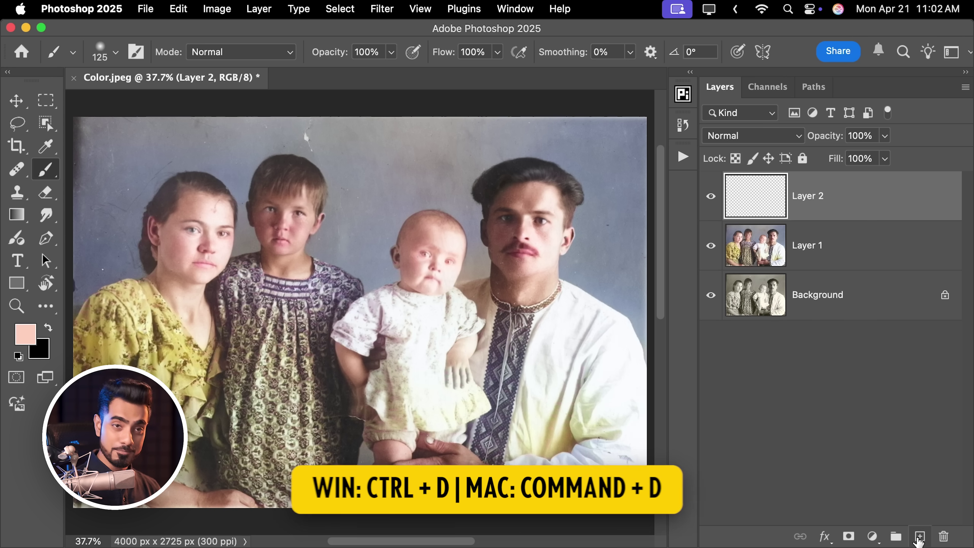
pyautogui.click(753, 138)
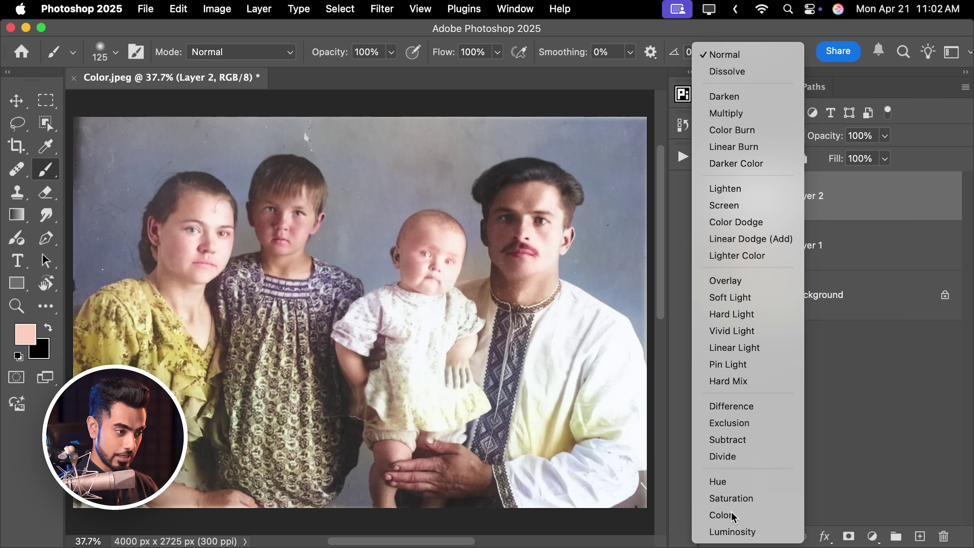
pyautogui.click(730, 515)
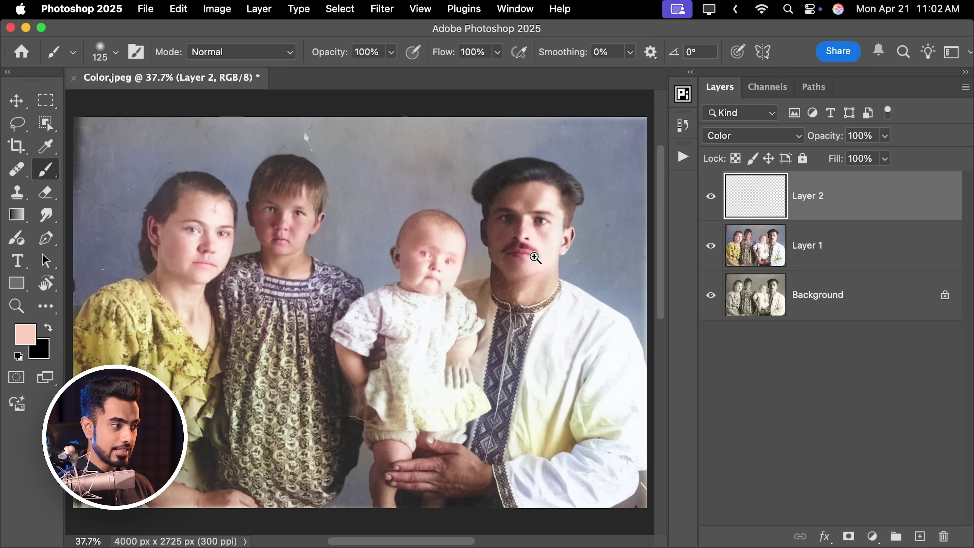
# Recolor the man's reddish moustache on the Color layer with a 50 to 60 px brush, using tones sampled from his face.
pyautogui.moveTo(535, 257); pyautogui.dragTo(543, 293)
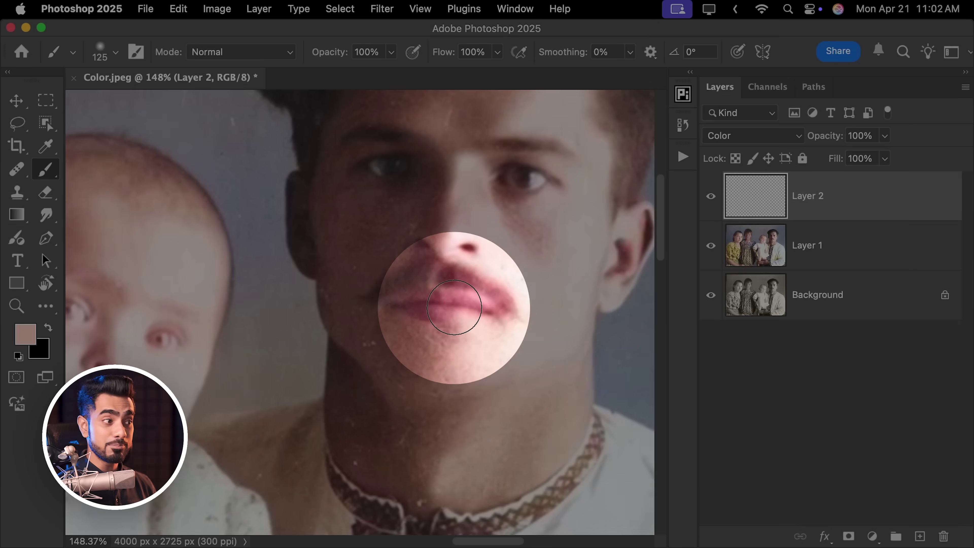
pyautogui.press('[')
pyautogui.press('[')
pyautogui.press('[')
pyautogui.press('[')
pyautogui.press('[')
pyautogui.press('[')
pyautogui.keyDown('alt'); pyautogui.click(446, 337); pyautogui.keyUp('alt')
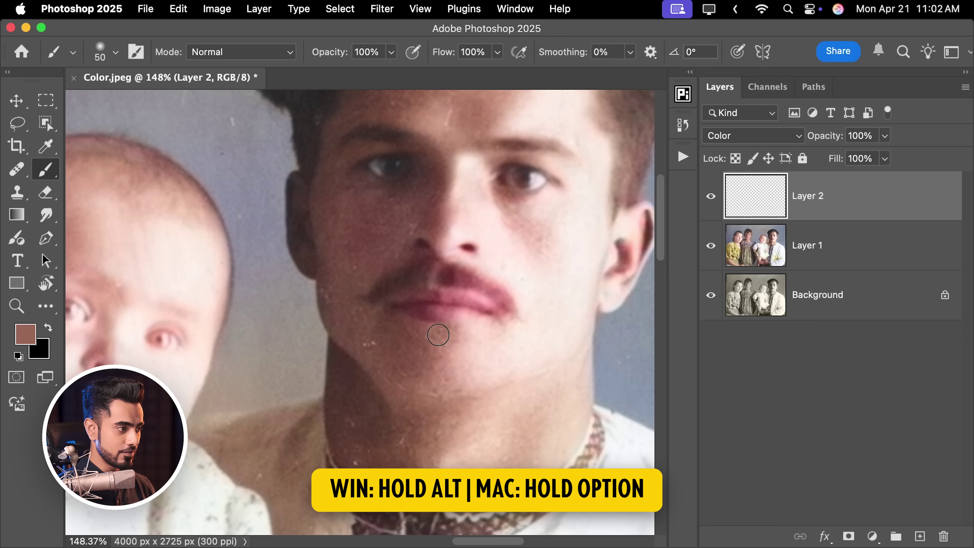
pyautogui.scroll(1, 466, 283)
pyautogui.hscroll(1, 466, 283)
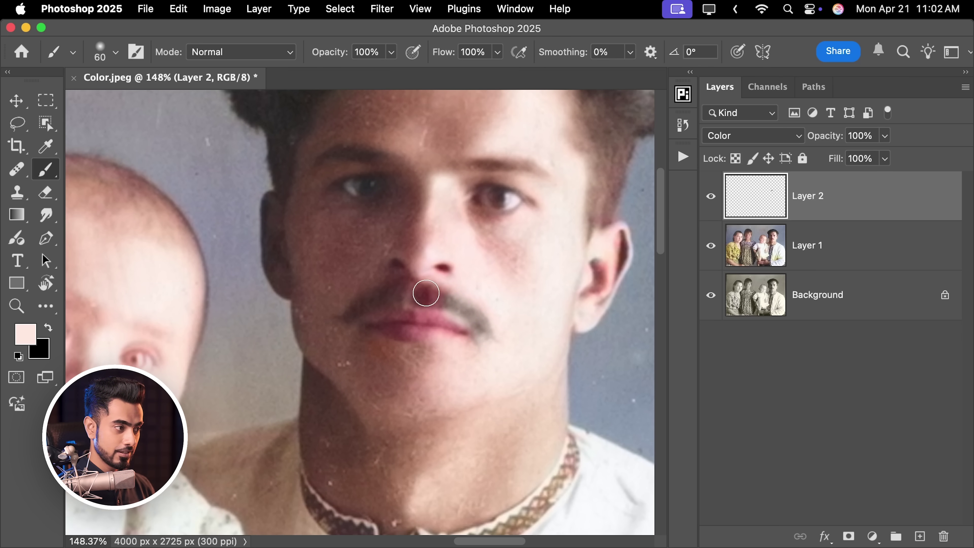
pyautogui.keyDown('alt'); pyautogui.click(372, 274); pyautogui.keyUp('alt')
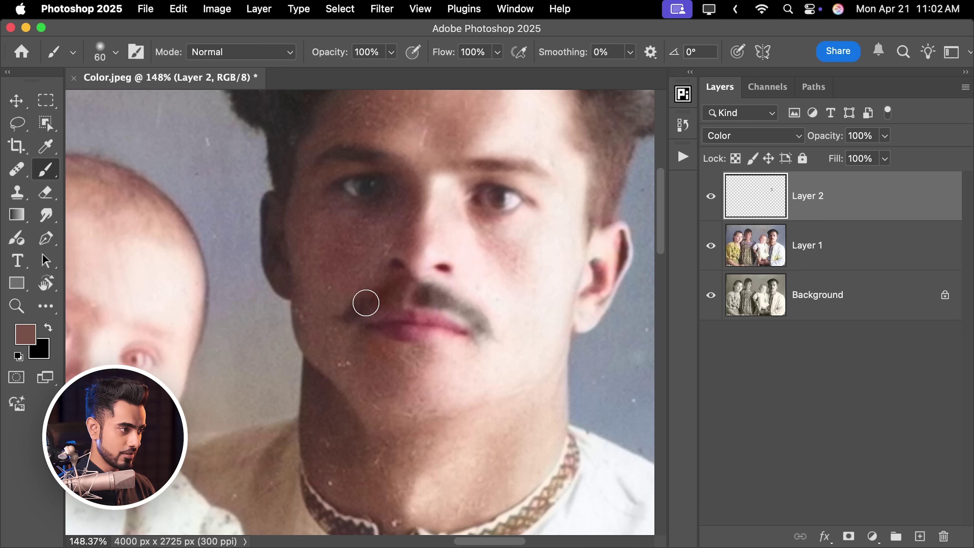
pyautogui.scroll(-1, 440, 367)
pyautogui.scroll(2, 400, 339)
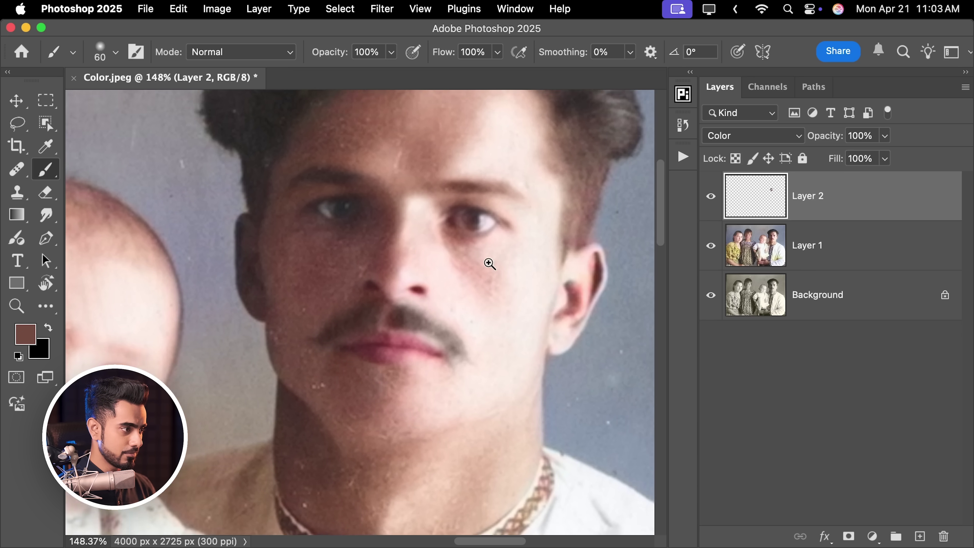
# Compare the man's face with and without the painted color layer, and review the whole family photo.
pyautogui.scroll(-4, 490, 265)
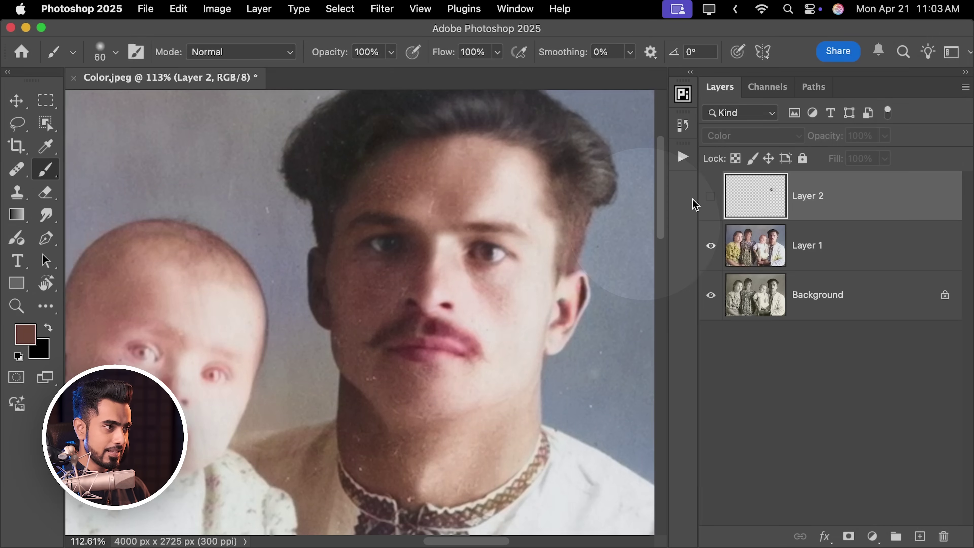
pyautogui.click(711, 196)
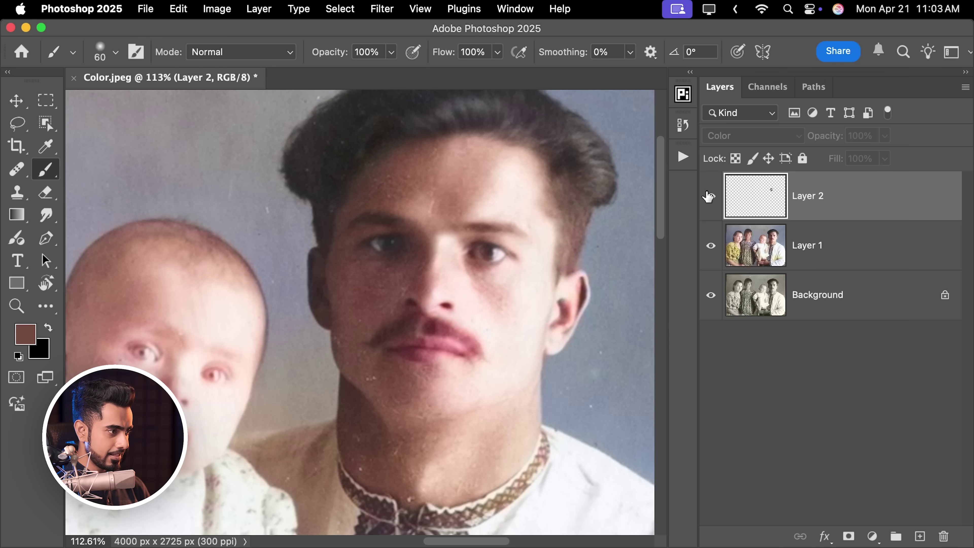
pyautogui.scroll(-3, 587, 295)
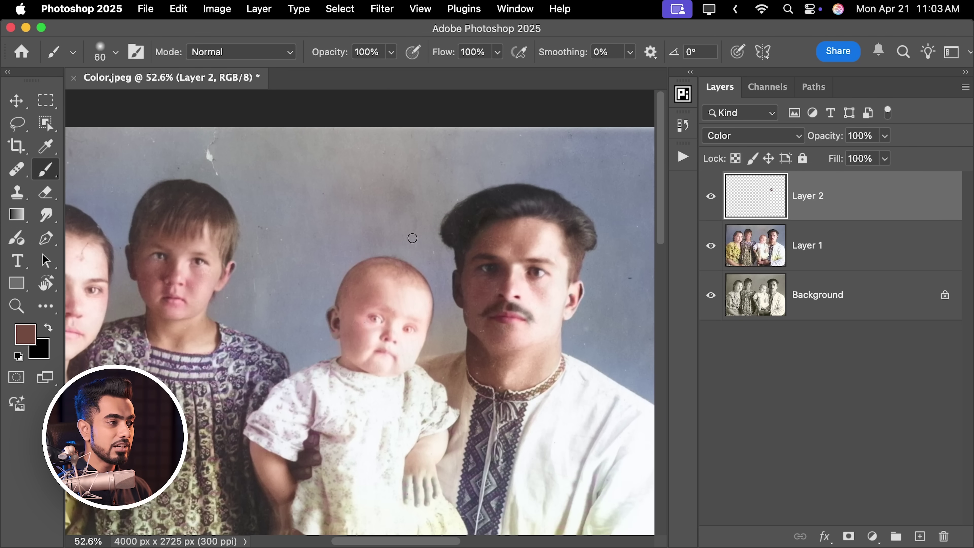
pyautogui.moveTo(525, 357); pyautogui.dragTo(500, 300)
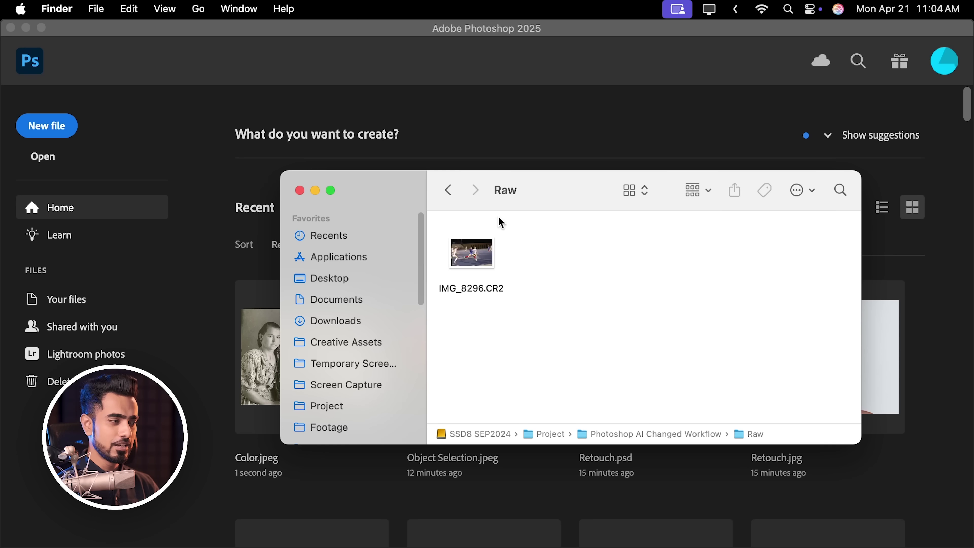
# Open IMG_8296.CR2 from the Raw folder in Camera Raw and examine the noise around the two players' faces.
pyautogui.moveTo(472, 263); pyautogui.dragTo(217, 221)
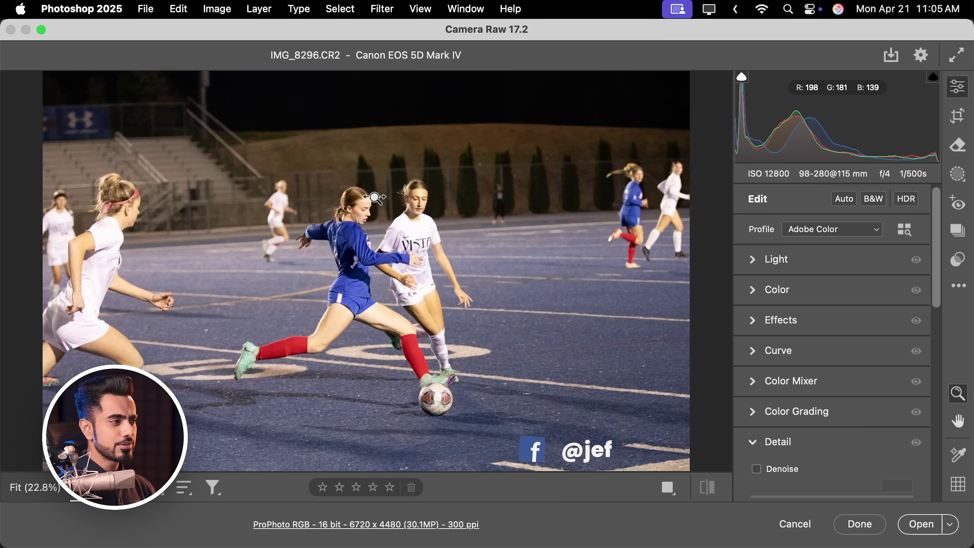
pyautogui.click(517, 198)
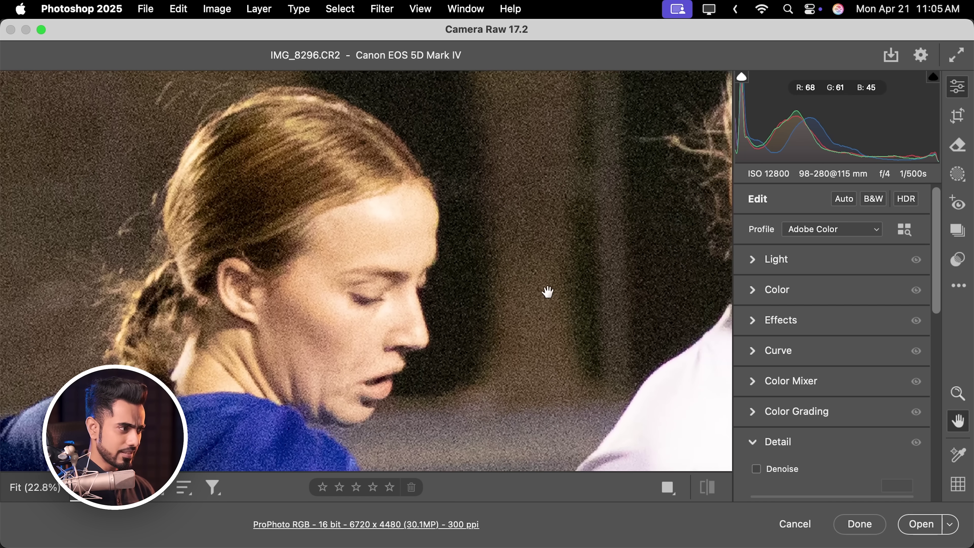
pyautogui.moveTo(548, 292); pyautogui.dragTo(476, 274)
pyautogui.press('z')
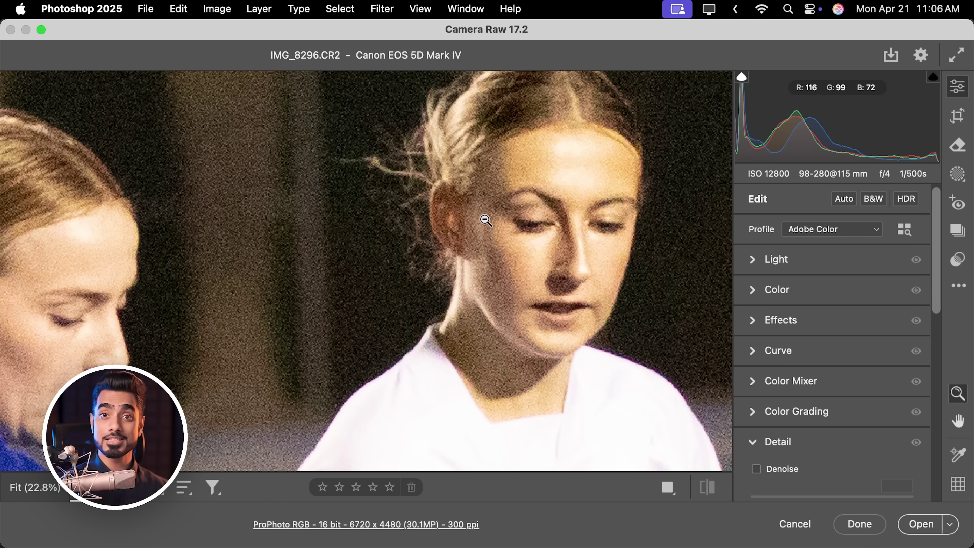
pyautogui.press('shift')
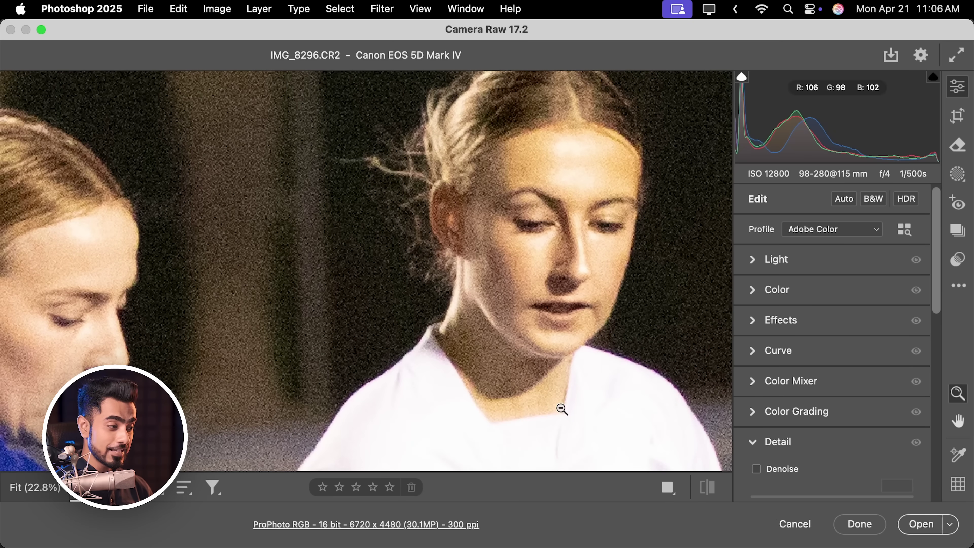
pyautogui.press('shift')
# Check the New AI Features and Settings Panel option under Technology Previews in the Camera Raw preferences.
pyautogui.click(351, 526)
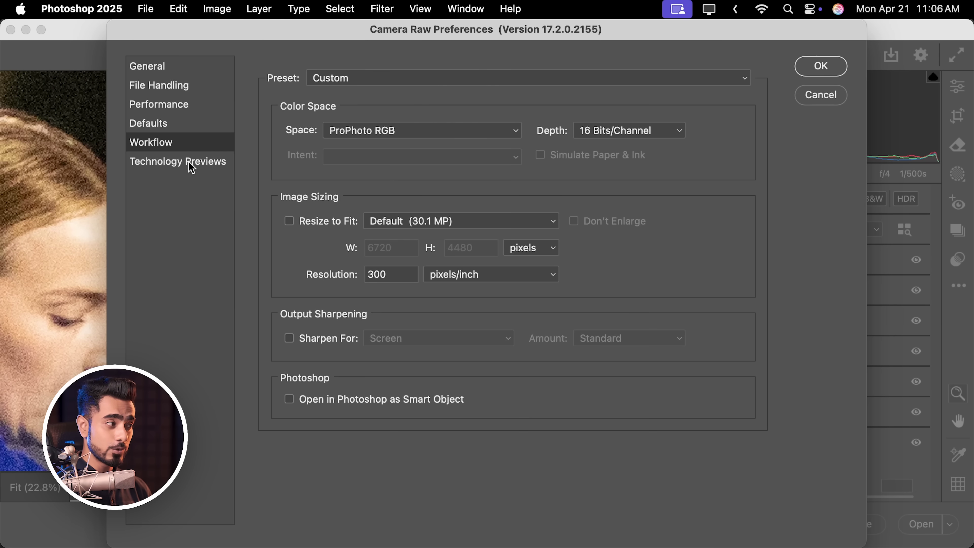
pyautogui.click(196, 168)
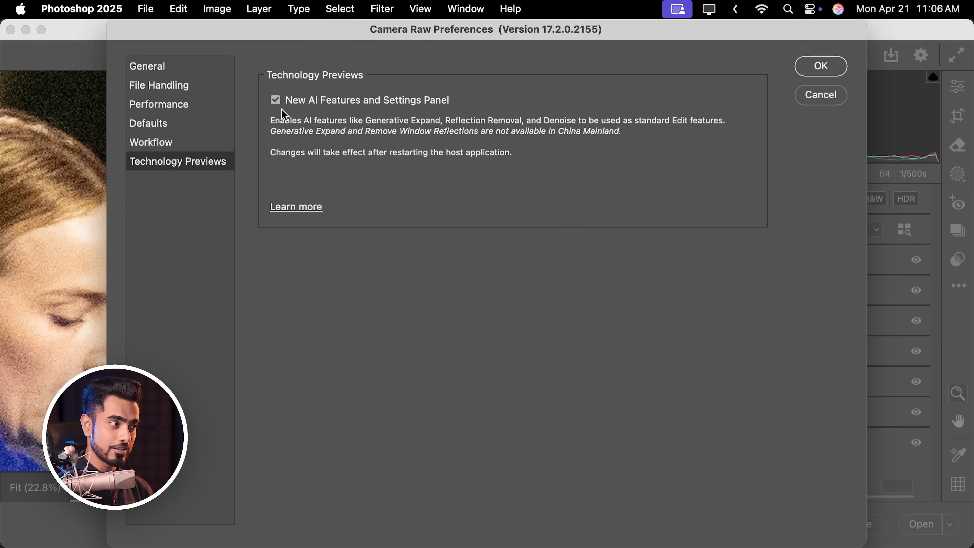
pyautogui.click(819, 67)
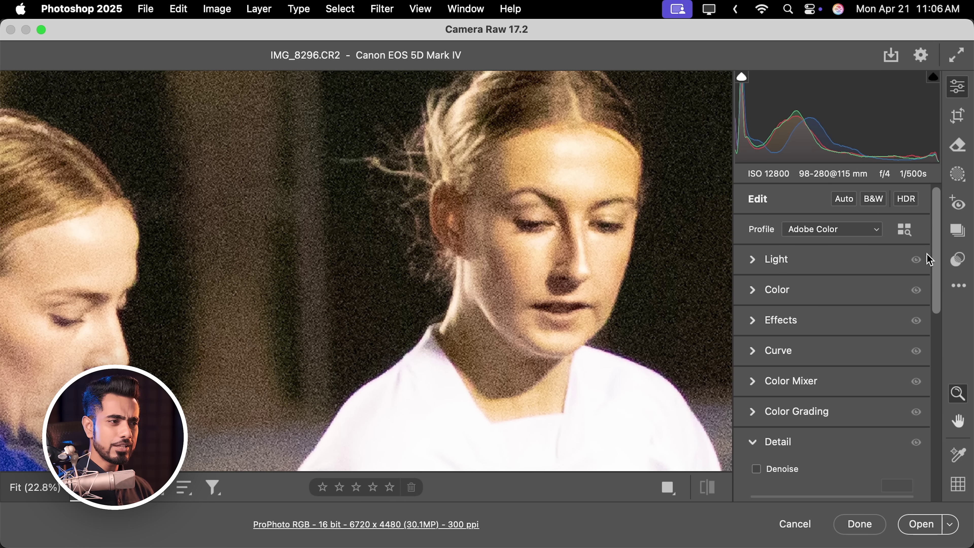
# Enable Denoise in the soccer photo's Detail settings and set its amount to 92.
pyautogui.scroll(-5, 934, 286)
pyautogui.click(752, 357)
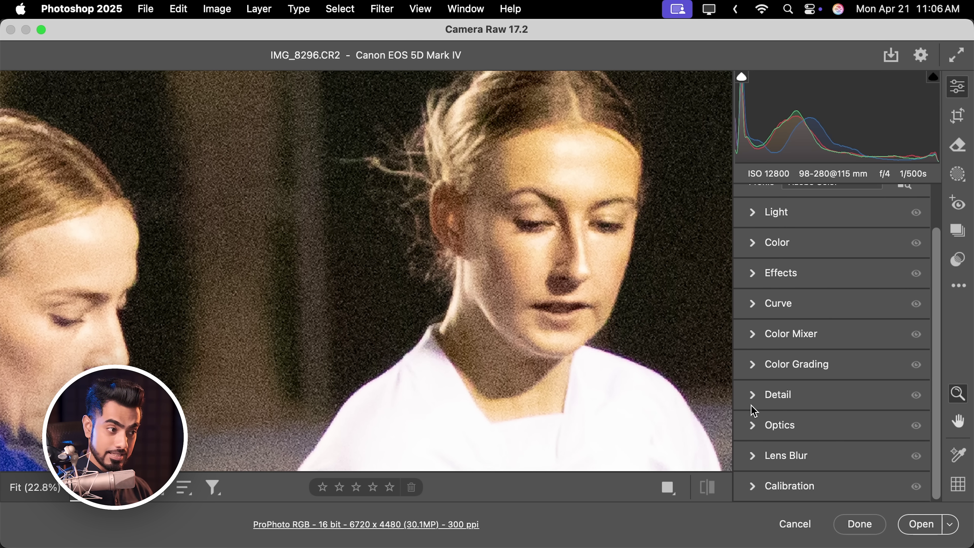
pyautogui.click(752, 395)
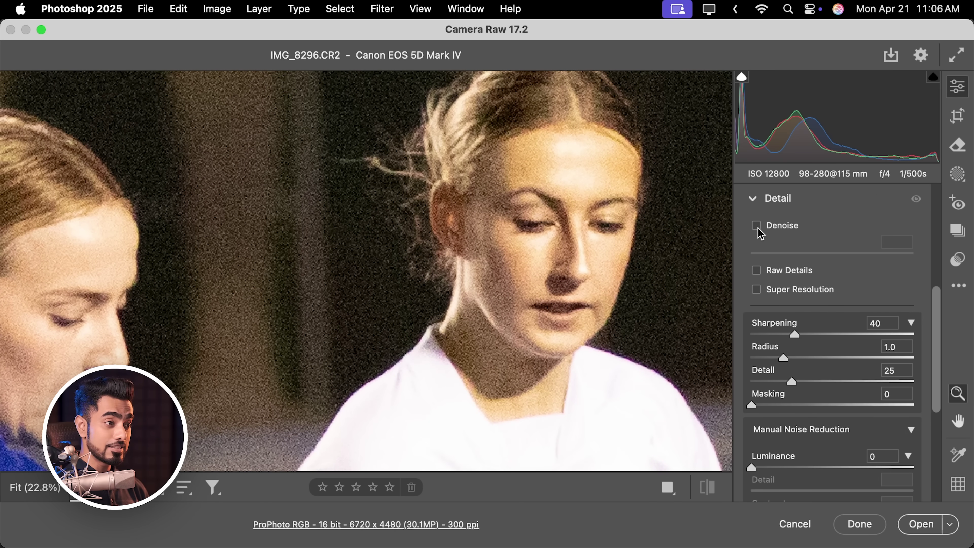
pyautogui.click(756, 225)
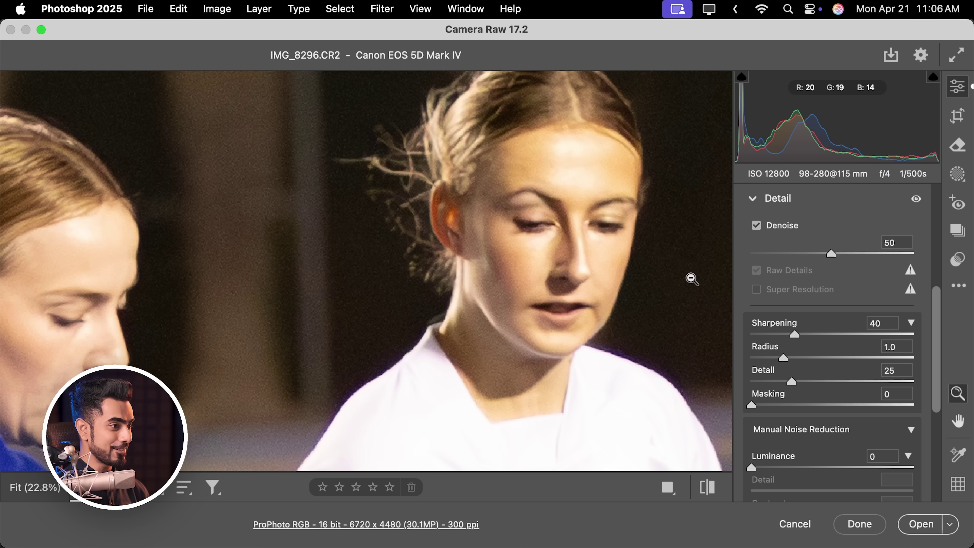
pyautogui.press('h')
pyautogui.moveTo(691, 276); pyautogui.dragTo(559, 289)
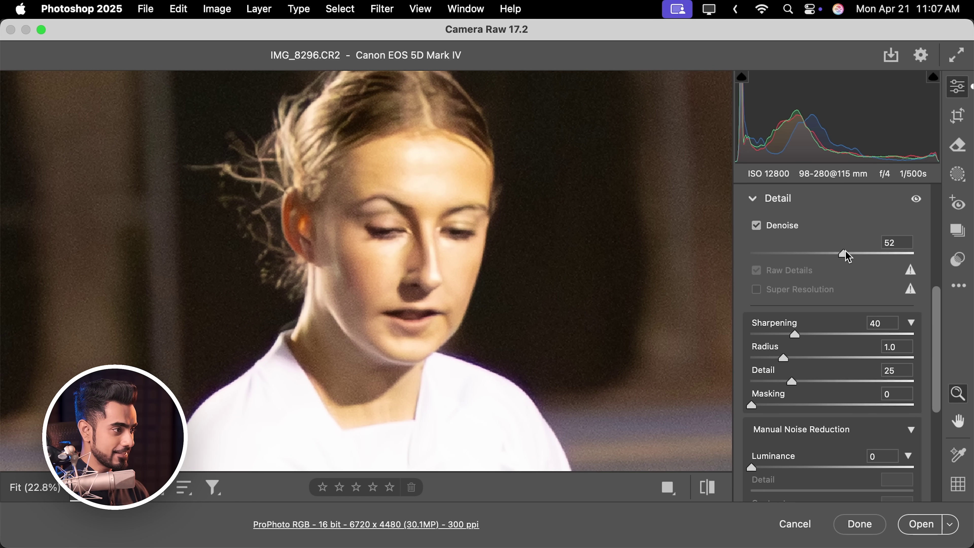
# Compare the player's face with Denoise switched off and on, leaving it enabled.
pyautogui.press('super+z')
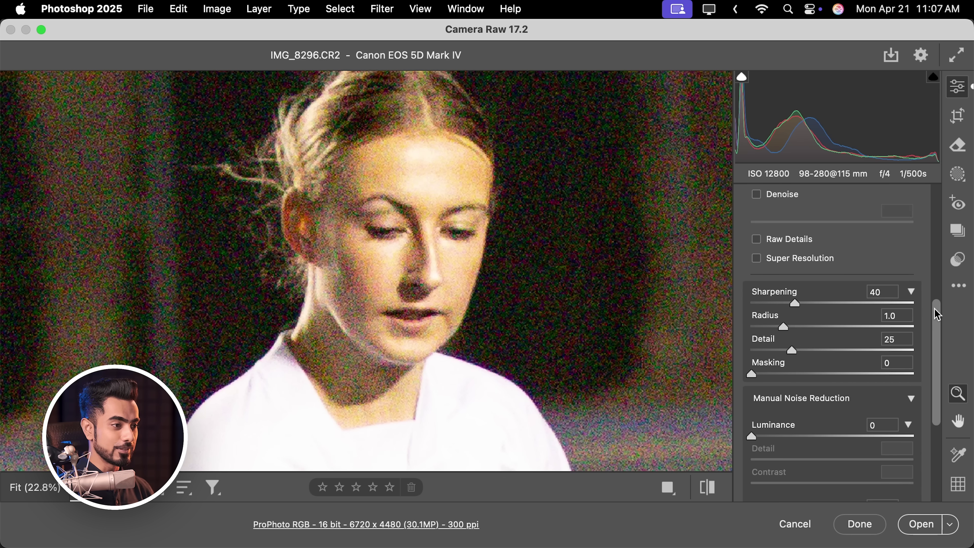
pyautogui.moveTo(939, 305); pyautogui.dragTo(936, 288)
pyautogui.click(756, 264)
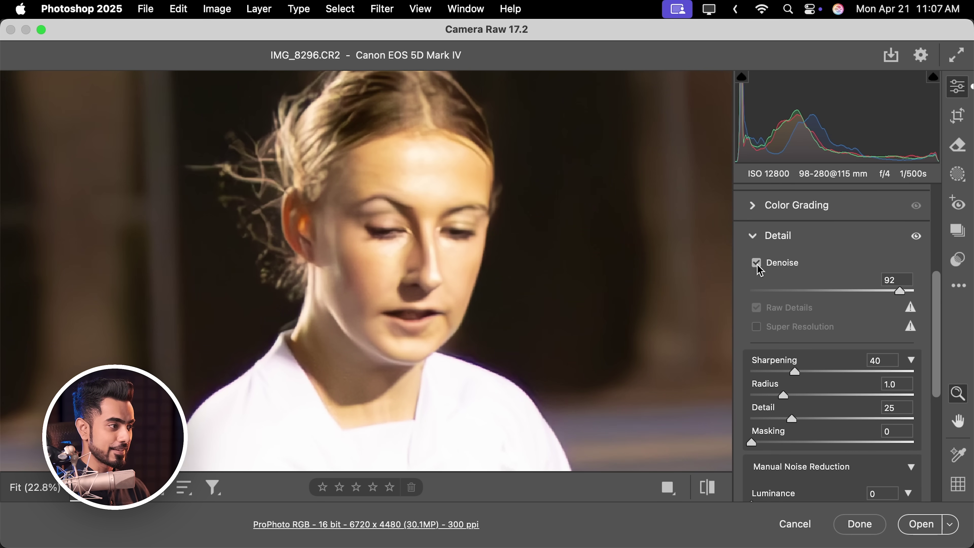
pyautogui.click(756, 264)
pyautogui.click(756, 264)
pyautogui.click(756, 264)
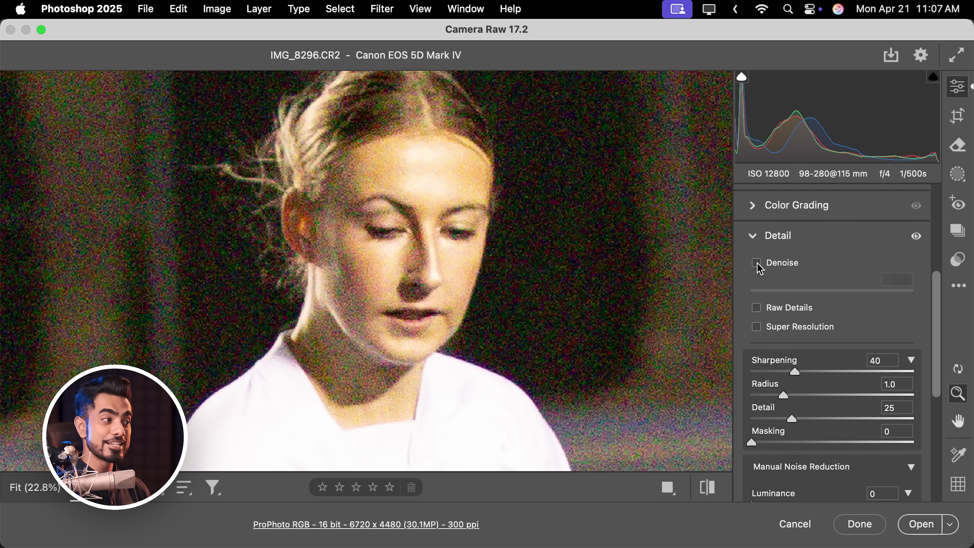
pyautogui.click(757, 264)
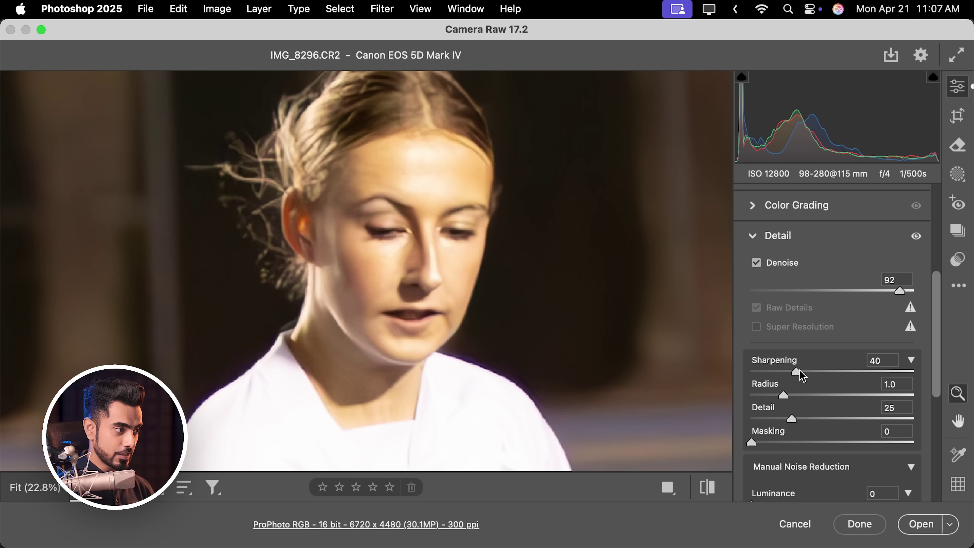
# Set the soccer photo's Sharpening to 114 and lower the sharpening Detail amount.
pyautogui.moveTo(880, 364); pyautogui.dragTo(877, 365)
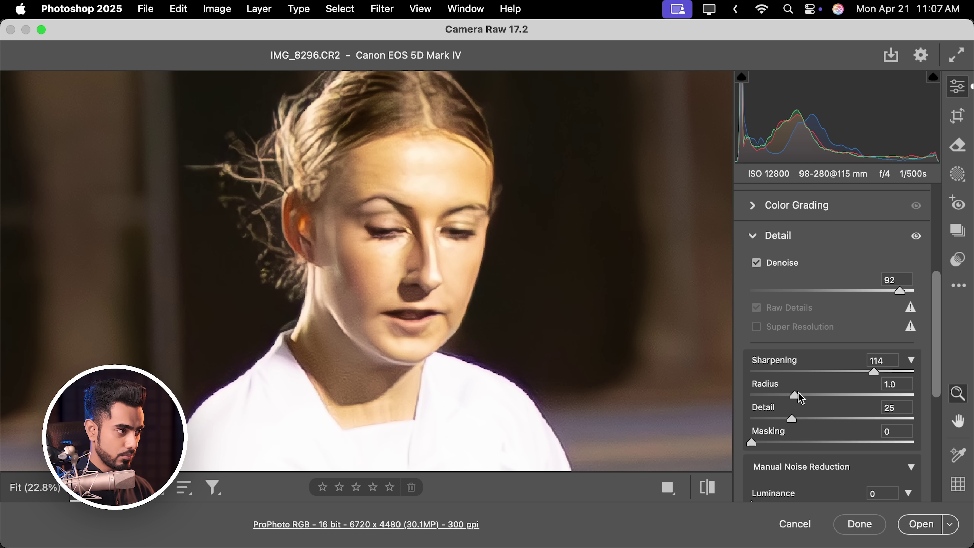
pyautogui.moveTo(792, 419); pyautogui.dragTo(763, 420)
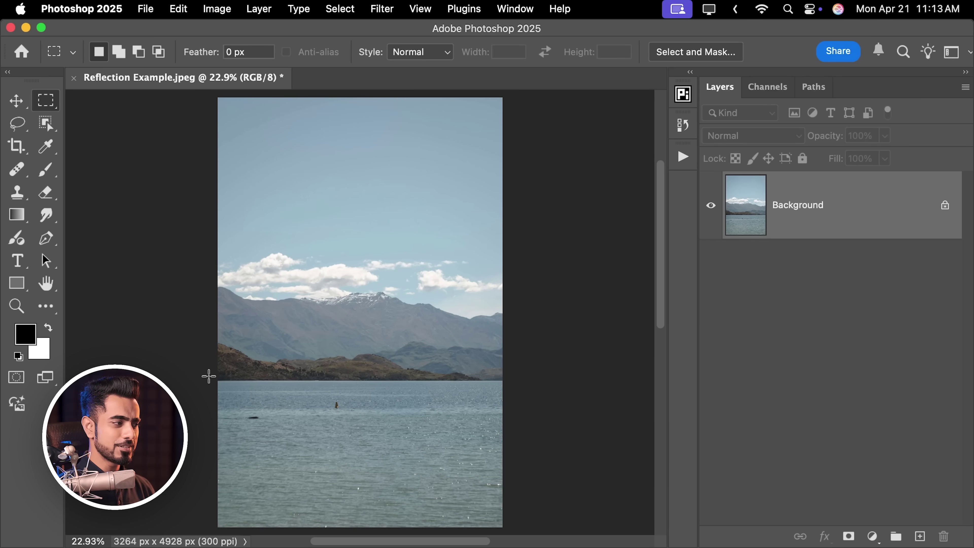
# Select the lake area across the full image width from the shoreline down, and show the Contextual Task Bar.
pyautogui.moveTo(208, 374); pyautogui.dragTo(560, 534)
pyautogui.press('super+semicolon')
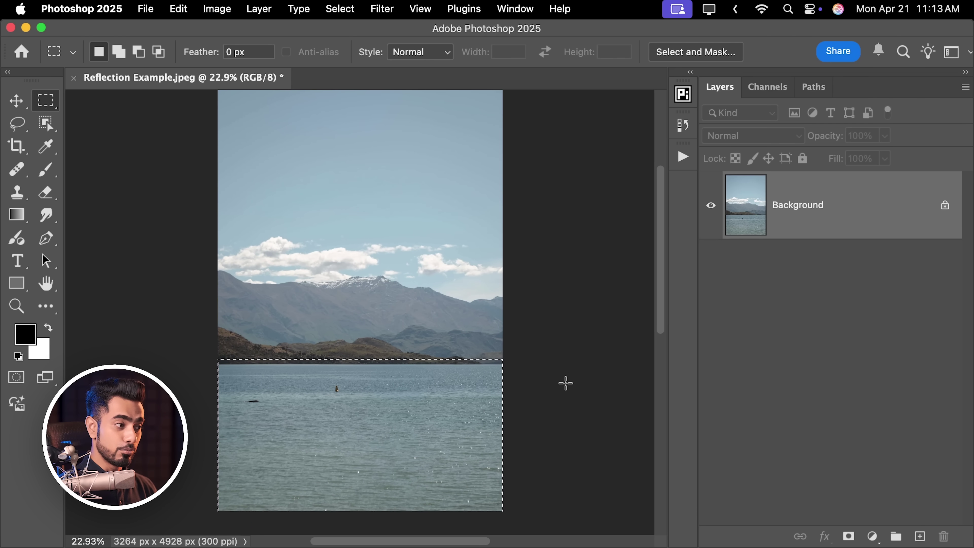
pyautogui.rightClick(556, 246)
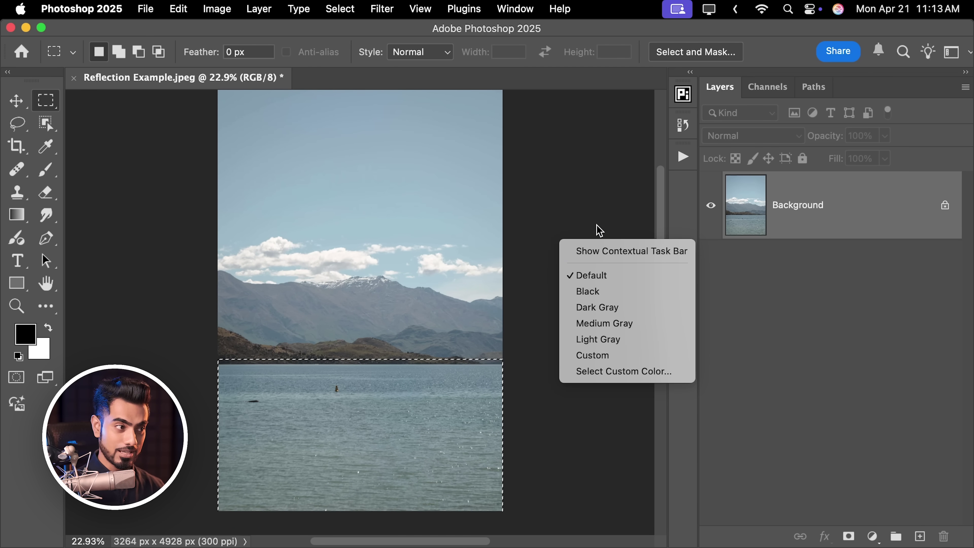
pyautogui.click(595, 253)
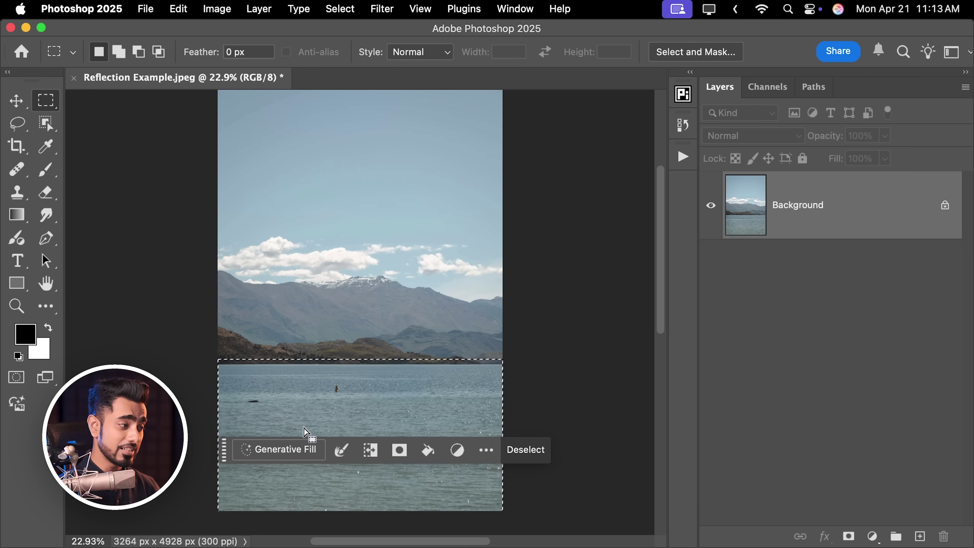
# Generate a Generative Fill in the selected lake area with the prompt "reflection water, lake" and move the task bar below the image.
pyautogui.click(295, 453)
pyautogui.write('reflect')
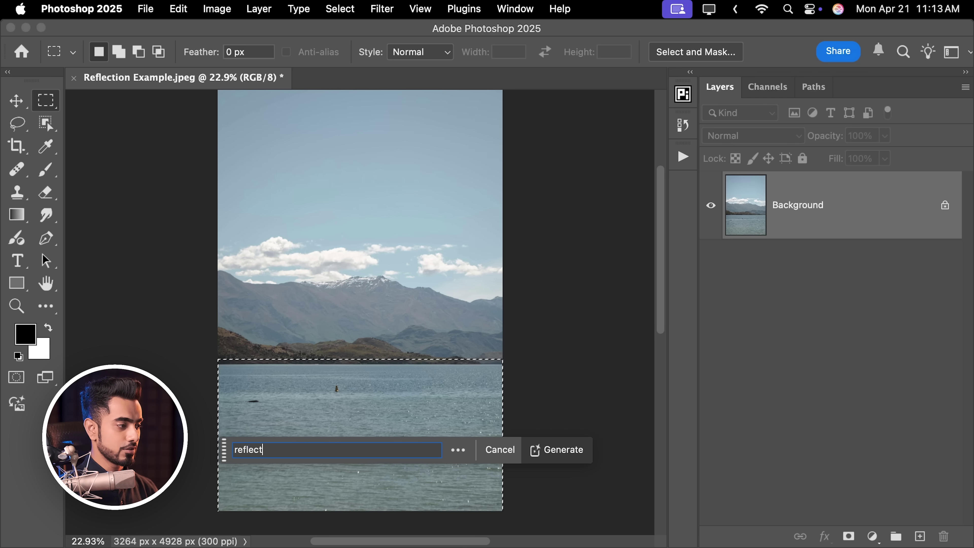
pyautogui.write('ion water, lake')
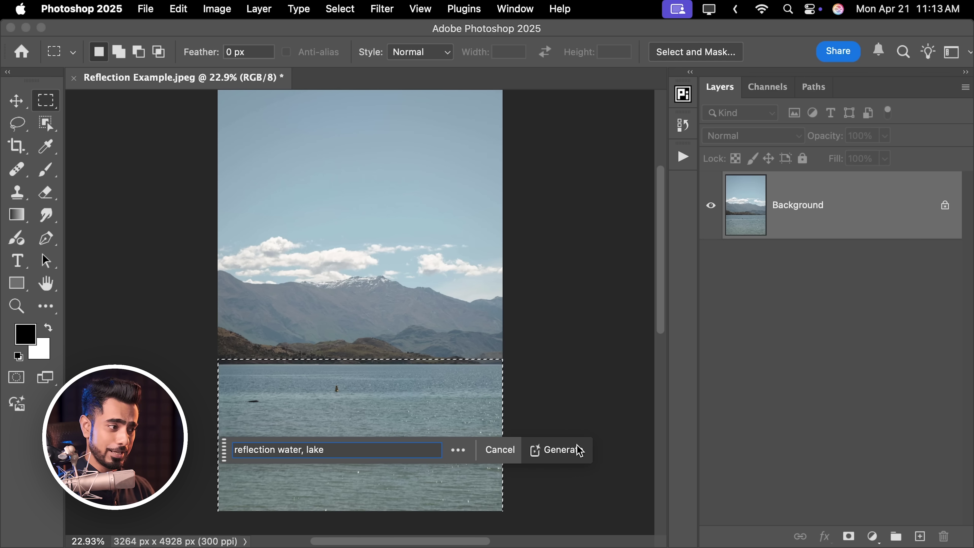
pyautogui.click(575, 450)
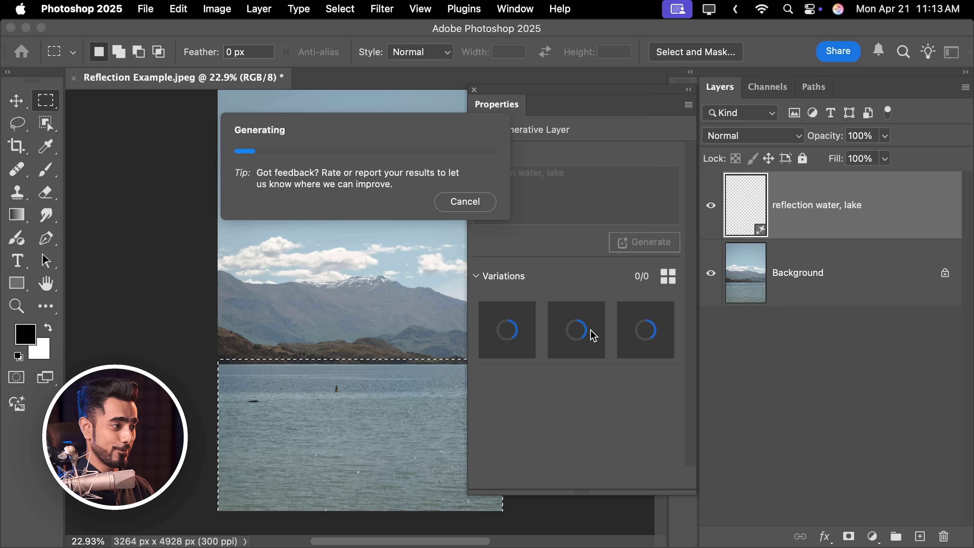
pyautogui.hscroll(3, 365, 395)
pyautogui.scroll(-2, 363, 398)
pyautogui.moveTo(229, 463); pyautogui.dragTo(273, 532)
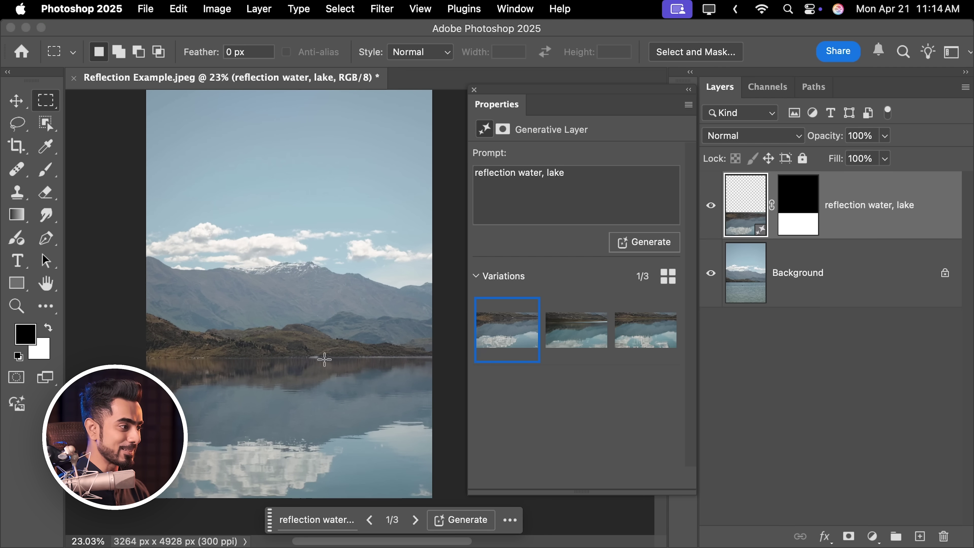
# Compare the three generated lake reflection variations, return to the first one and examine its water up close.
pyautogui.click(576, 335)
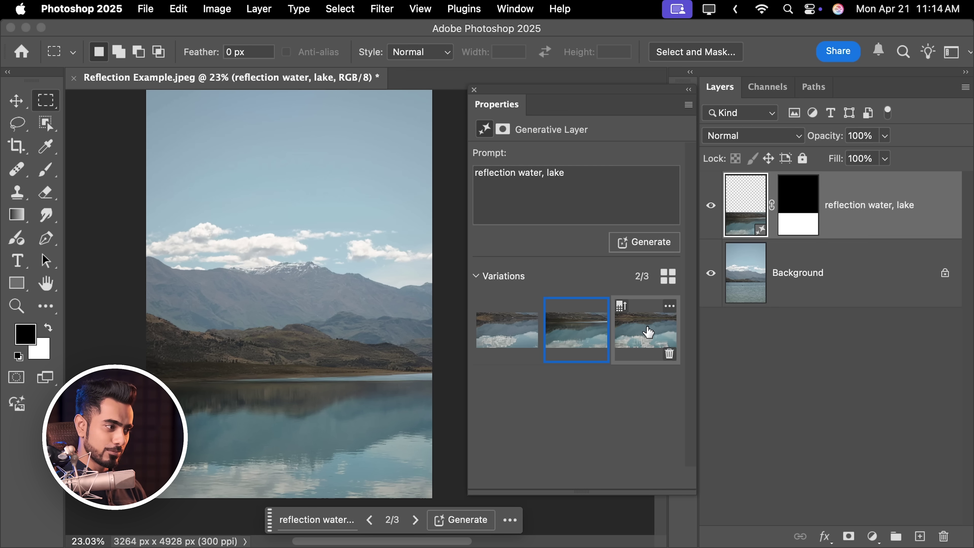
pyautogui.click(631, 340)
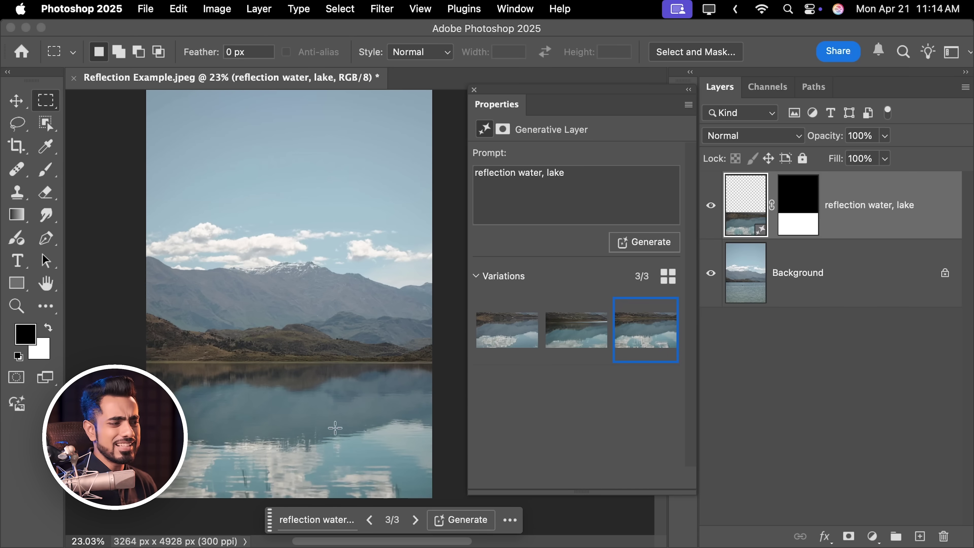
pyautogui.click(515, 342)
pyautogui.scroll(6, 317, 439)
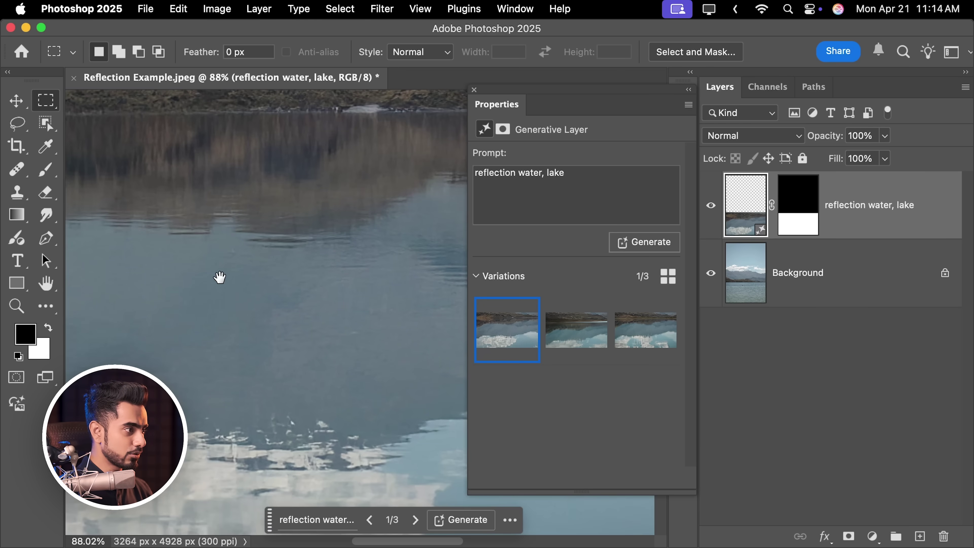
pyautogui.moveTo(220, 277); pyautogui.dragTo(361, 383)
pyautogui.press('super+0')
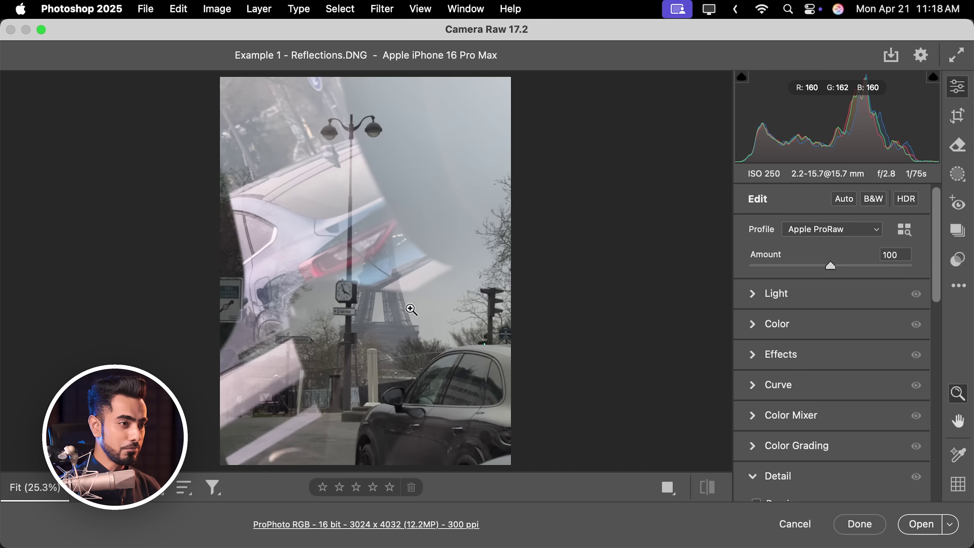
# Apply the Reflections distraction removal to Example 1 - Reflections.DNG in Camera Raw.
pyautogui.click(957, 148)
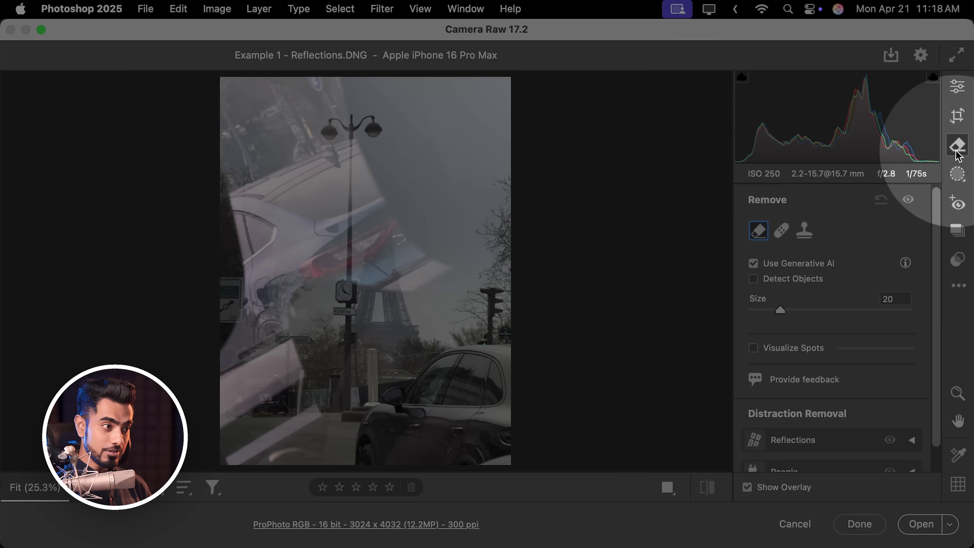
pyautogui.scroll(-2, 942, 312)
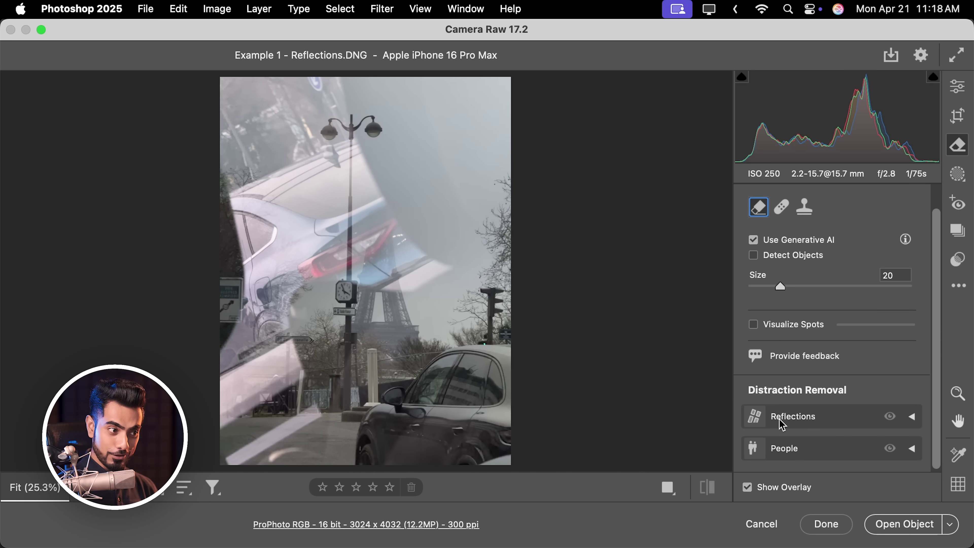
pyautogui.click(840, 417)
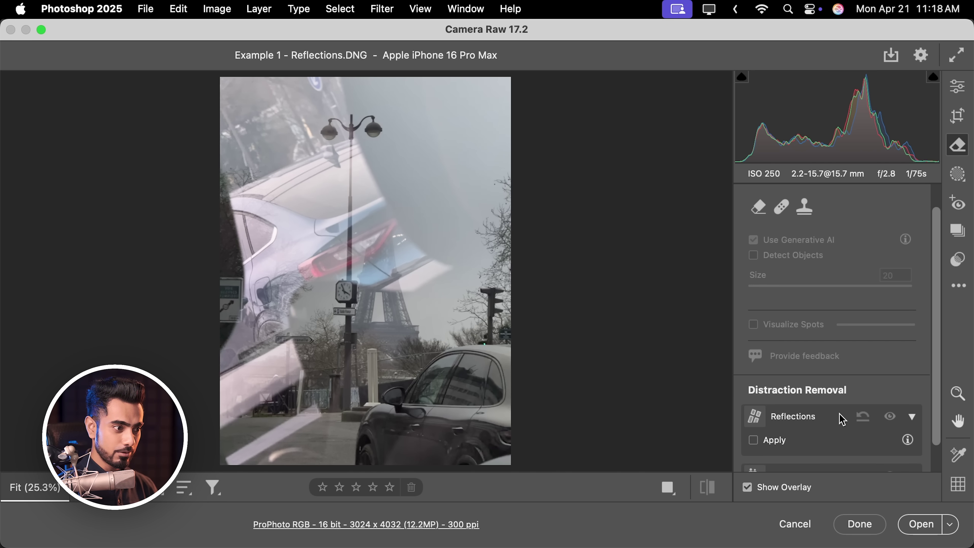
pyautogui.click(755, 441)
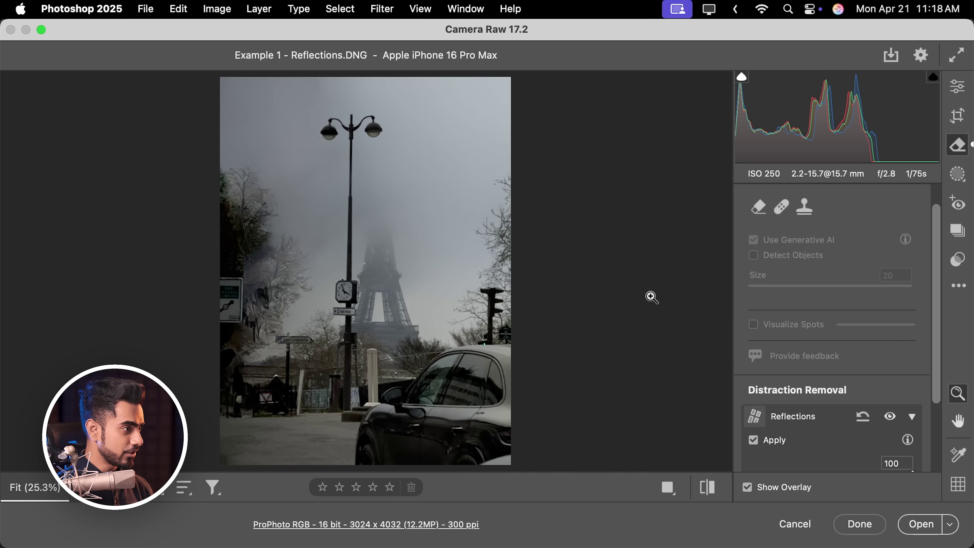
# Preview the isolated window reflection by setting the Reflections amount to -100, and restore the amount to 100.
pyautogui.moveTo(933, 378); pyautogui.dragTo(939, 447)
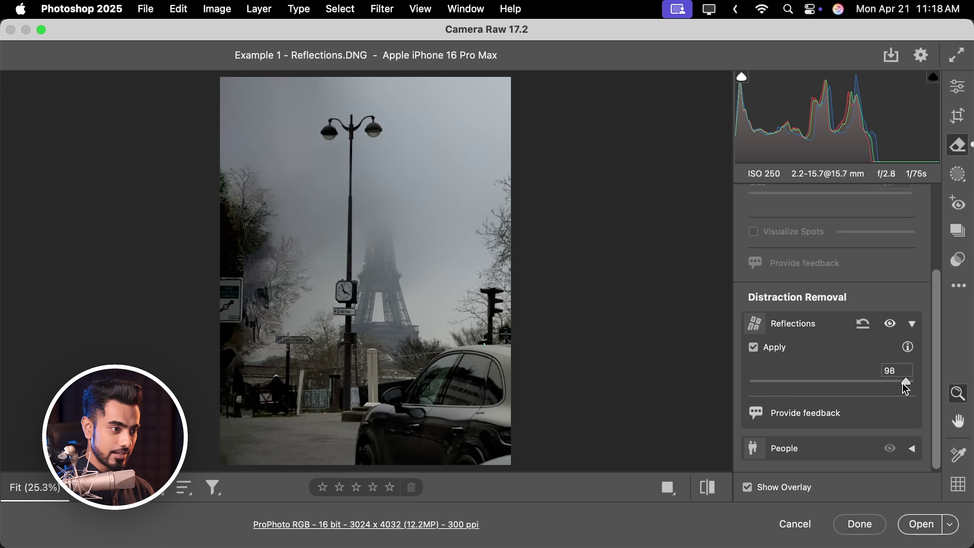
pyautogui.moveTo(903, 384); pyautogui.dragTo(722, 375)
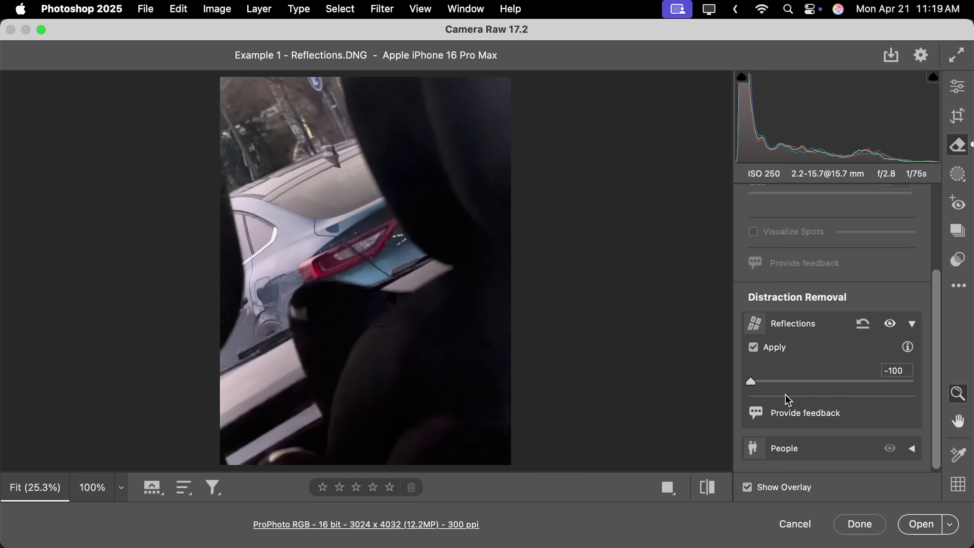
pyautogui.moveTo(771, 382); pyautogui.dragTo(916, 383)
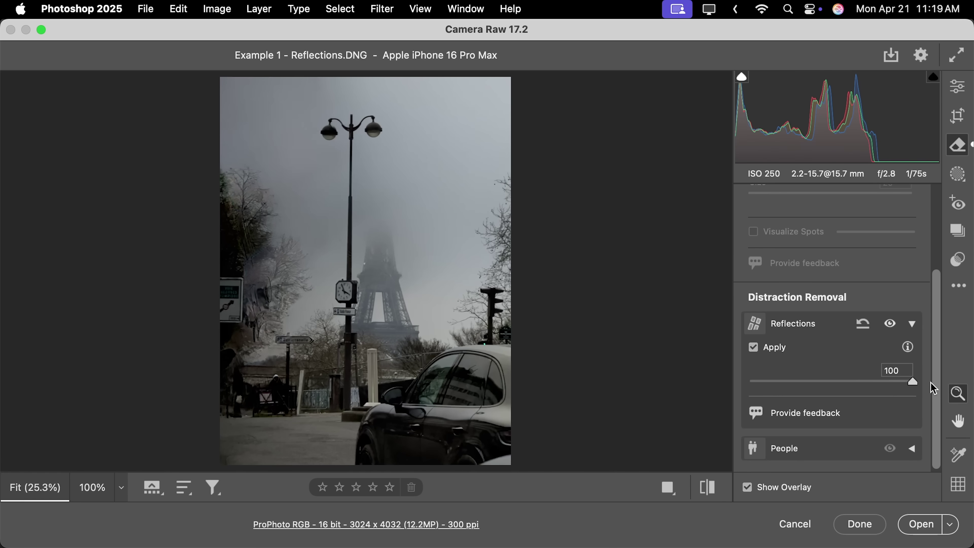
# Brighten the Eiffel Tower photo's Light settings with Shadows at +55 and Exposure at +0.50.
pyautogui.click(951, 96)
pyautogui.click(753, 296)
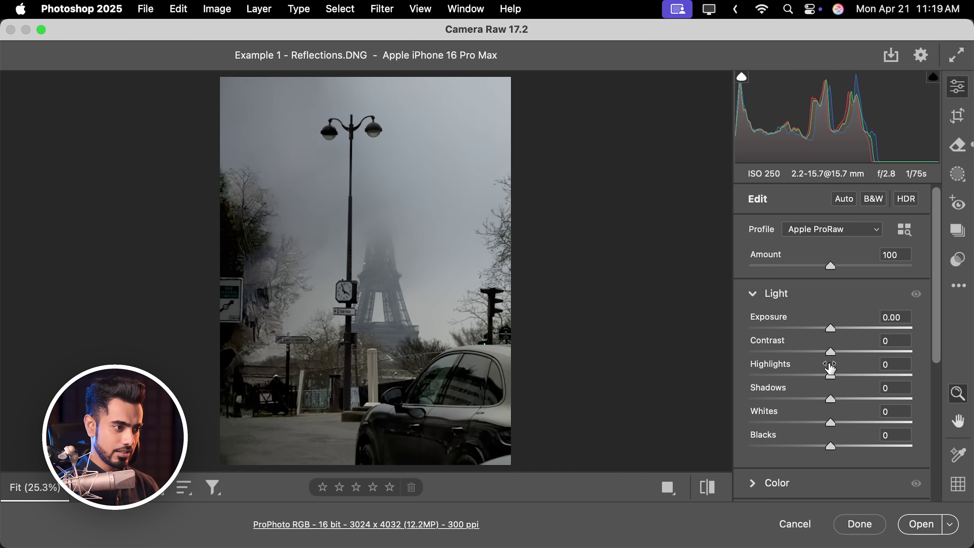
pyautogui.moveTo(837, 401); pyautogui.dragTo(874, 399)
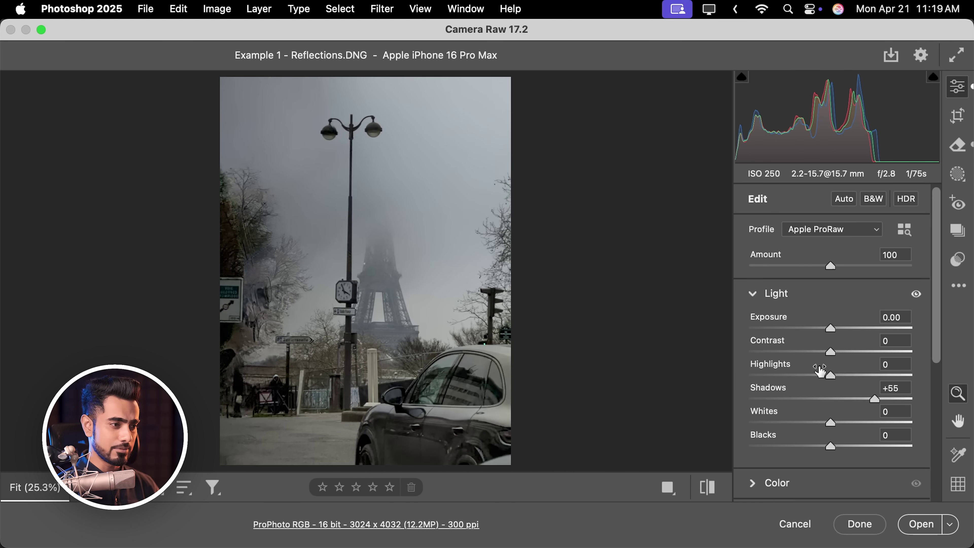
pyautogui.moveTo(831, 328); pyautogui.dragTo(839, 328)
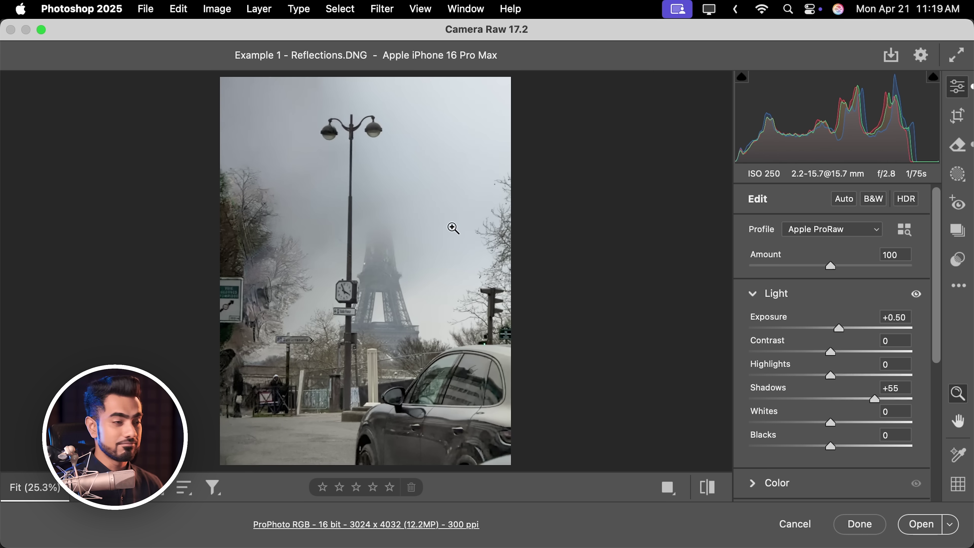